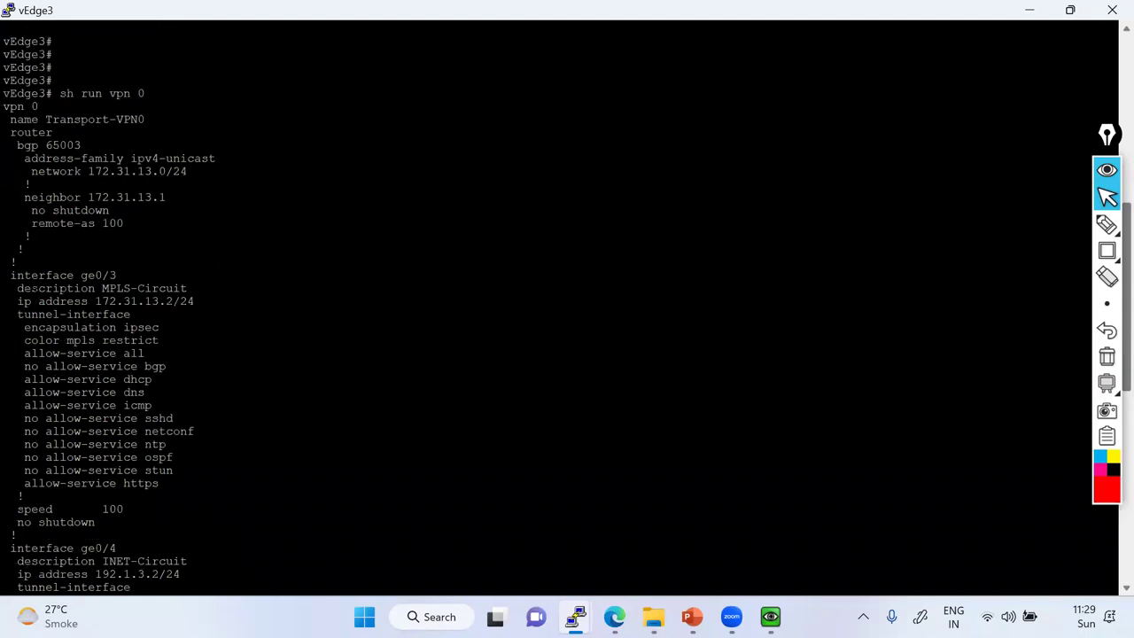
Copy the interface ge0/3 line and enter VPN 0 and the ge0/3 interface configuration.
drag(2, 275, 119, 275)
right_click(119, 276)
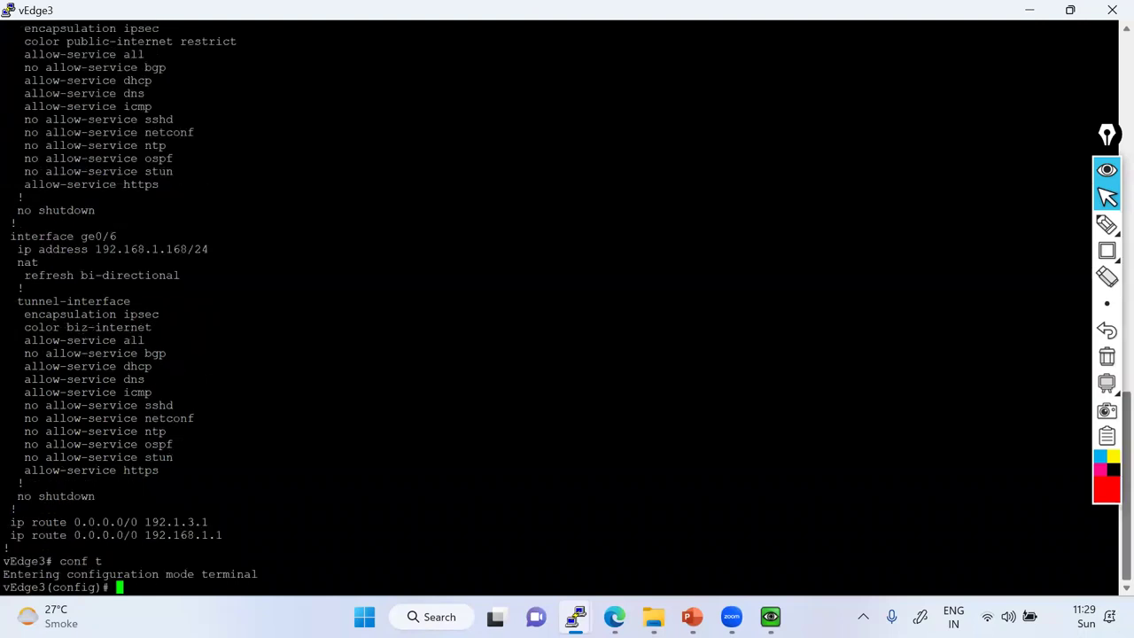
text(vpn 0)
key(Return)
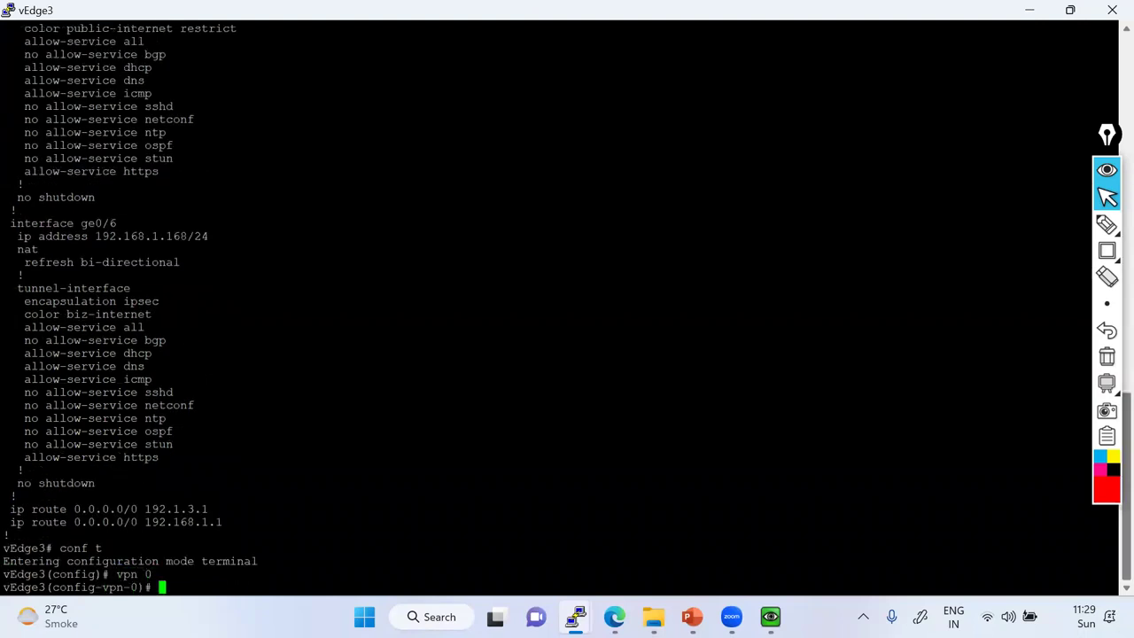
text(interface ge0/3)
key(Return)
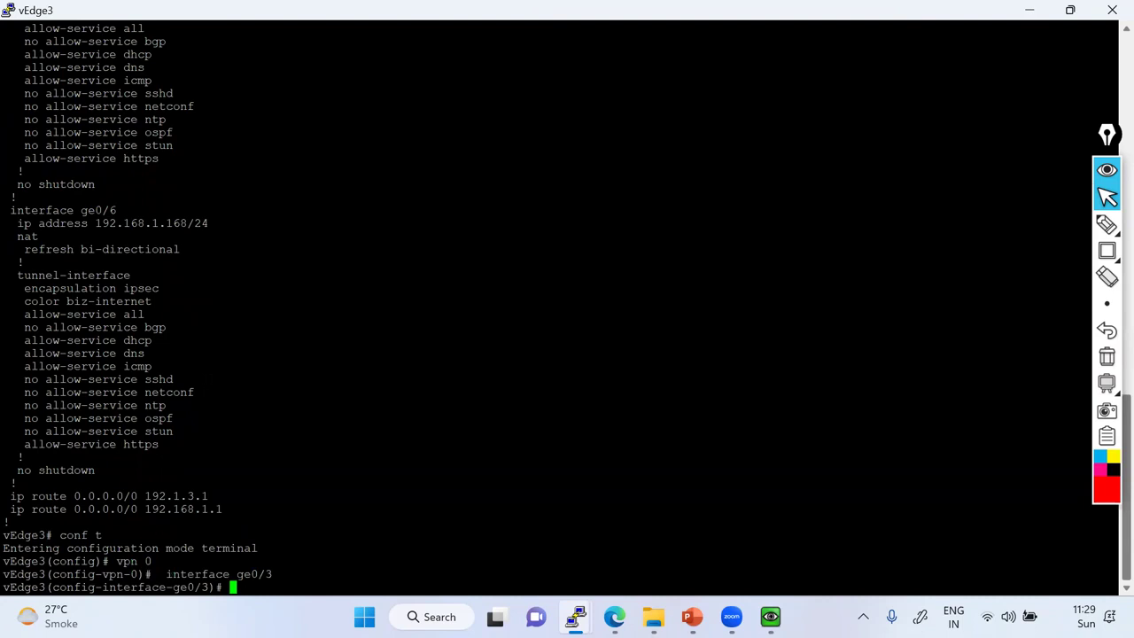
Try 'ip mtu' on ge0/3 and under tunnel-interface, both rejected, then return to ge0/3.
text(ip mtu)
key(Return)
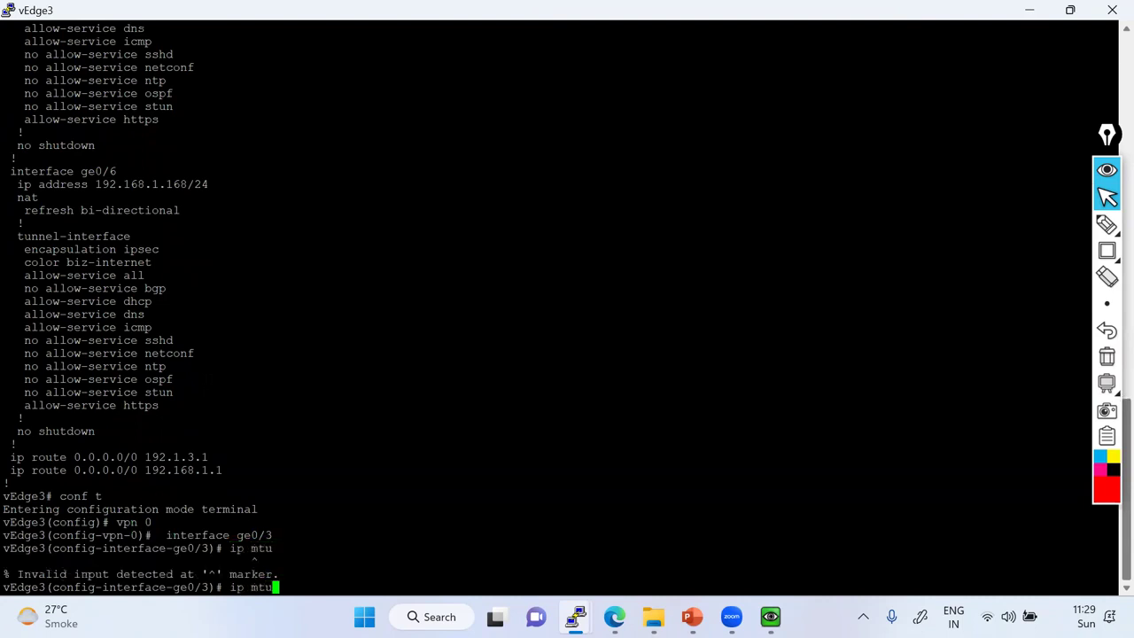
key(BackSpace)
key(BackSpace)
key(BackSpace)
key(BackSpace)
key(BackSpace)
key(BackSpace)
text(tun)
key(Tab)
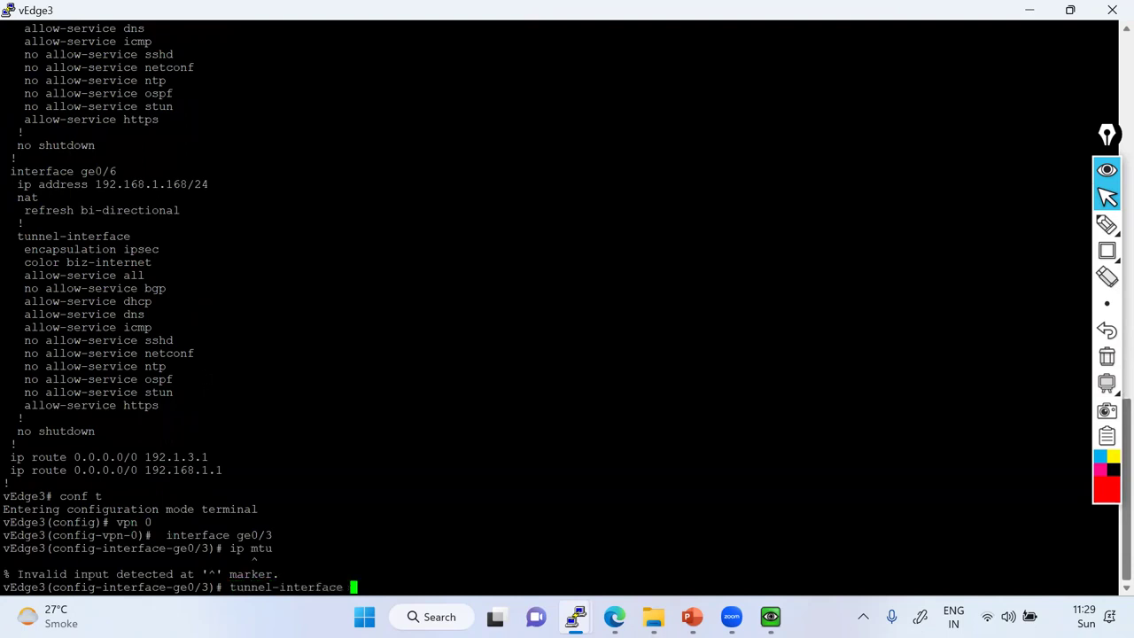
key(Return)
text(ip )
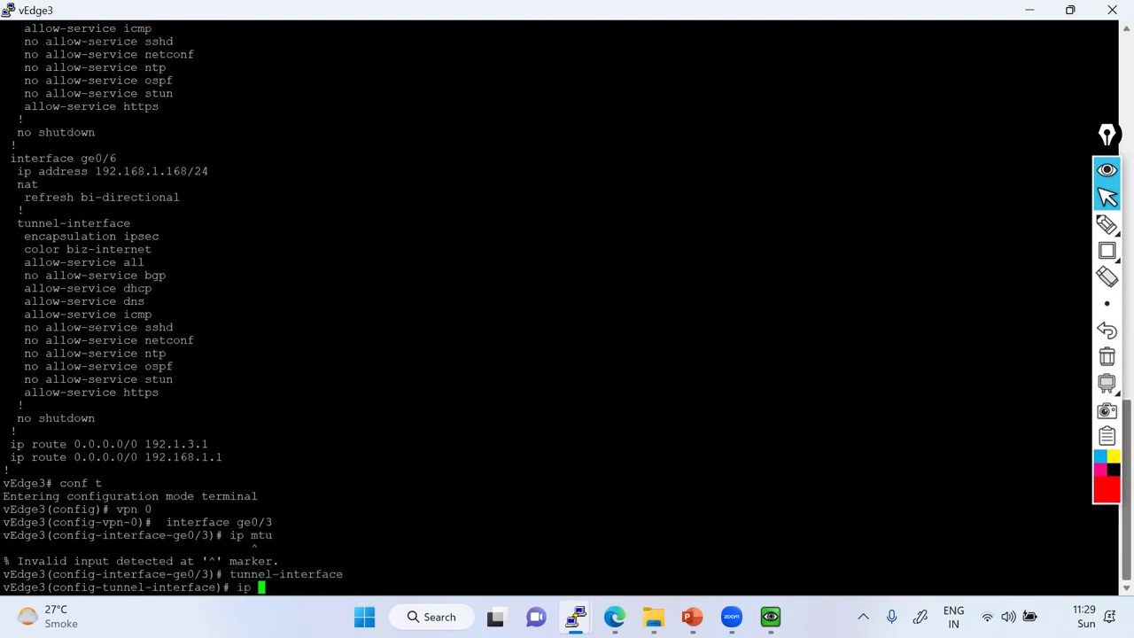
text(mtu)
key(Return)
key(BackSpace)
key(BackSpace)
key(BackSpace)
key(BackSpace)
key(BackSpace)
key(BackSpace)
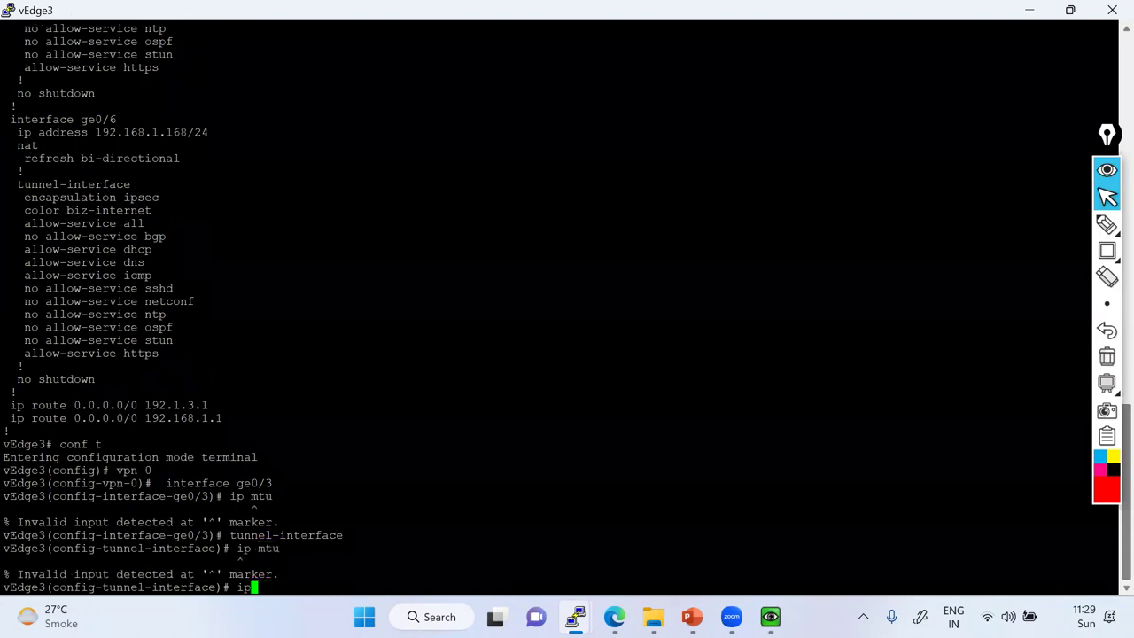
text(exit)
key(Return)
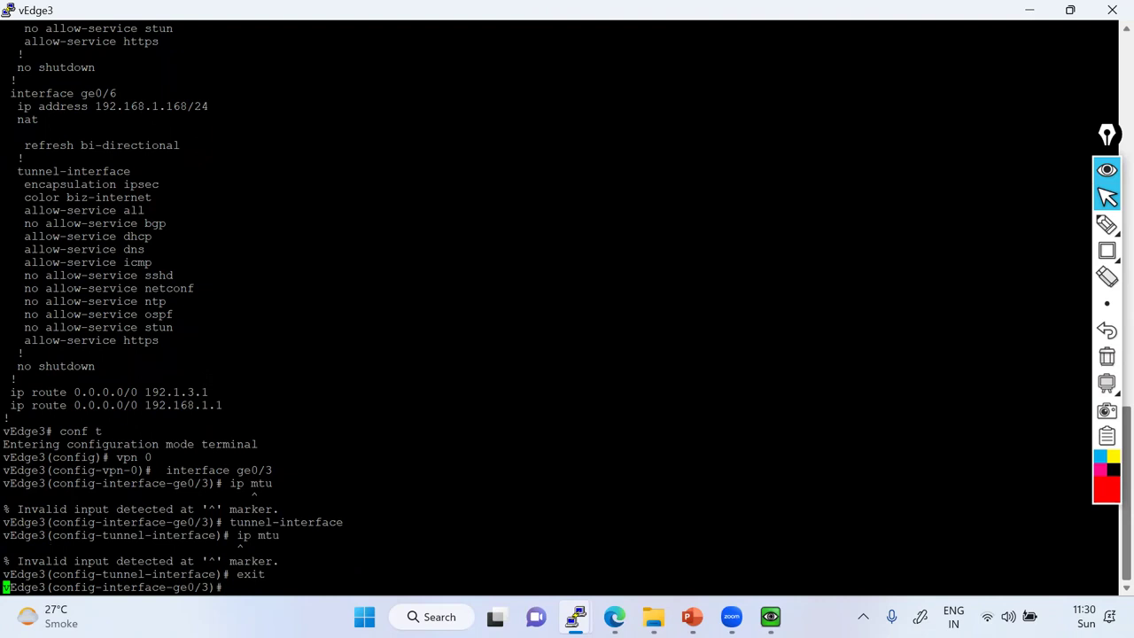
key(Return)
key(Return)
Set mtu 1440 on ge0/3, then leave configuration and answer 'no' to committing.
text(mtu)
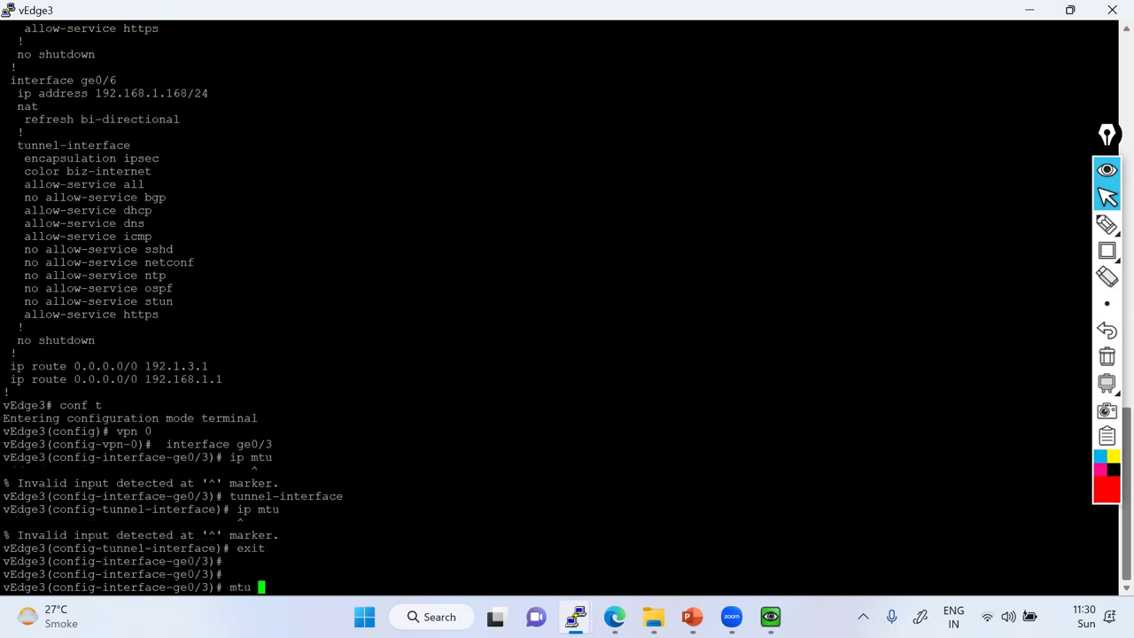
text( ?)
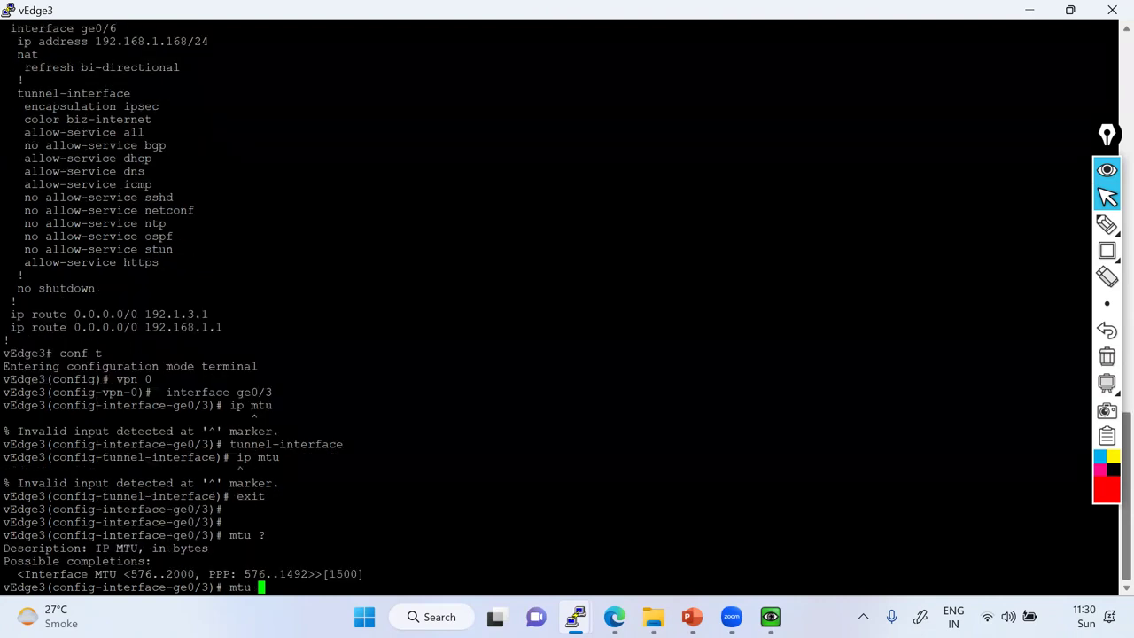
text(1440)
key(Return)
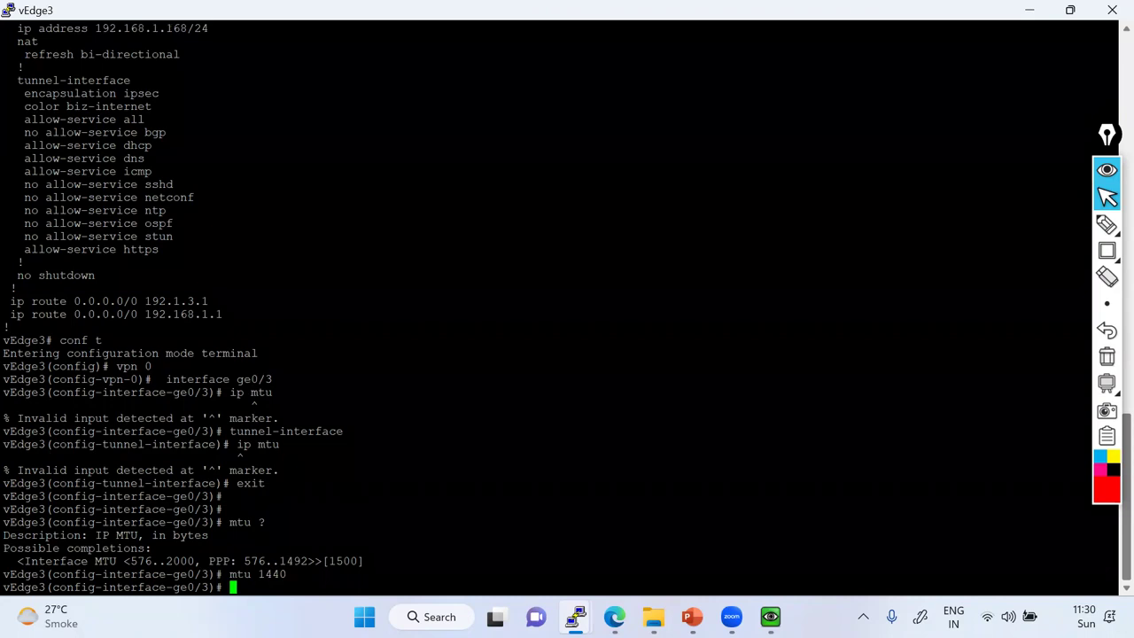
key(ctrl+z)
text(no)
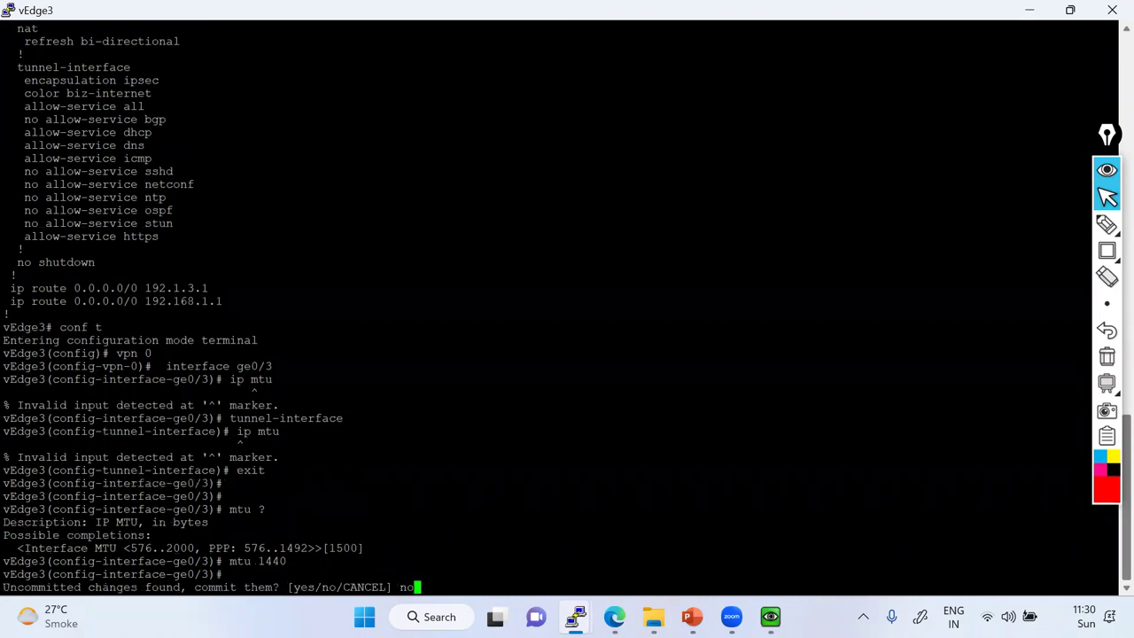
key(Return)
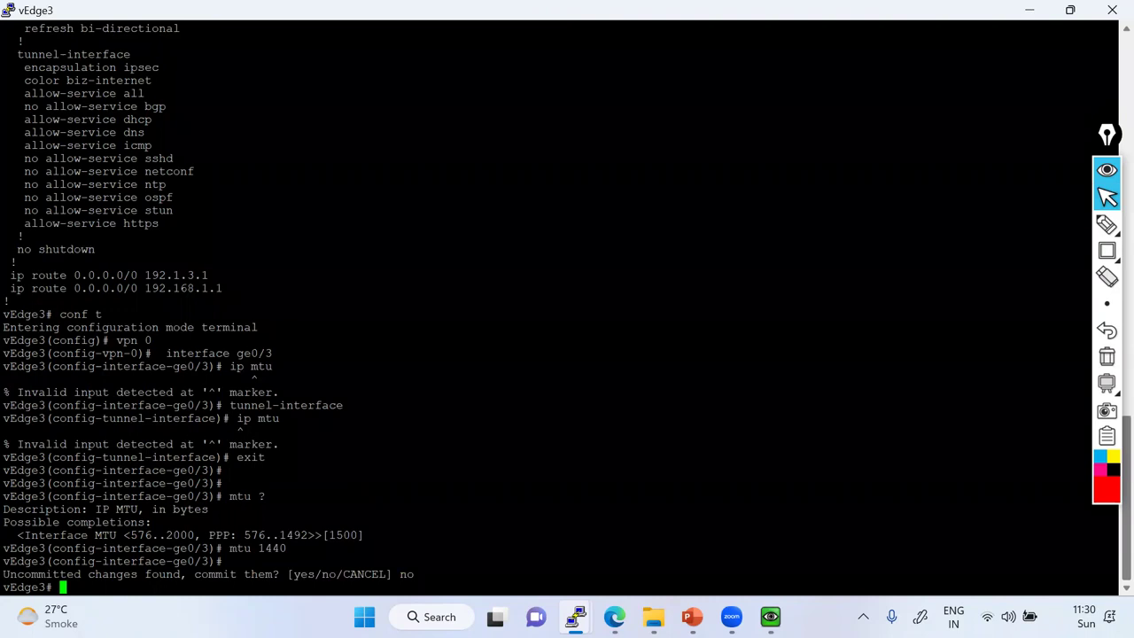
Sketch 1500 and an 'IP Packet' box with a 4-byte section, totalling 1504 byte.
click(1107, 224)
click(1021, 223)
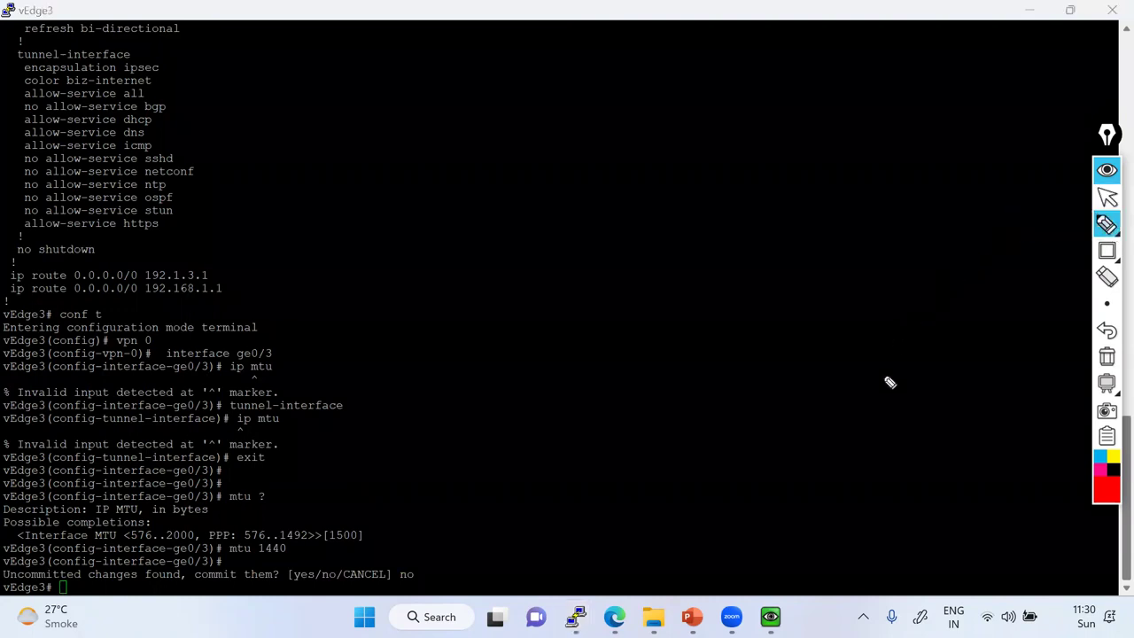
mouse_move(848, 387)
mouse_down()
mouse_move(848, 413)
mouse_move(879, 387)
mouse_move(870, 407)
mouse_move(923, 393)
mouse_move(824, 410)
mouse_move(877, 416)
mouse_up()
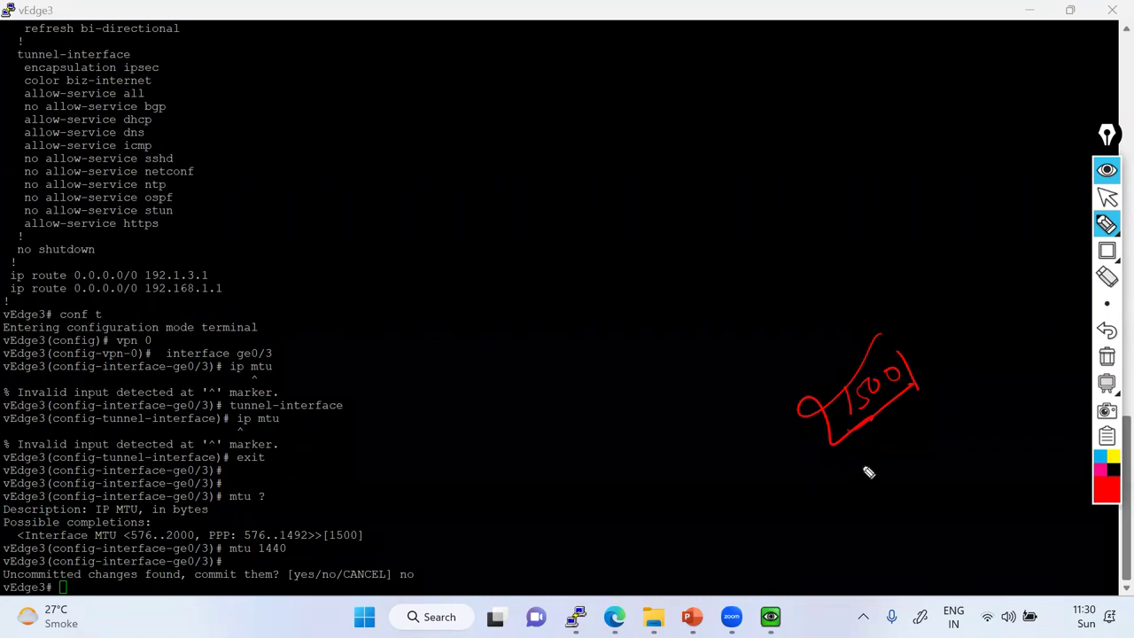
drag(829, 484, 954, 403)
mouse_move(843, 506)
mouse_down()
mouse_move(964, 431)
mouse_move(982, 390)
mouse_move(961, 428)
mouse_up()
mouse_move(896, 455)
mouse_down()
mouse_move(943, 414)
mouse_move(953, 435)
mouse_up()
mouse_move(857, 480)
mouse_down()
mouse_move(874, 491)
mouse_move(904, 449)
mouse_move(924, 443)
mouse_move(933, 458)
mouse_up()
mouse_move(886, 502)
mouse_down()
mouse_move(890, 513)
mouse_move(959, 462)
mouse_up()
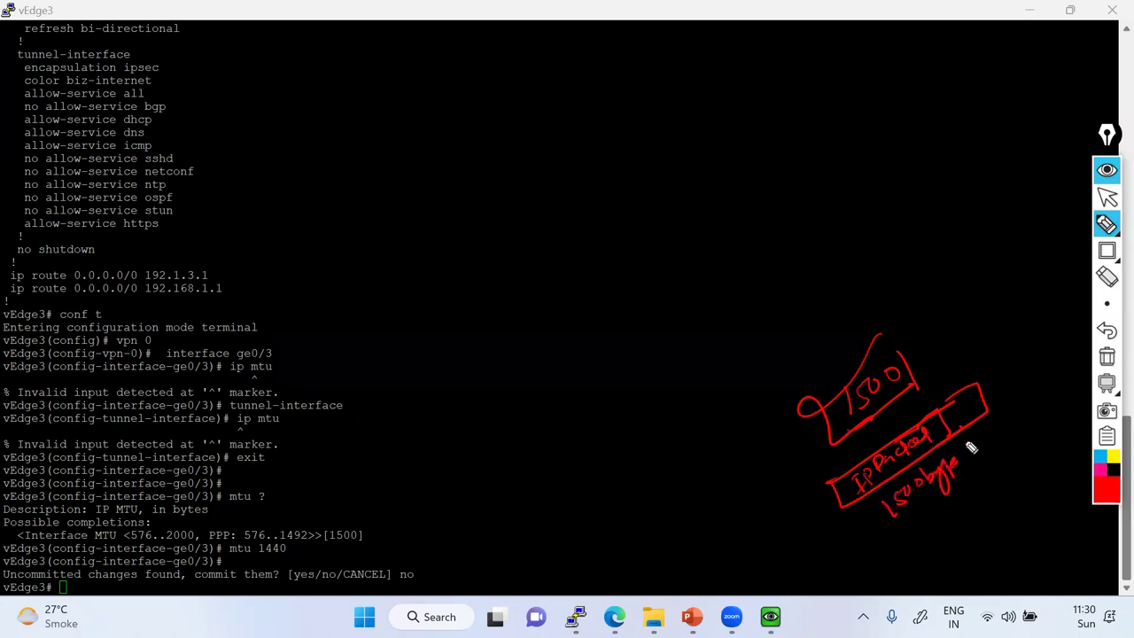
drag(966, 422, 982, 413)
mouse_move(916, 541)
mouse_down()
mouse_move(934, 553)
mouse_move(937, 532)
mouse_move(964, 542)
mouse_move(964, 516)
mouse_move(1013, 488)
mouse_up()
mouse_move(926, 572)
mouse_down()
mouse_move(1006, 509)
mouse_move(970, 479)
mouse_move(912, 567)
mouse_up()
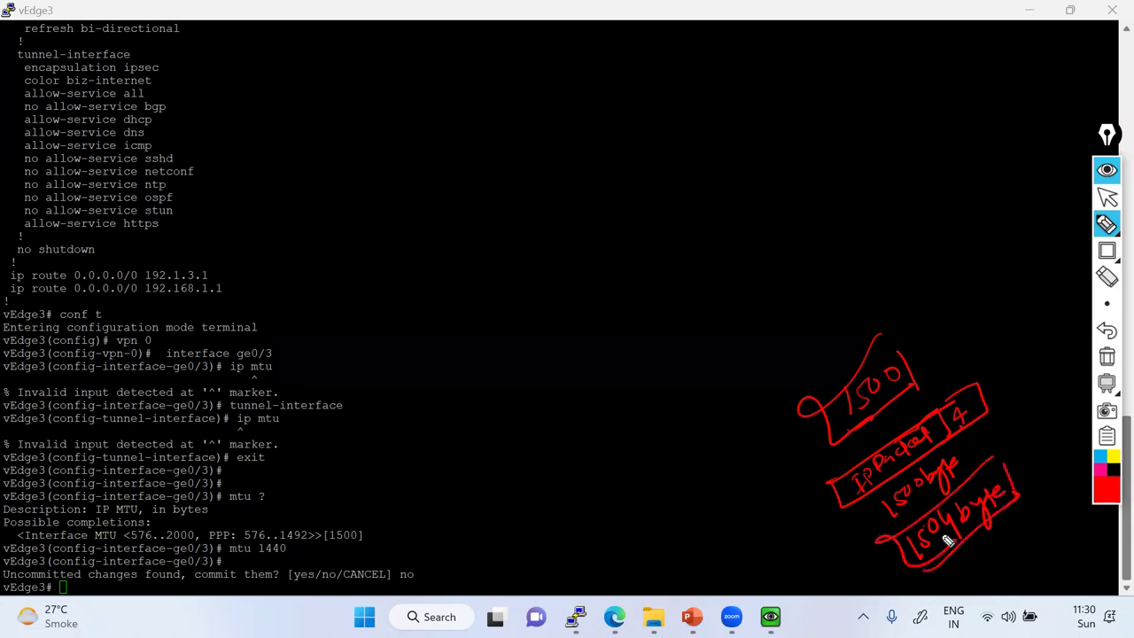
Draw a circle with an MTU-labelled line and a 1200 note beside it.
mouse_move(496, 385)
mouse_down()
mouse_move(481, 405)
mouse_move(502, 416)
mouse_move(661, 317)
mouse_up()
drag(549, 415, 581, 387)
mouse_move(572, 390)
mouse_down()
mouse_move(571, 411)
mouse_move(592, 406)
mouse_up()
mouse_move(542, 356)
mouse_down()
mouse_move(559, 369)
mouse_move(583, 330)
mouse_up()
mouse_move(560, 447)
mouse_down()
mouse_move(619, 403)
mouse_move(589, 461)
mouse_move(610, 436)
mouse_move(629, 451)
mouse_move(644, 425)
mouse_move(636, 418)
mouse_move(678, 420)
mouse_move(687, 451)
mouse_up()
mouse_move(696, 406)
mouse_down()
mouse_move(705, 396)
mouse_move(683, 392)
mouse_up()
mouse_move(705, 401)
mouse_down()
mouse_move(727, 383)
mouse_move(730, 401)
mouse_up()
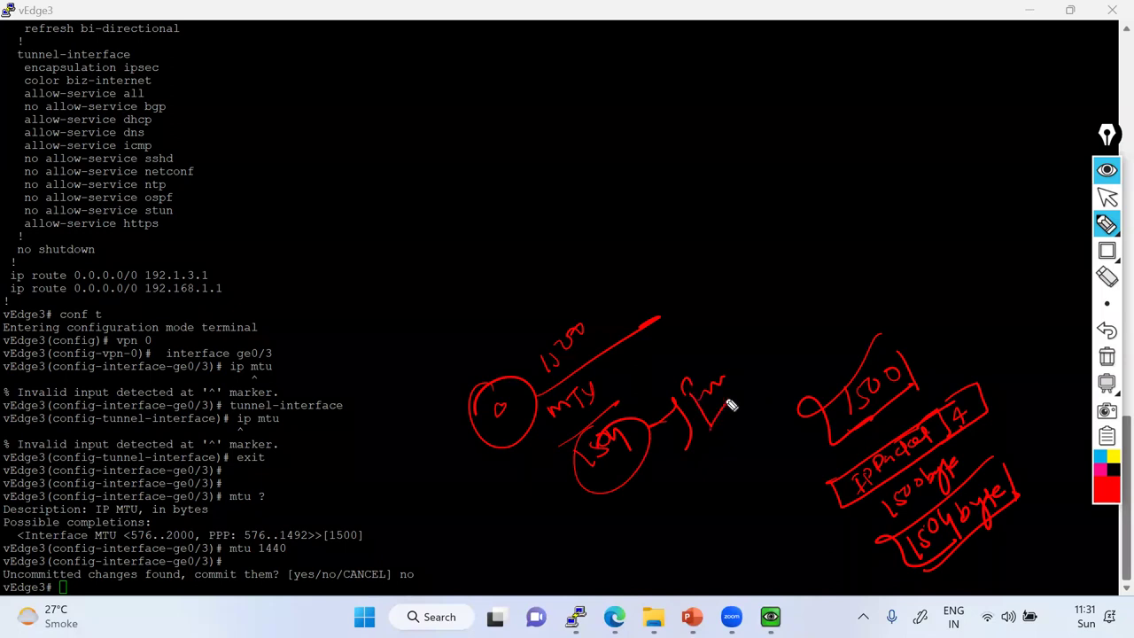
Draw a labelled elongated box with 1500, a circled 1450/4 note and 10.
drag(875, 305, 992, 243)
mouse_move(878, 304)
mouse_down()
mouse_move(992, 246)
mouse_move(950, 315)
mouse_up()
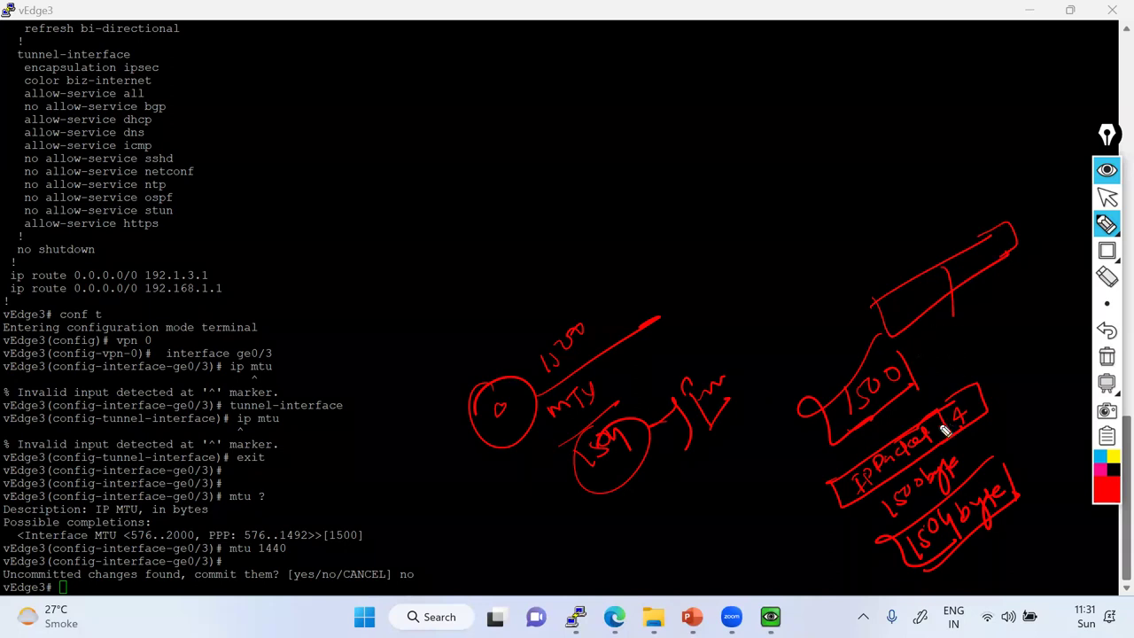
drag(901, 316, 992, 248)
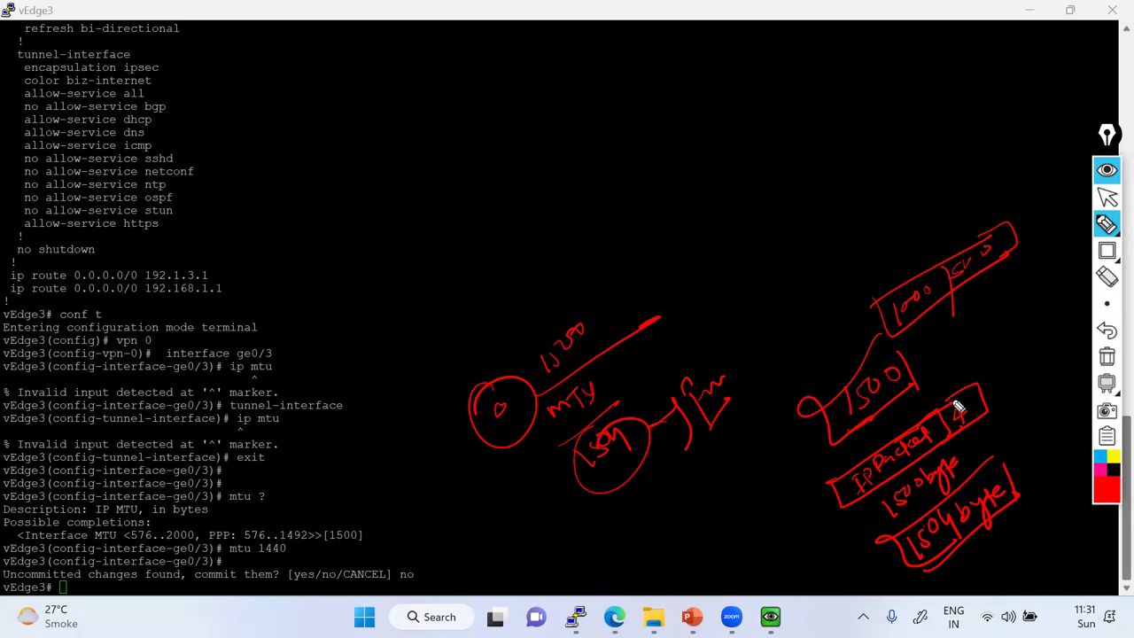
mouse_move(983, 326)
mouse_down()
mouse_move(997, 336)
mouse_move(1025, 322)
mouse_up()
mouse_move(997, 367)
mouse_down()
mouse_move(1013, 384)
mouse_move(1002, 375)
mouse_move(1021, 383)
mouse_move(1070, 354)
mouse_move(1068, 370)
mouse_up()
drag(1036, 329, 984, 397)
drag(1033, 423, 1032, 448)
drag(1044, 421, 1045, 424)
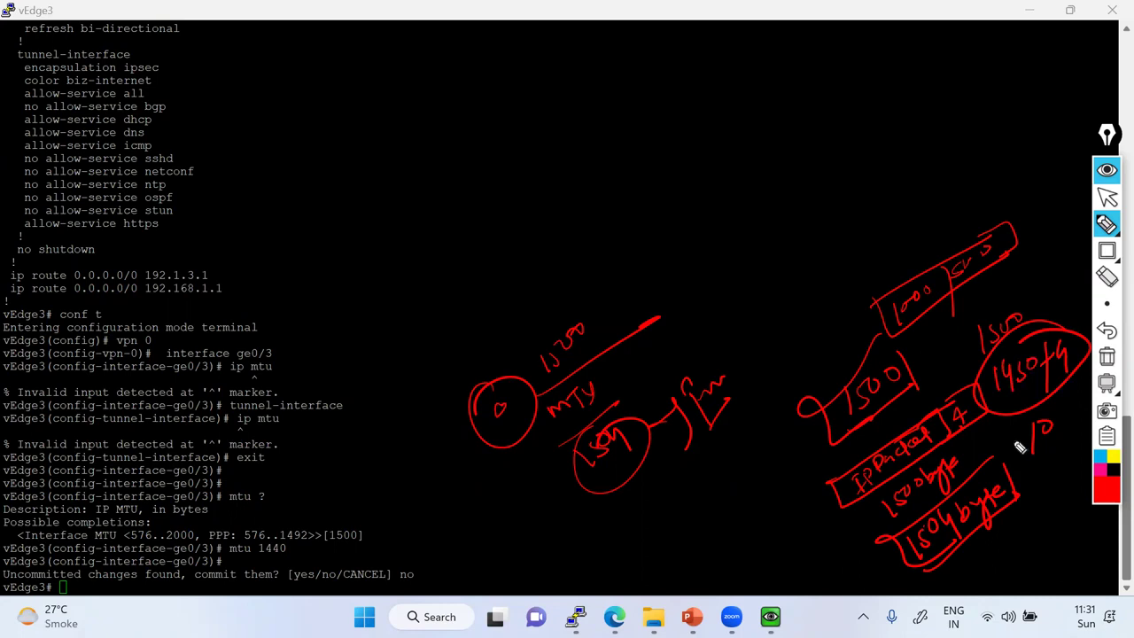
Wipe all drawings and scribble a new circled note.
click(1107, 356)
mouse_move(808, 405)
mouse_down()
mouse_move(829, 453)
mouse_move(848, 405)
mouse_move(884, 387)
mouse_up()
mouse_move(829, 451)
mouse_down()
mouse_move(813, 456)
mouse_move(891, 397)
mouse_move(865, 417)
mouse_up()
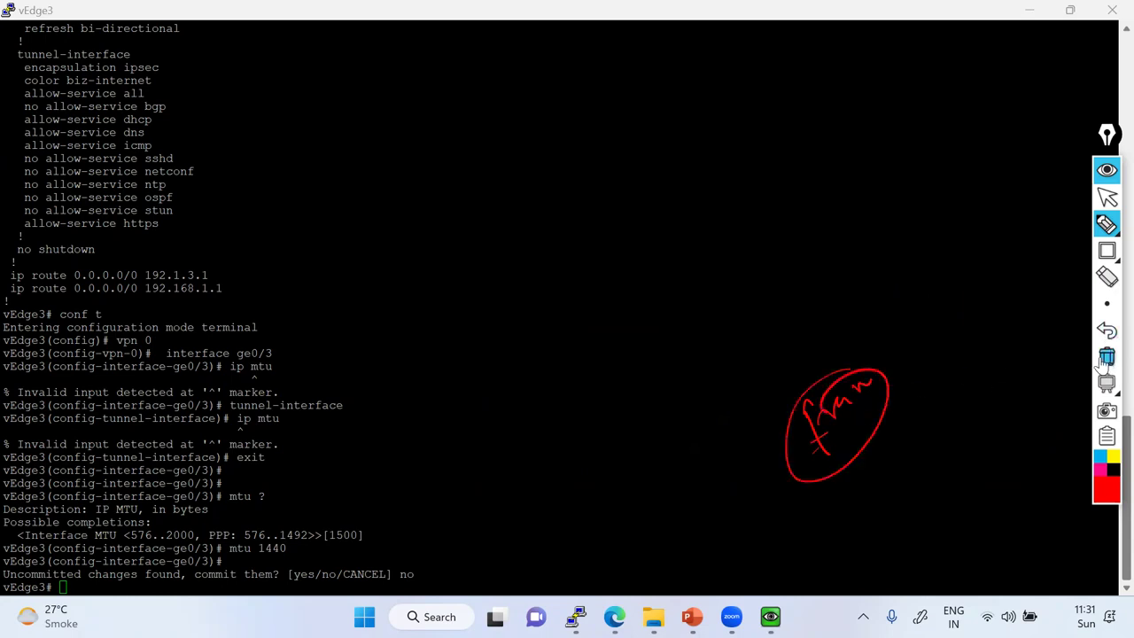
Circle the 1492 limit in the mtu help and jot 1450 and 1456, then wipe them.
click(1108, 226)
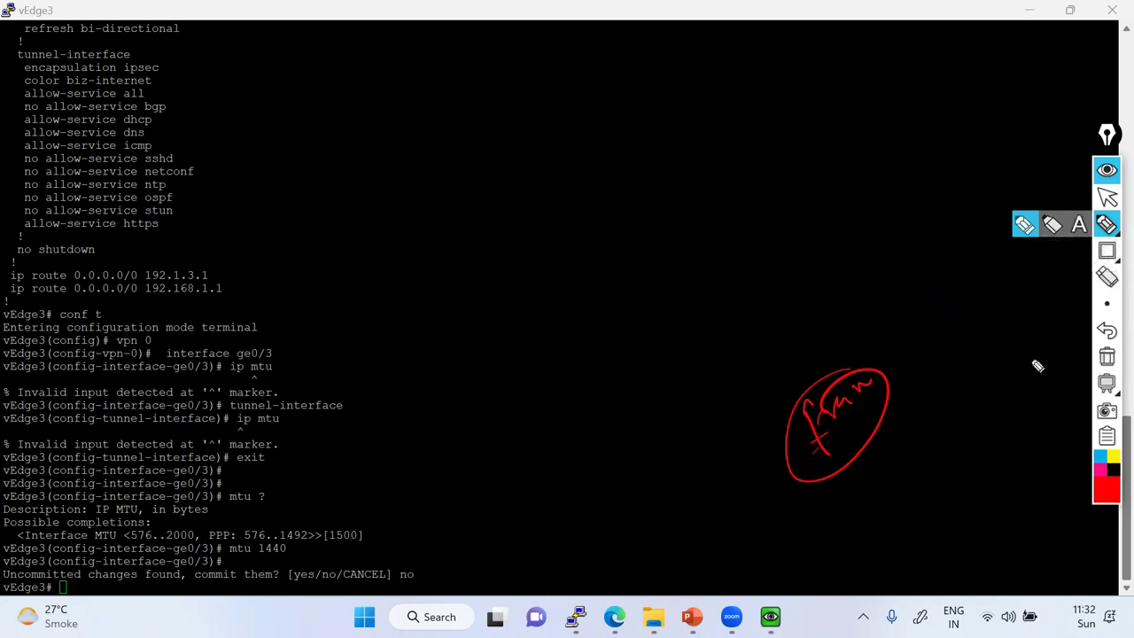
drag(904, 434, 964, 423)
mouse_move(304, 519)
mouse_down()
mouse_move(330, 531)
mouse_move(246, 572)
mouse_up()
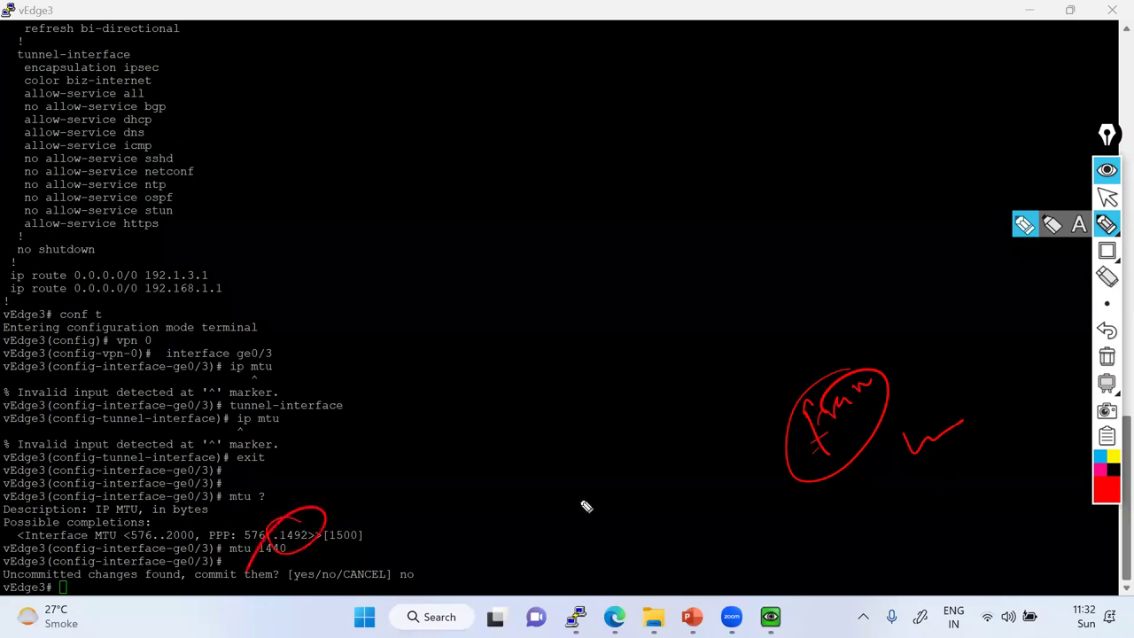
mouse_move(589, 449)
mouse_down()
mouse_move(608, 490)
mouse_move(667, 425)
mouse_up()
mouse_move(627, 498)
mouse_down()
mouse_move(679, 511)
mouse_move(683, 476)
mouse_move(554, 567)
mouse_up()
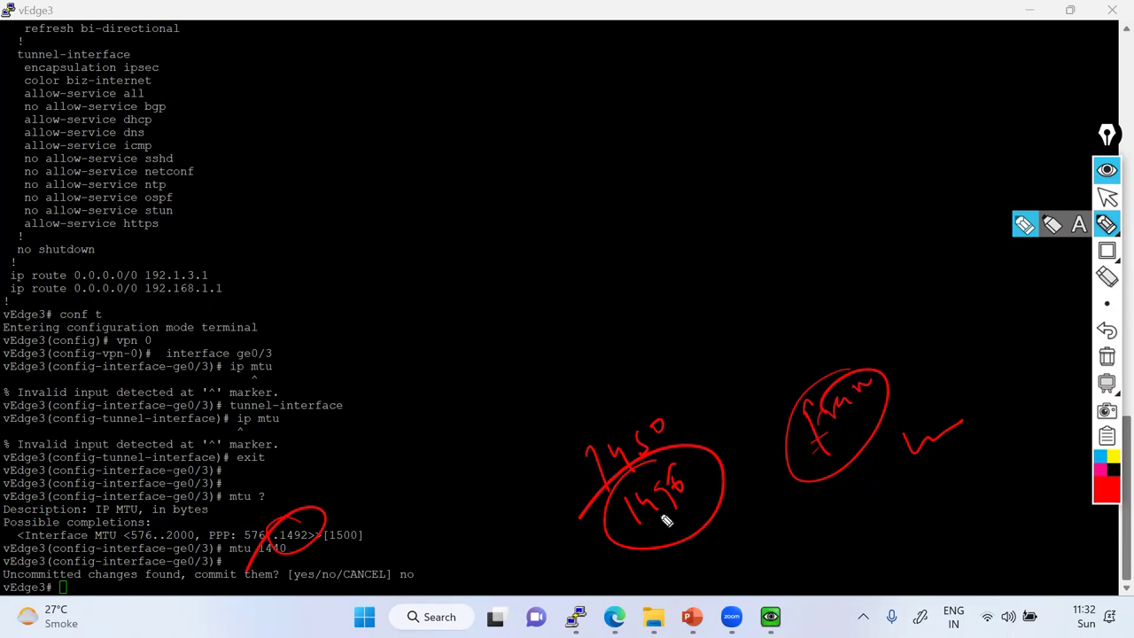
click(1107, 356)
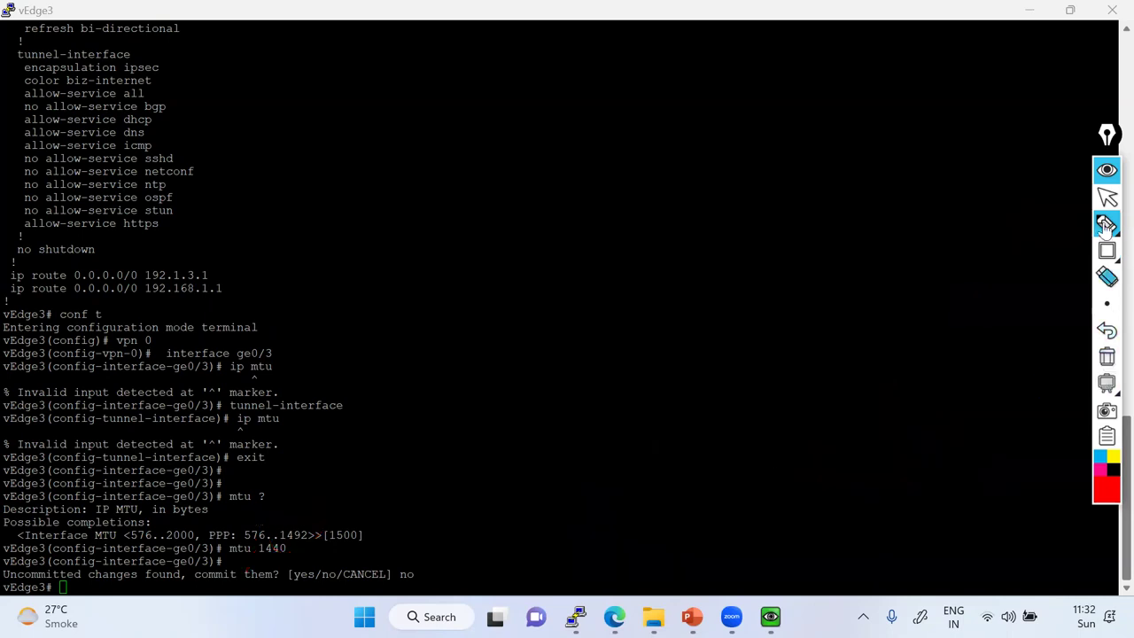
click(1106, 197)
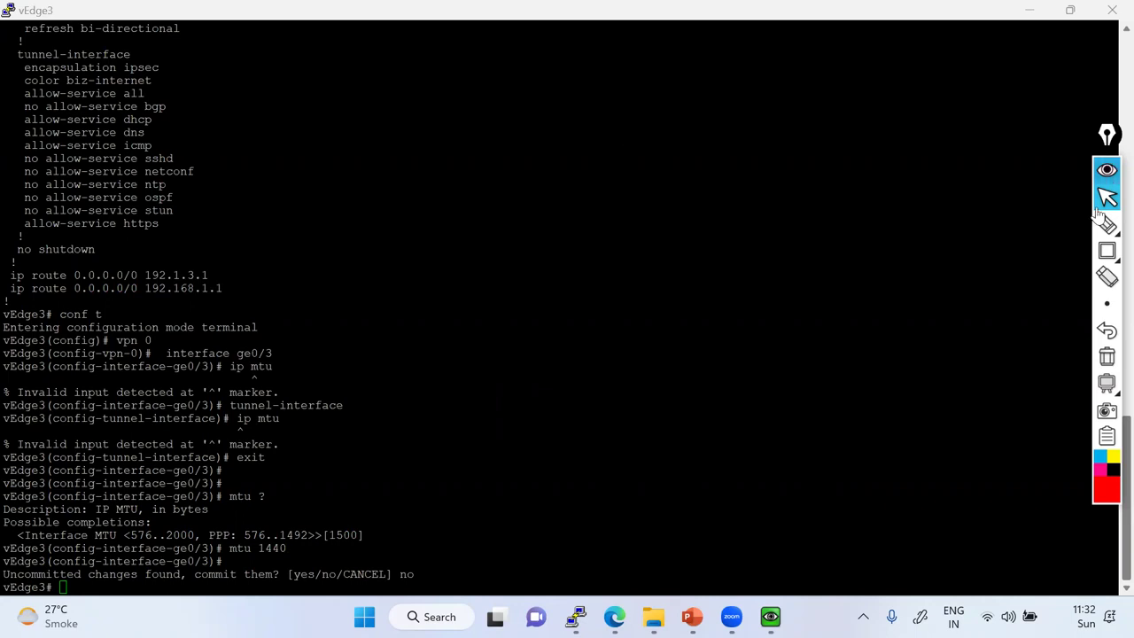
Write 1420 and 1410 in red with arrows plus a circled 100%, then stop drawing.
mouse_move(1104, 224)
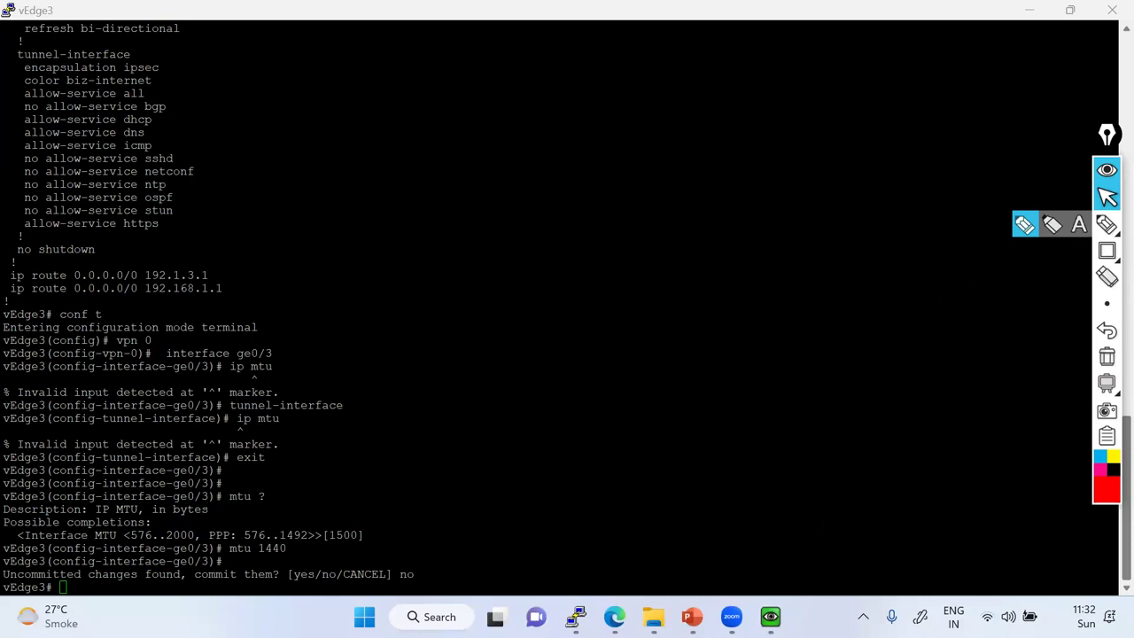
click(1028, 225)
drag(820, 384, 813, 409)
mouse_move(820, 383)
mouse_down()
mouse_move(877, 397)
mouse_move(942, 349)
mouse_up()
drag(842, 422, 839, 451)
mouse_move(848, 424)
mouse_down()
mouse_move(869, 445)
mouse_move(953, 381)
mouse_up()
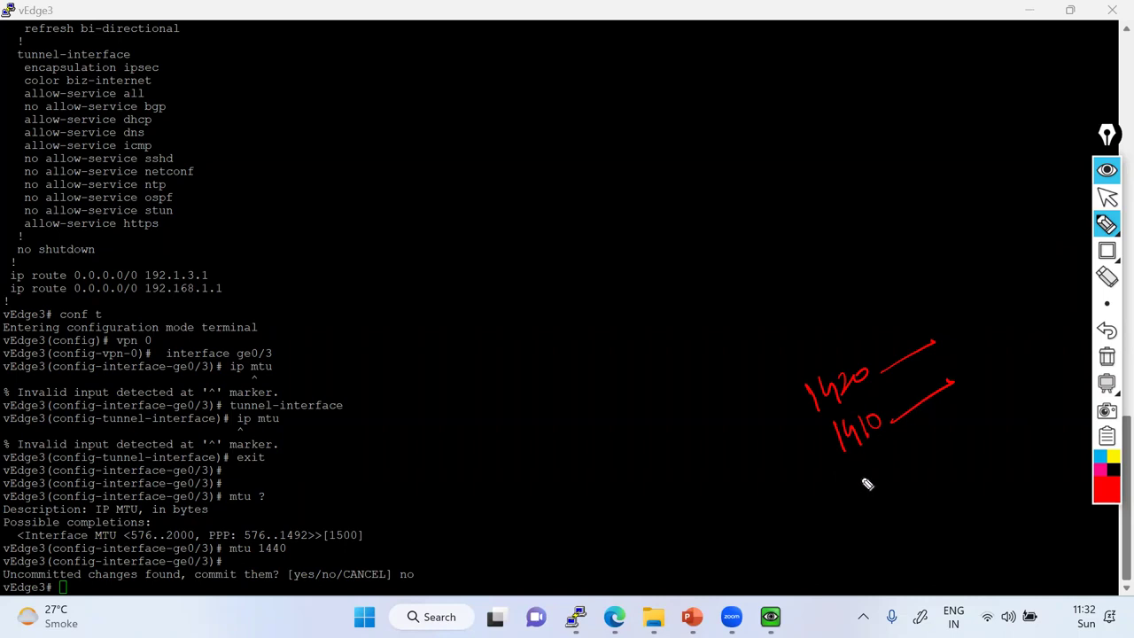
mouse_move(862, 472)
mouse_down()
mouse_move(858, 494)
mouse_move(899, 471)
mouse_up()
mouse_move(908, 430)
mouse_down()
mouse_move(842, 516)
mouse_move(905, 425)
mouse_move(924, 455)
mouse_up()
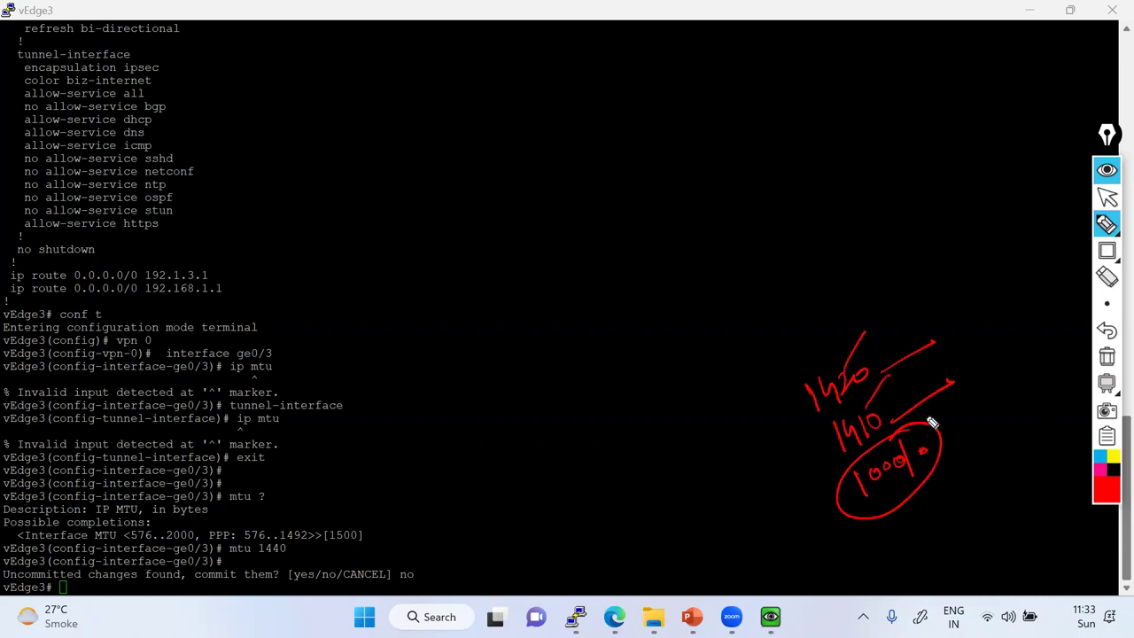
click(1100, 216)
click(1107, 198)
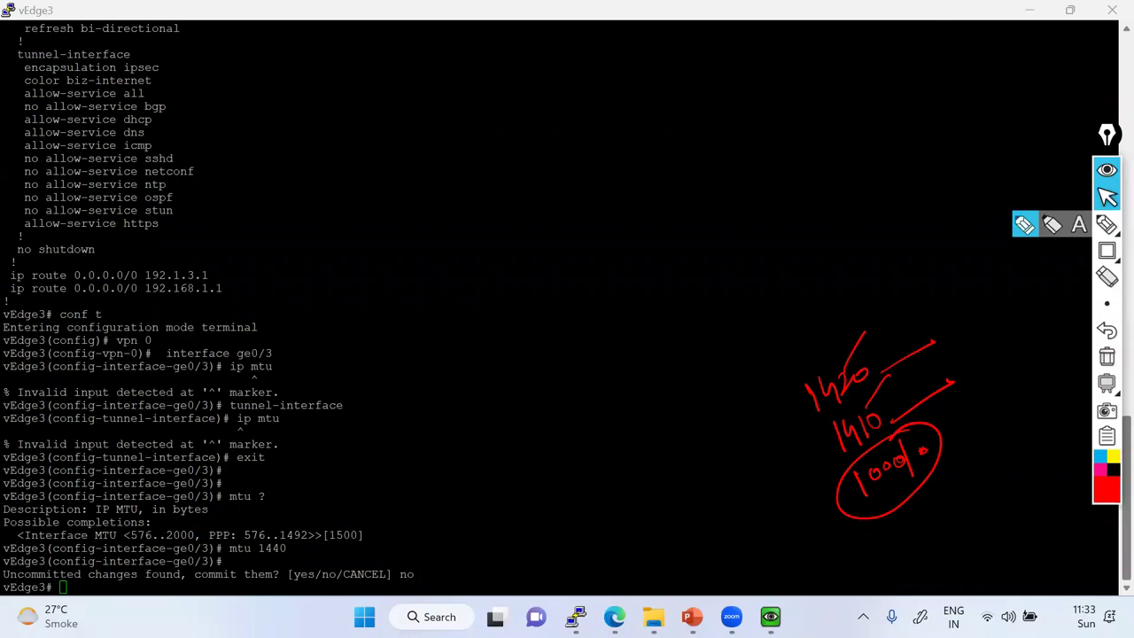
Go to youtube.com, open your own channel and list its Live streams.
key(alt+Tab)
click(465, 44)
text(youtube.com)
key(Return)
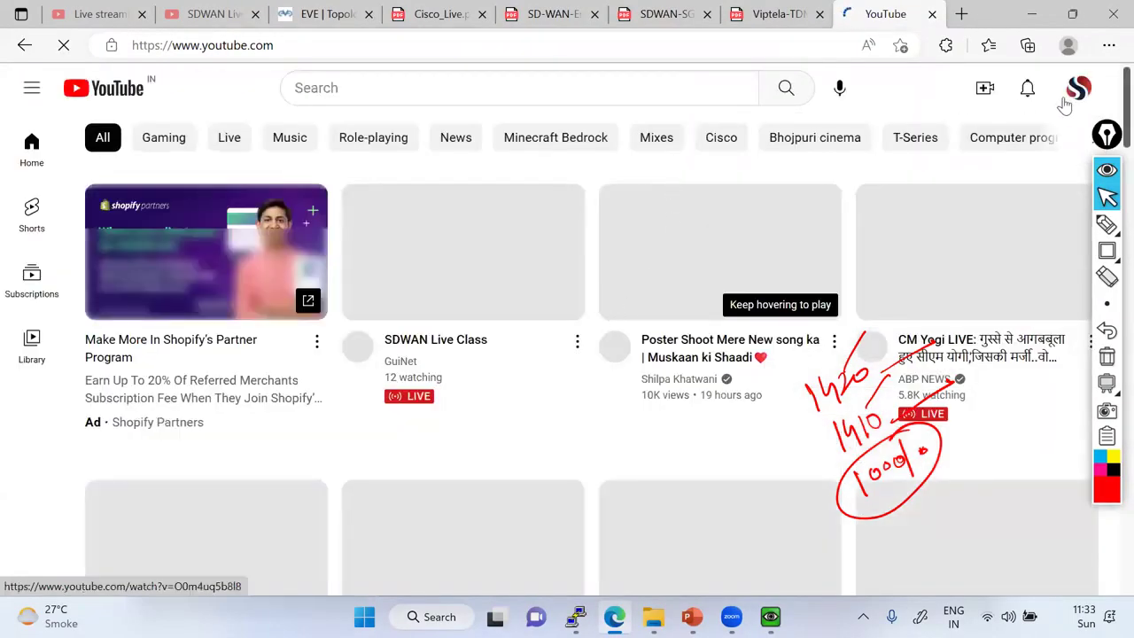
click(1076, 91)
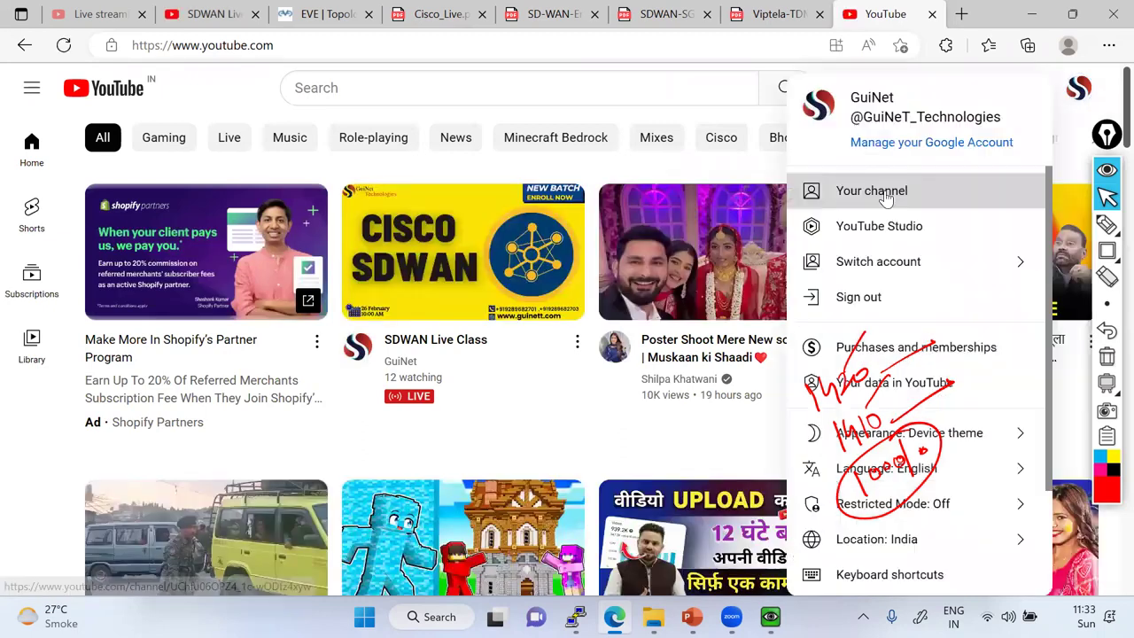
click(886, 195)
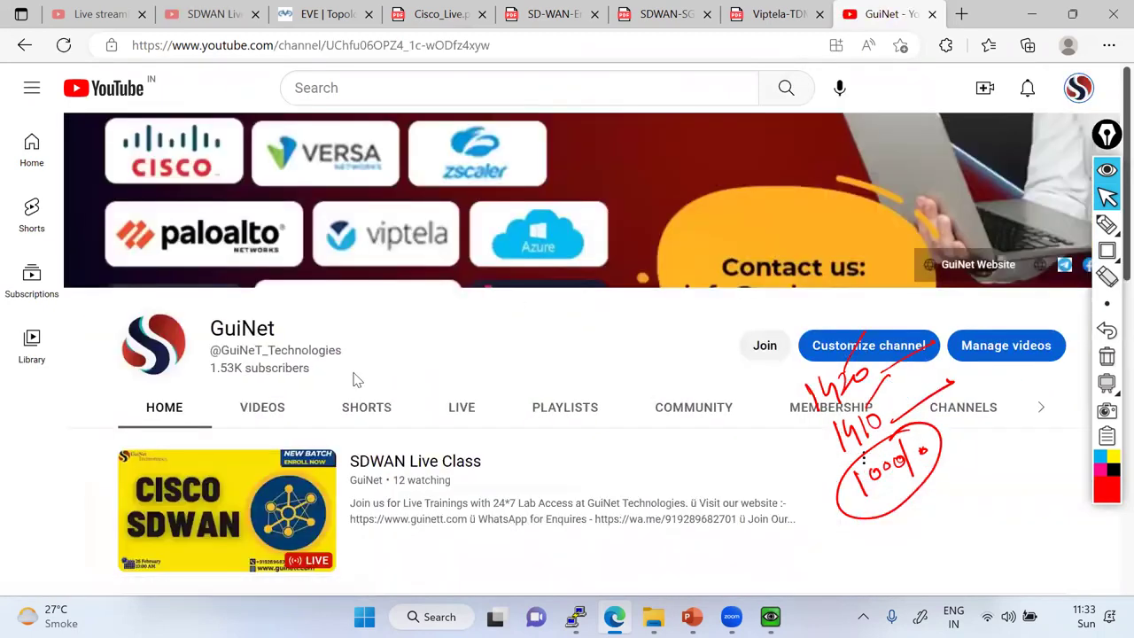
scroll(384, 236, down, 3)
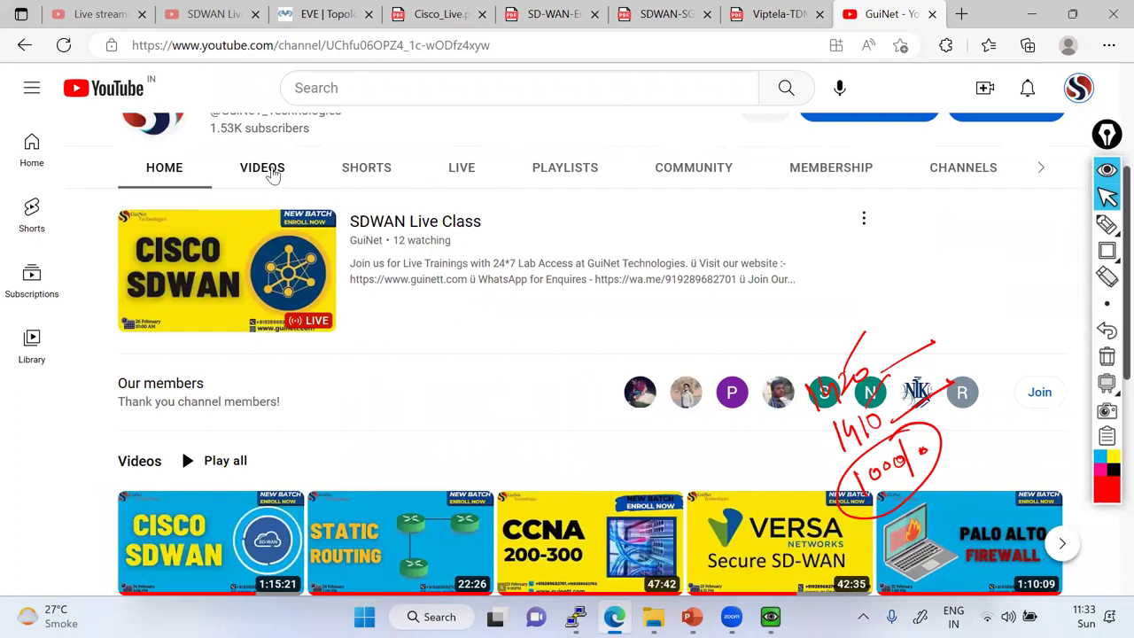
click(270, 173)
scroll(510, 261, down, 3)
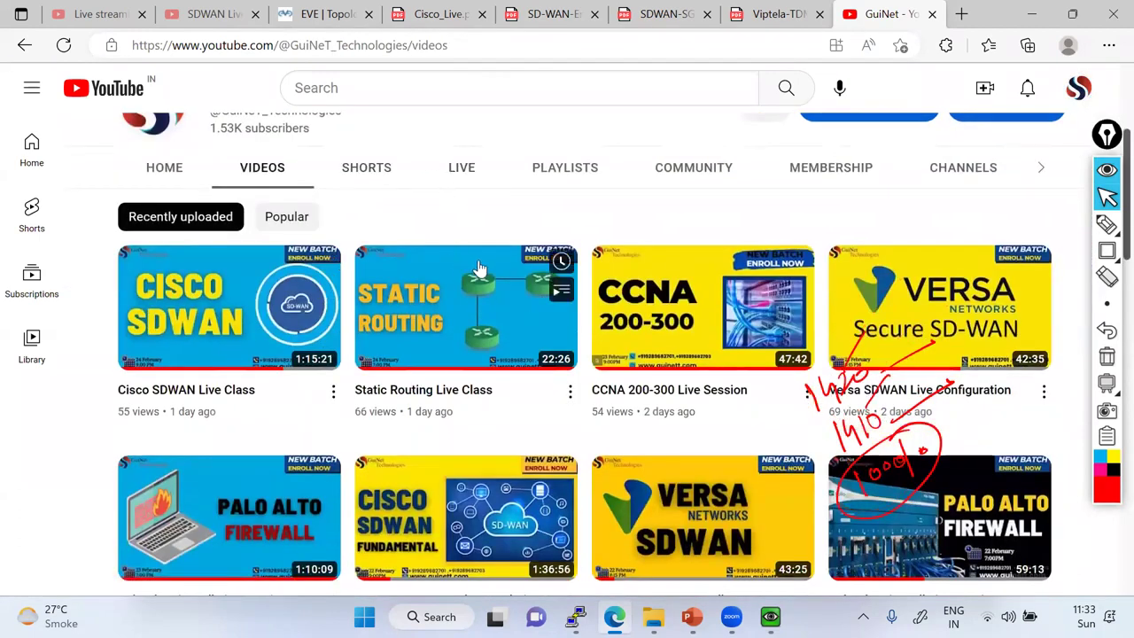
click(461, 172)
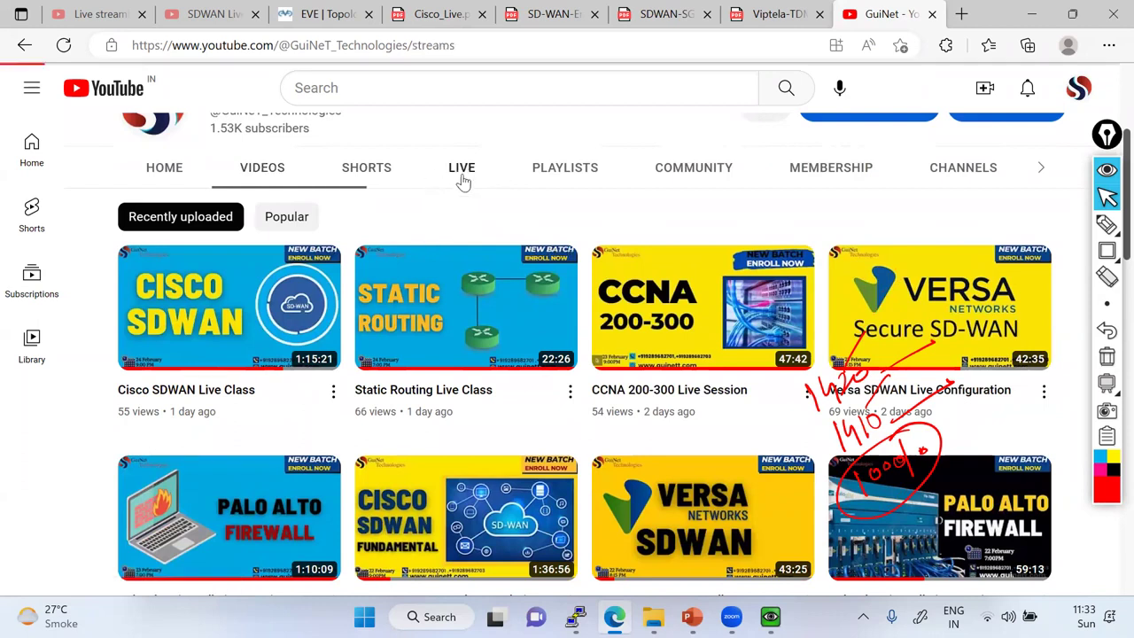
Copy the Ping & Traceroute stream's share link and close the share dialog.
scroll(487, 381, down, 3)
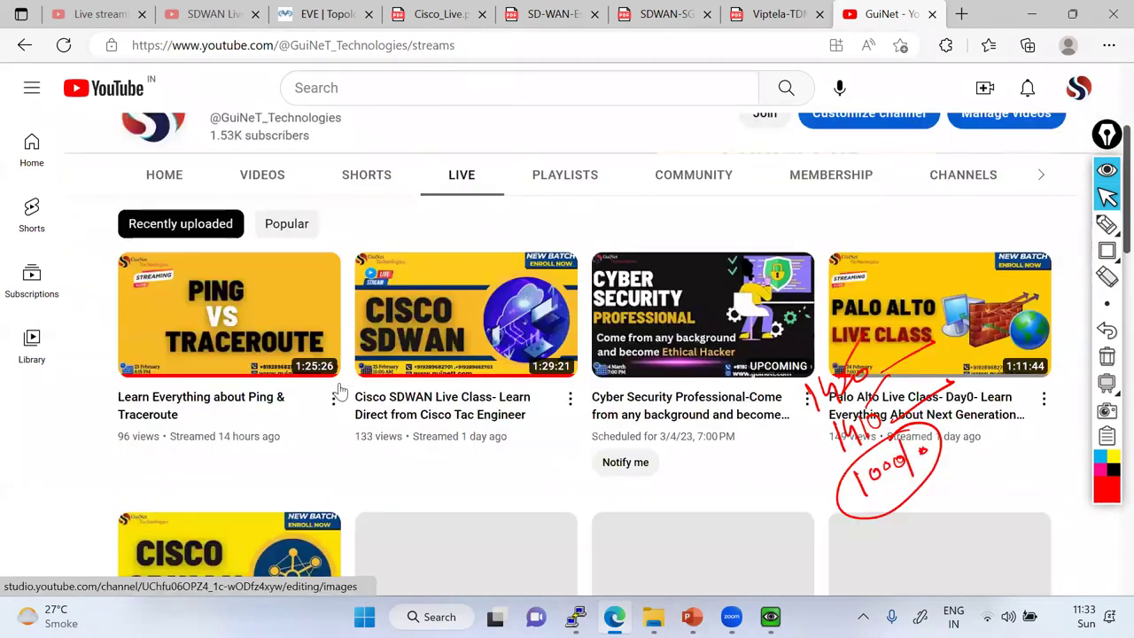
click(333, 391)
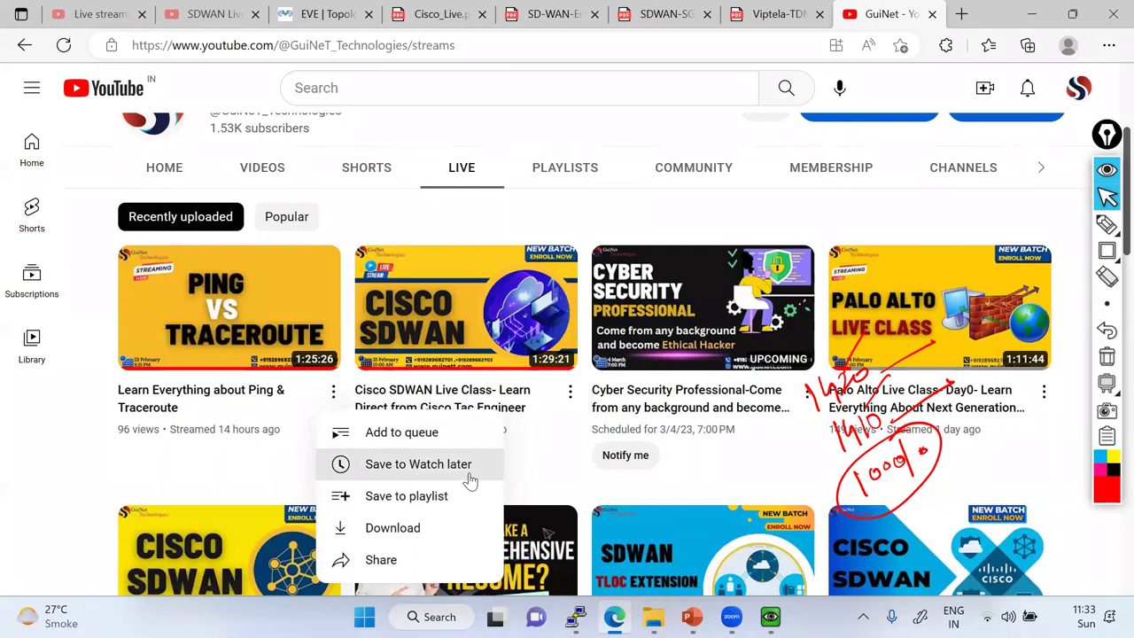
click(381, 560)
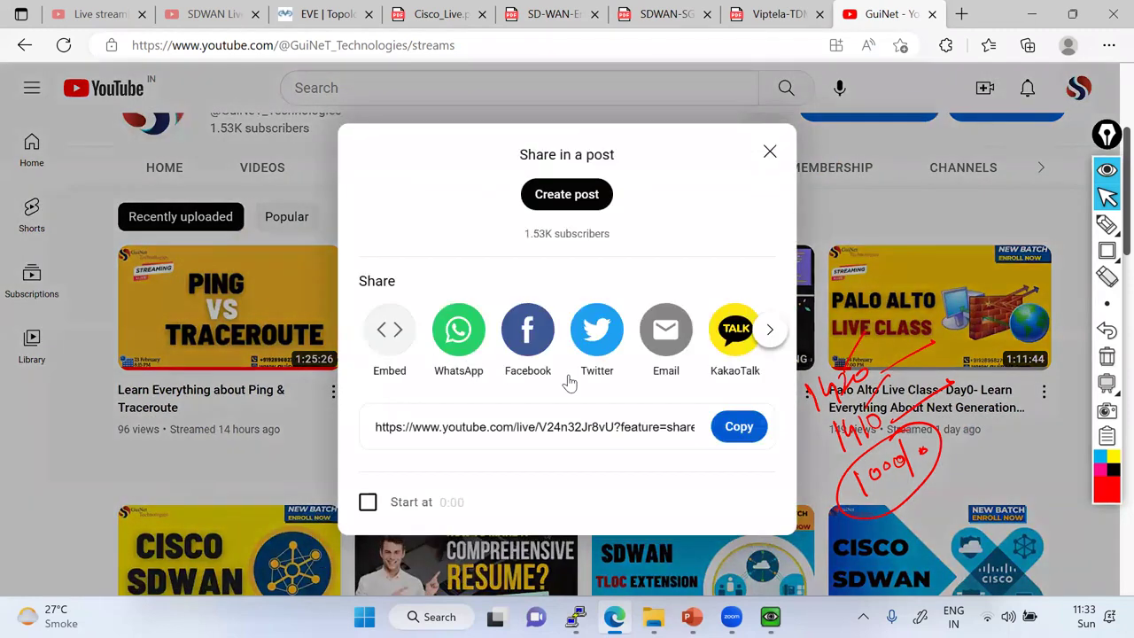
click(735, 428)
click(770, 151)
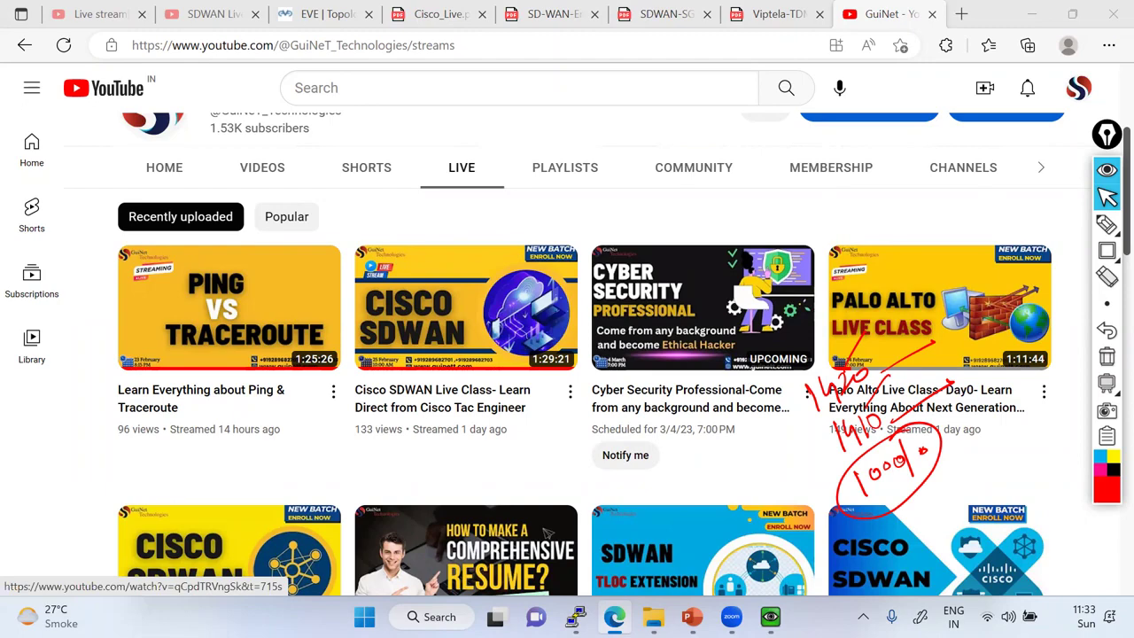
On the vSmart console, sketch a circled R1, boxed vManage and '100 bytes', then clear the ink.
key(alt+Tab)
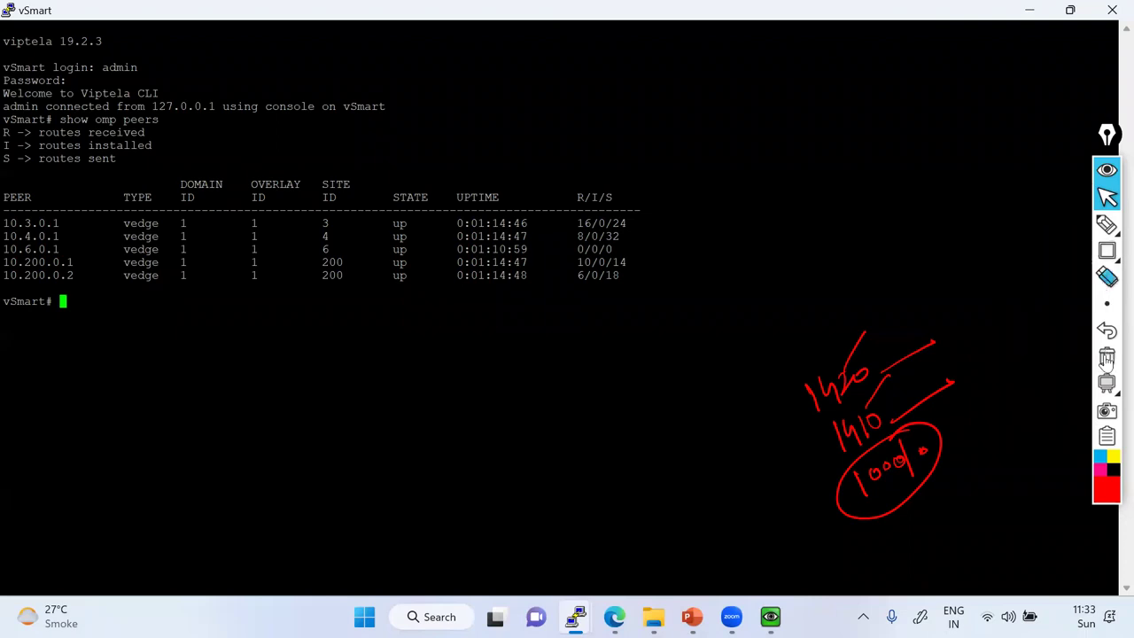
click(1106, 224)
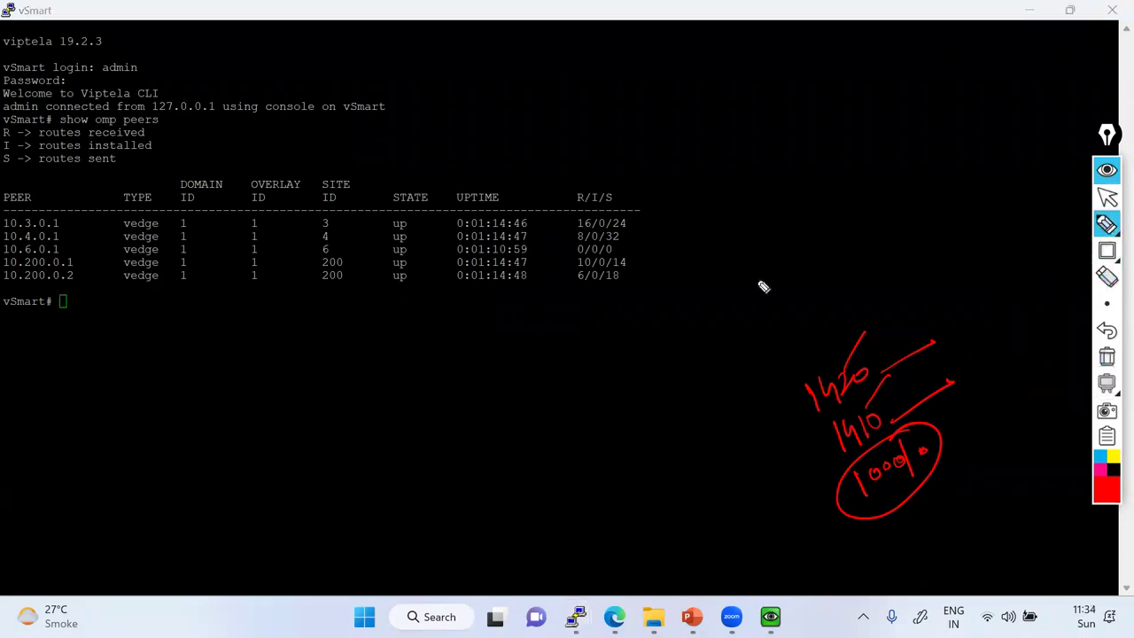
mouse_move(735, 335)
mouse_down()
mouse_move(729, 296)
mouse_move(738, 311)
mouse_up()
drag(743, 284, 745, 312)
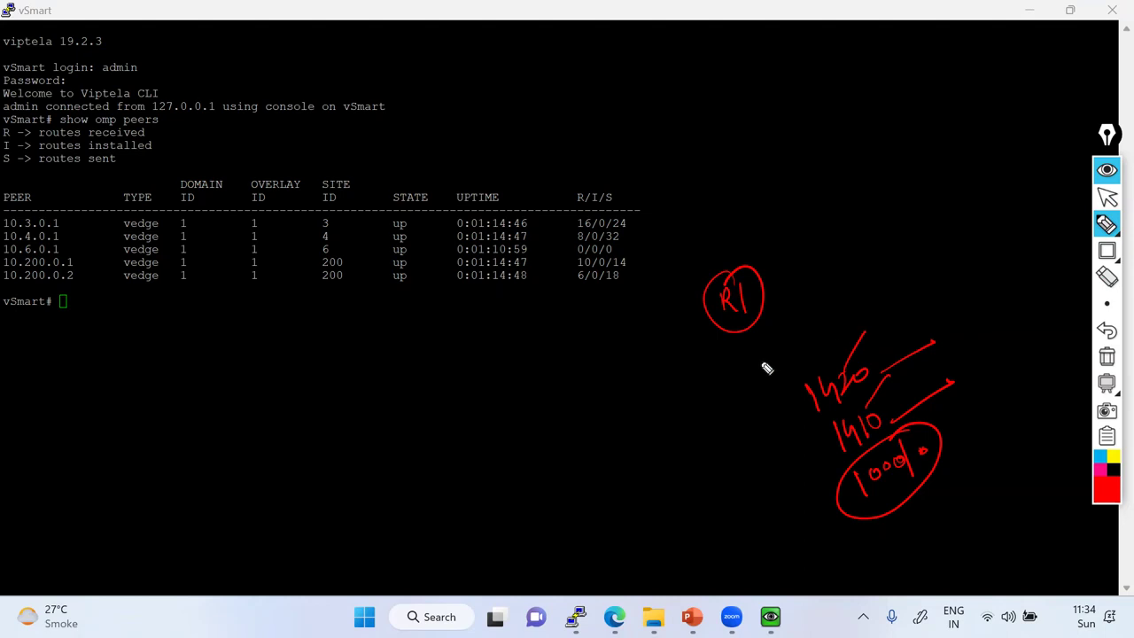
mouse_move(718, 356)
mouse_down()
mouse_move(728, 366)
mouse_move(799, 335)
mouse_move(806, 319)
mouse_up()
mouse_move(743, 381)
mouse_down()
mouse_move(815, 311)
mouse_move(703, 387)
mouse_move(758, 365)
mouse_up()
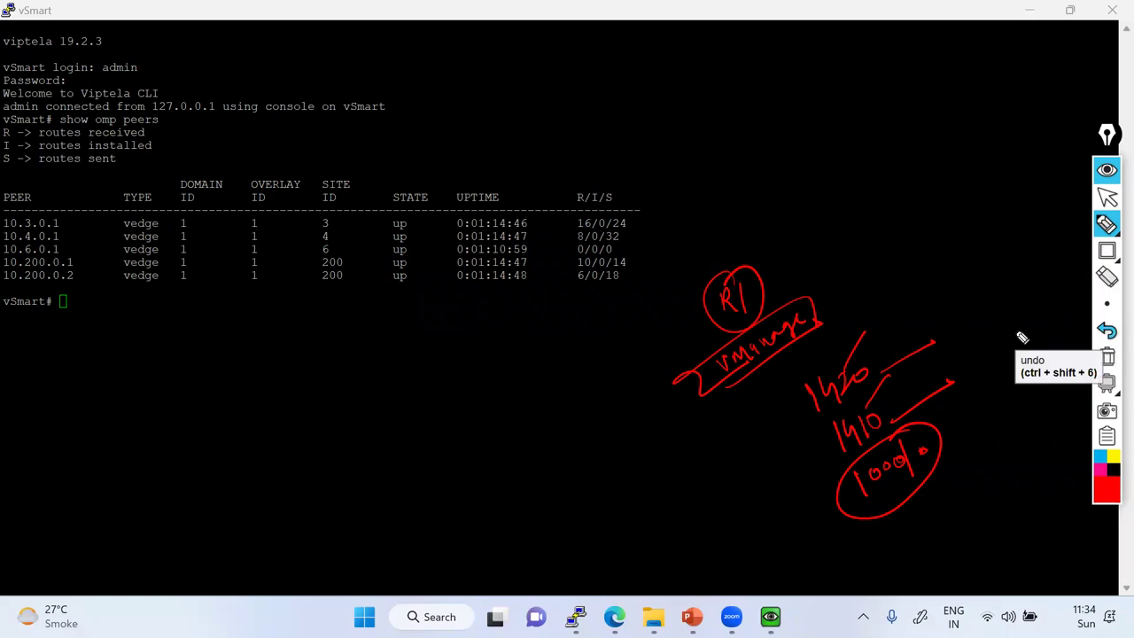
mouse_move(861, 228)
mouse_down()
mouse_move(859, 251)
mouse_move(948, 207)
mouse_move(872, 263)
mouse_move(972, 218)
mouse_move(835, 278)
mouse_move(901, 256)
mouse_up()
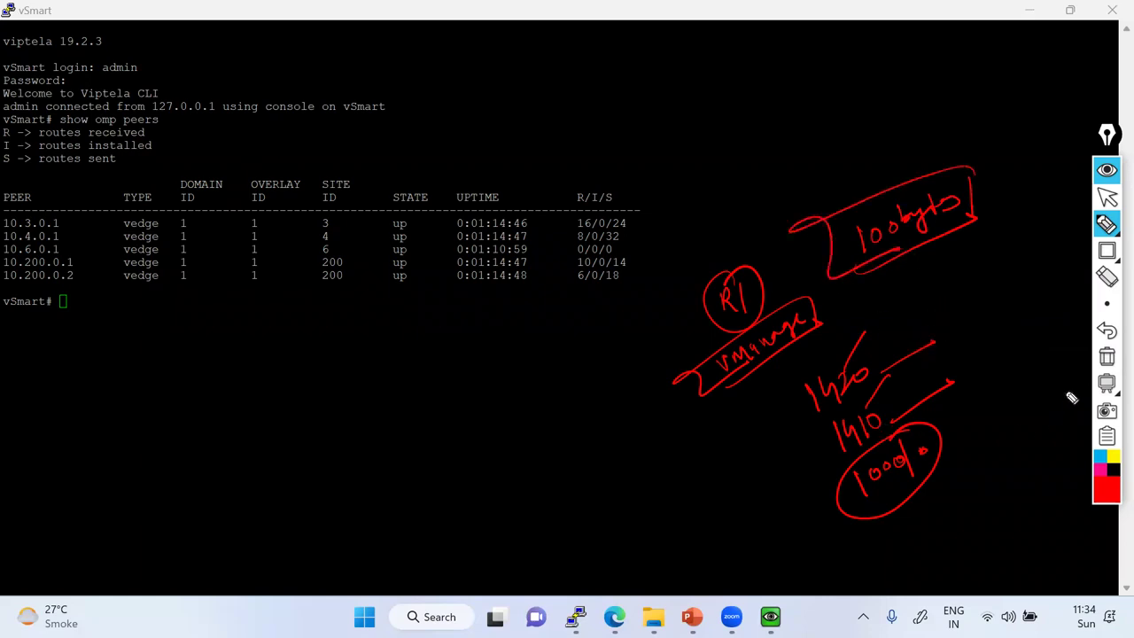
click(1107, 356)
click(1106, 197)
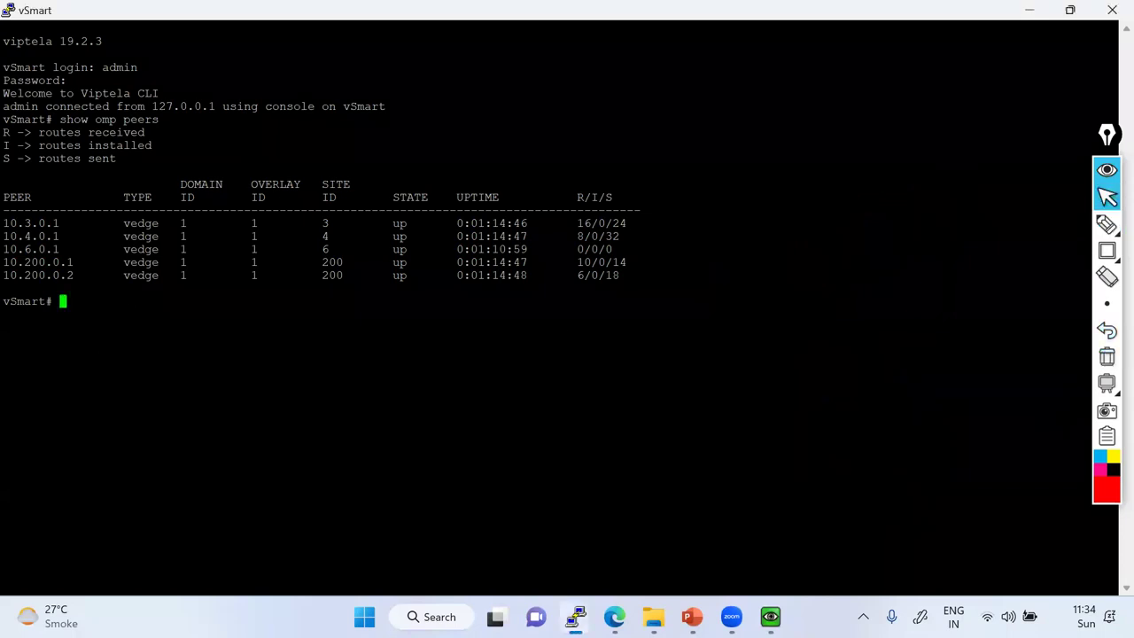
Check ping usage, then ping 1.1.1.1 with size 1400 and stop it.
text(ping ?)
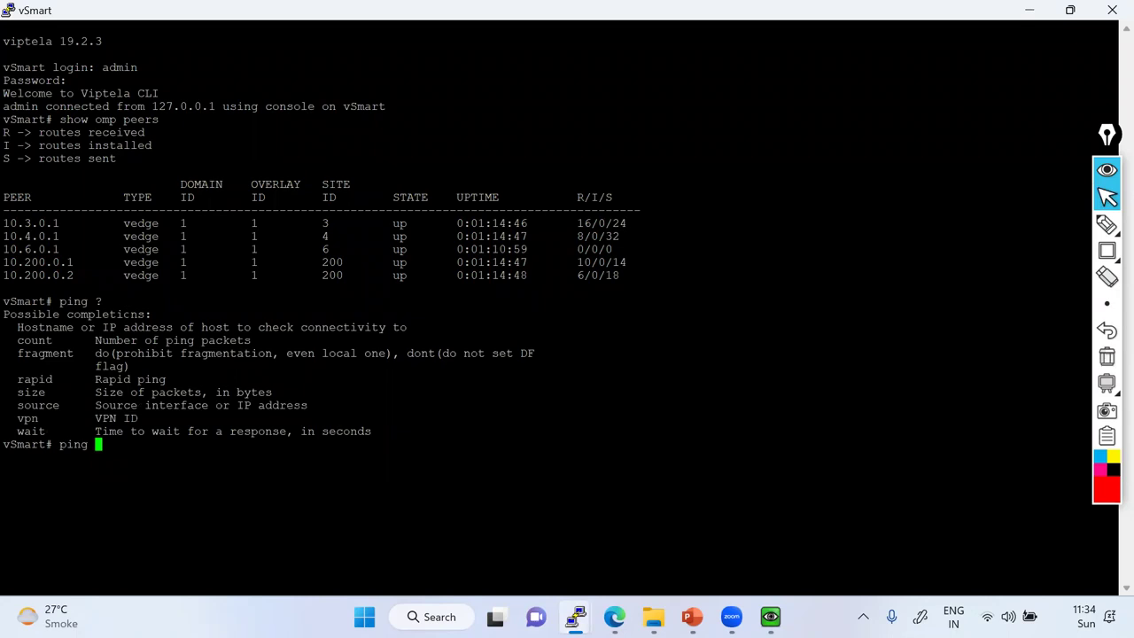
key(Return)
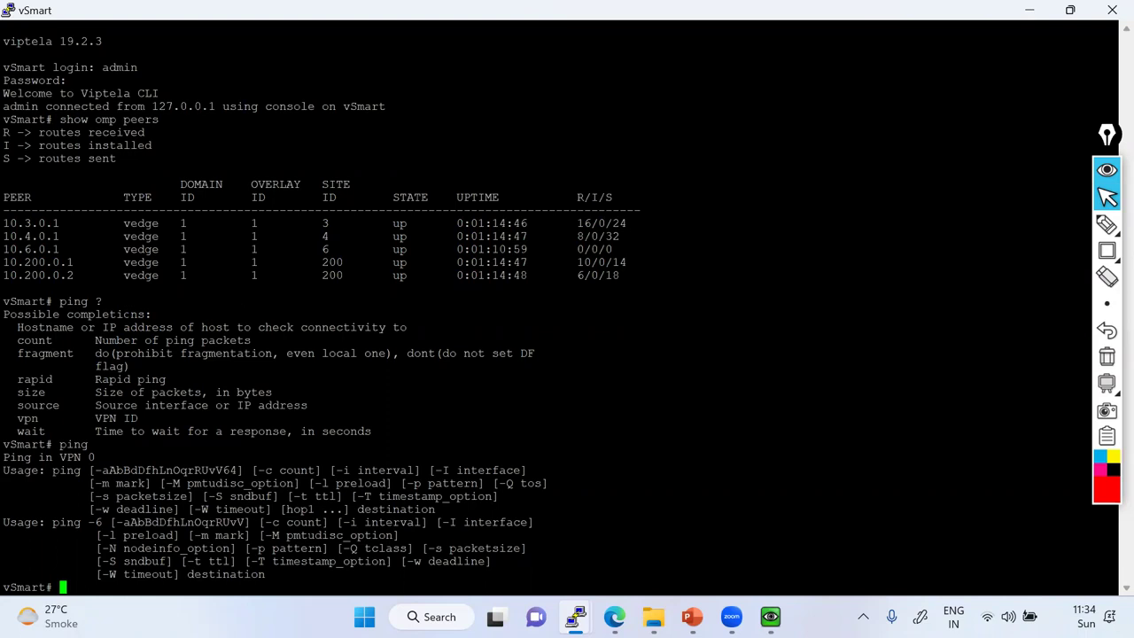
text(ping 1.1.1.1 )
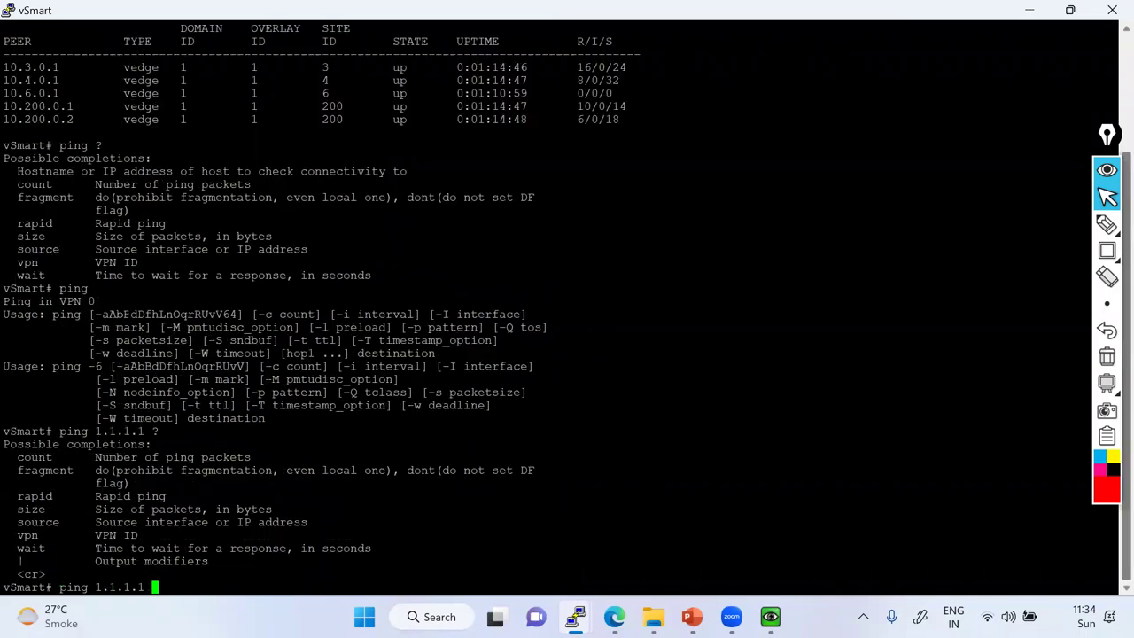
text(?size )
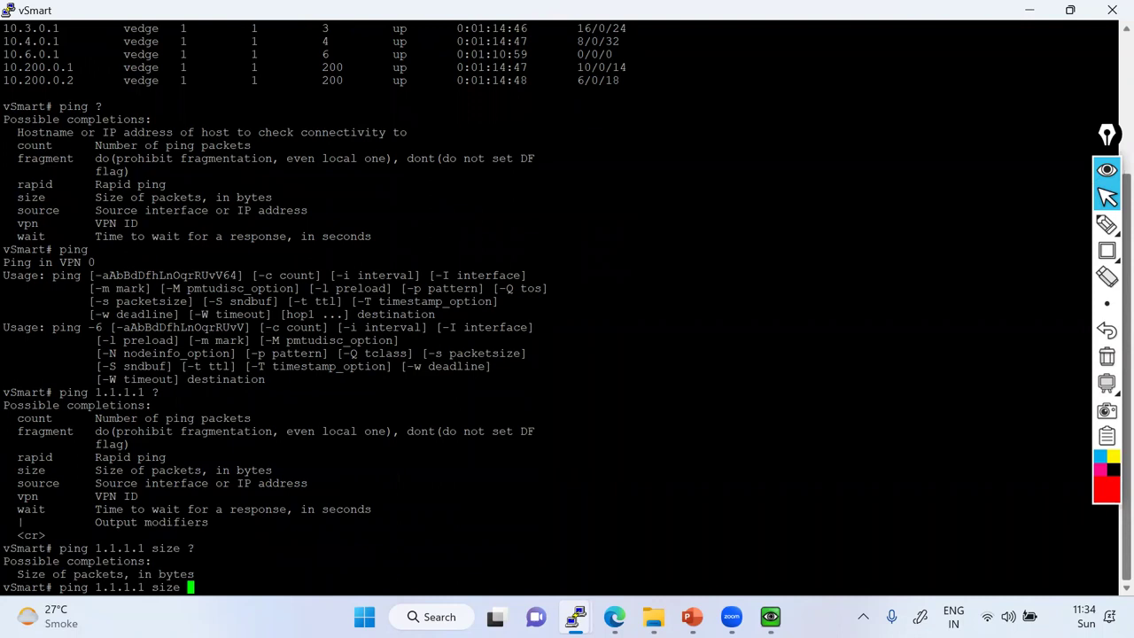
text(?1400)
key(Return)
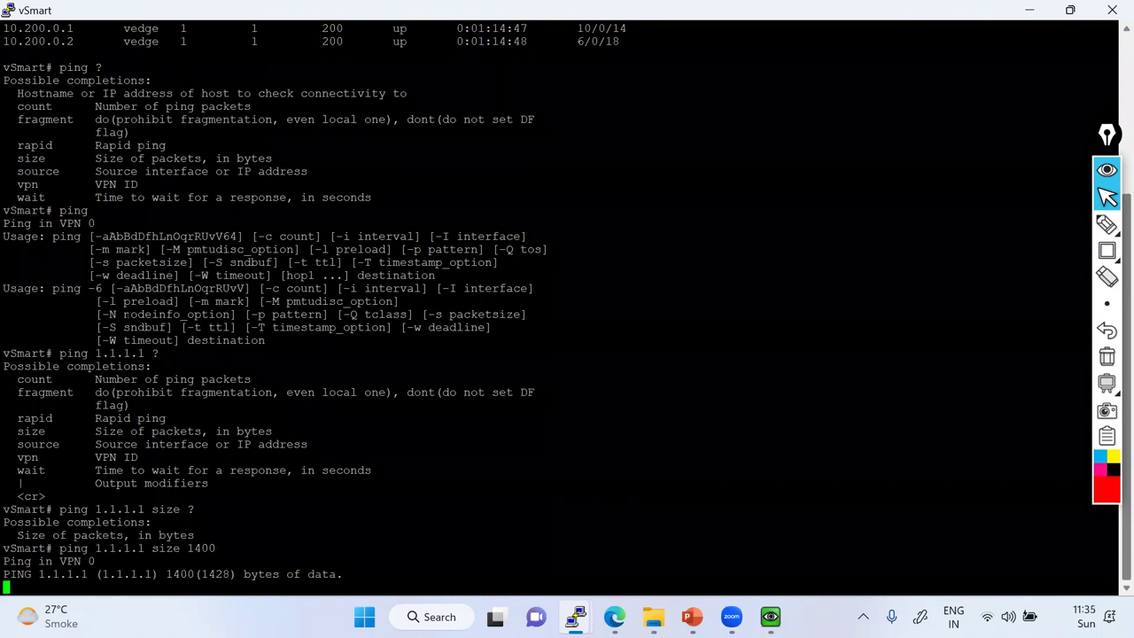
key(ctrl+c)
Ping 1.1.1.1 at the default size, comparing 56 bytes with 1400, then stop it.
key(Up)
key(BackSpace)
key(BackSpace)
key(BackSpace)
key(BackSpace)
key(BackSpace)
key(BackSpace)
key(BackSpace)
key(BackSpace)
key(BackSpace)
key(BackSpace)
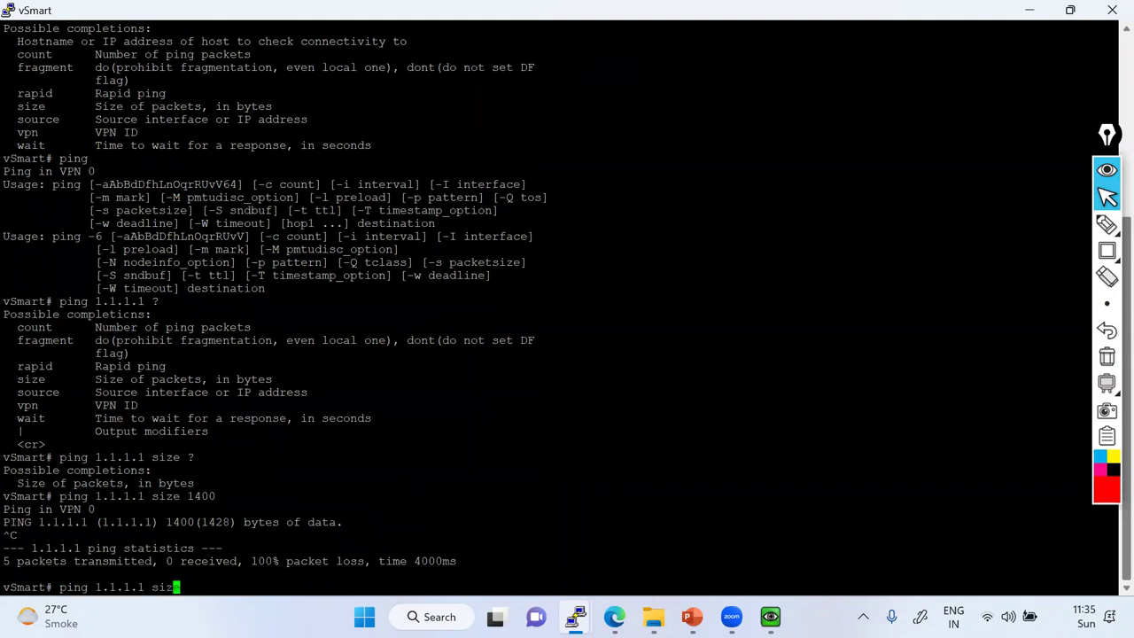
key(Return)
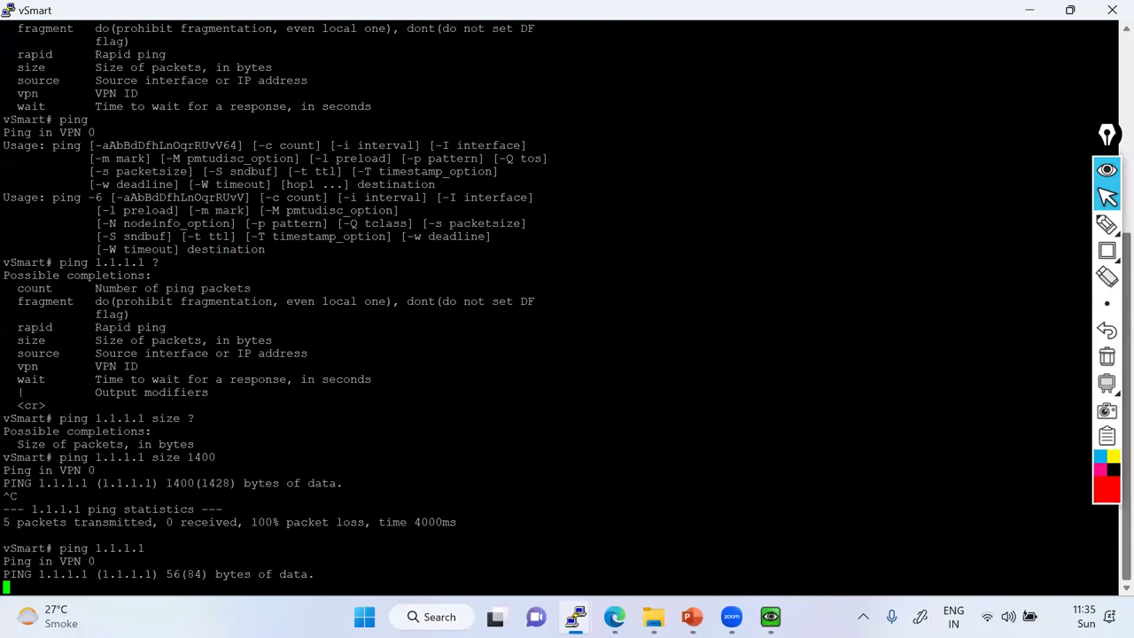
double_click(173, 575)
drag(174, 483, 194, 483)
double_click(173, 574)
key(ctrl+c)
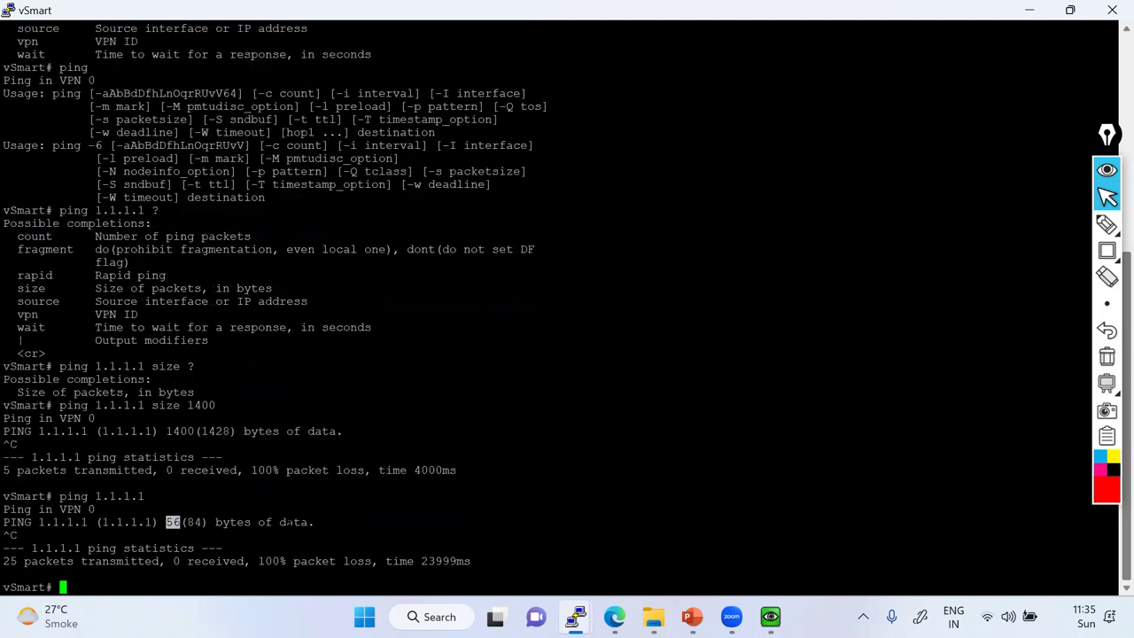
Ping 1.1.1.1 with size 100, stop it, and recall the command trimming the size.
key(Up)
text(size 100)
key(Return)
double_click(168, 574)
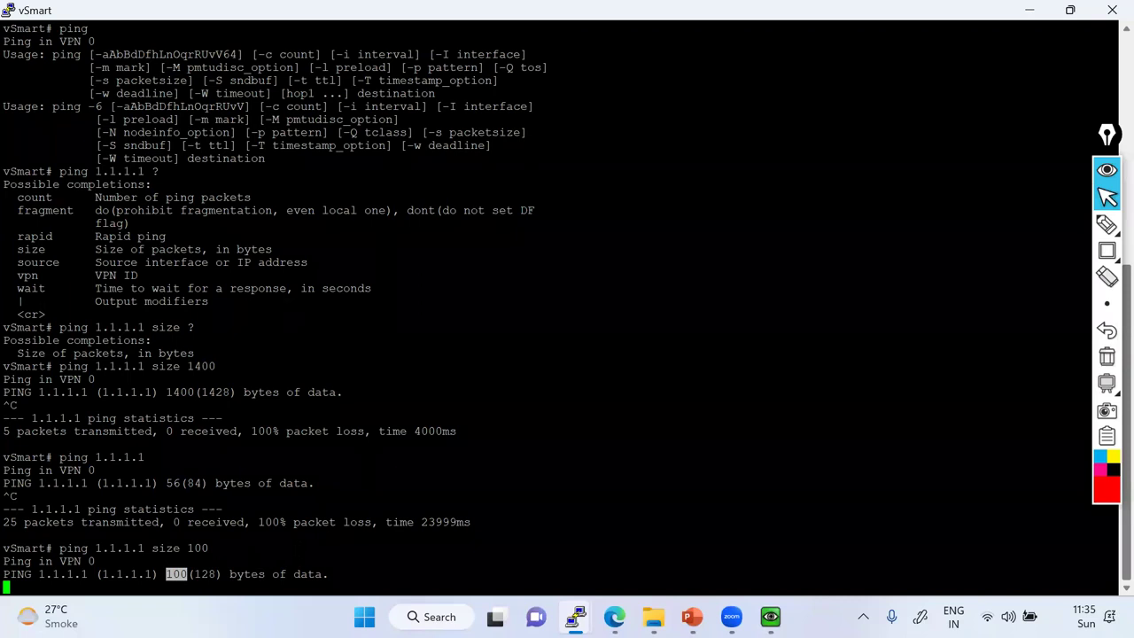
key(ctrl+c)
key(Up)
key(BackSpace)
key(BackSpace)
key(BackSpace)
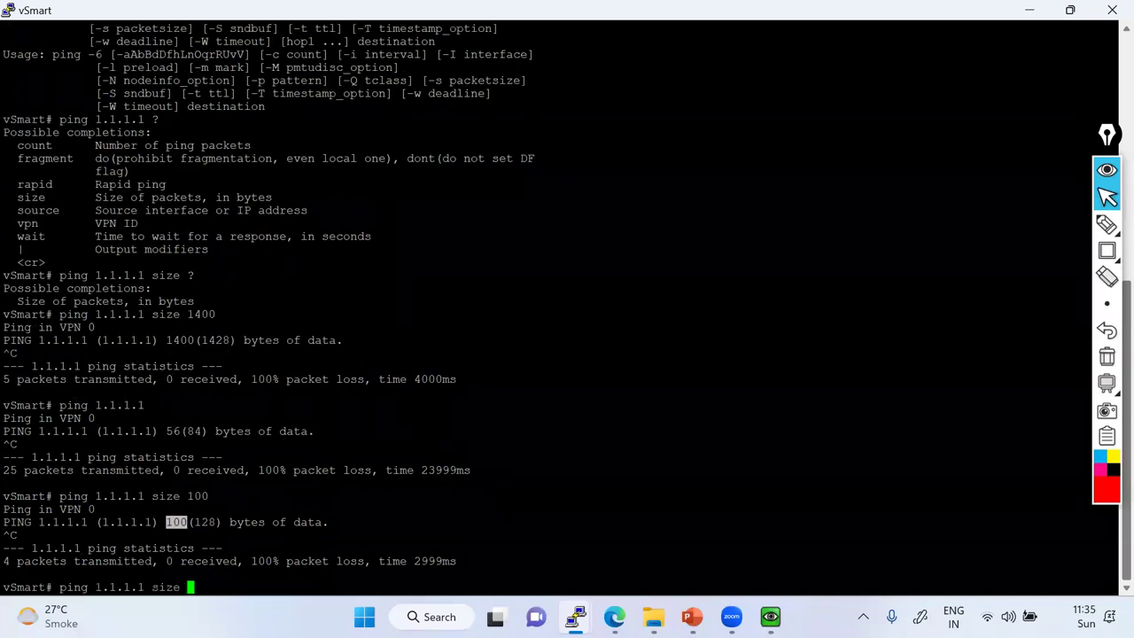
Sketch a red circle with 1500 and a circled 1350, then erase it.
click(1106, 224)
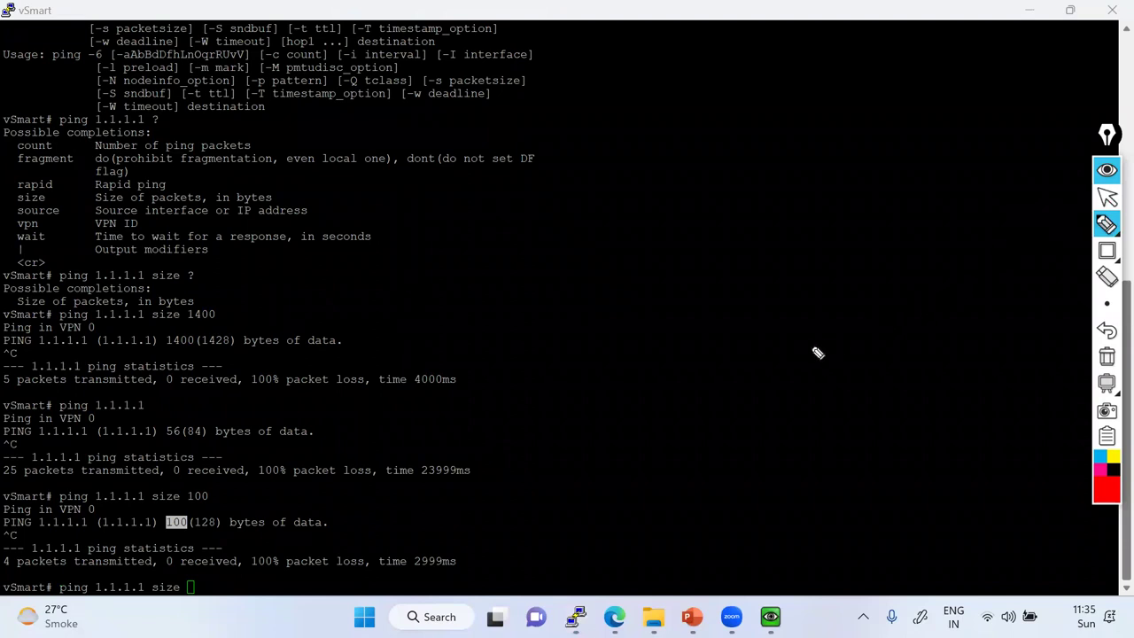
drag(770, 342, 770, 355)
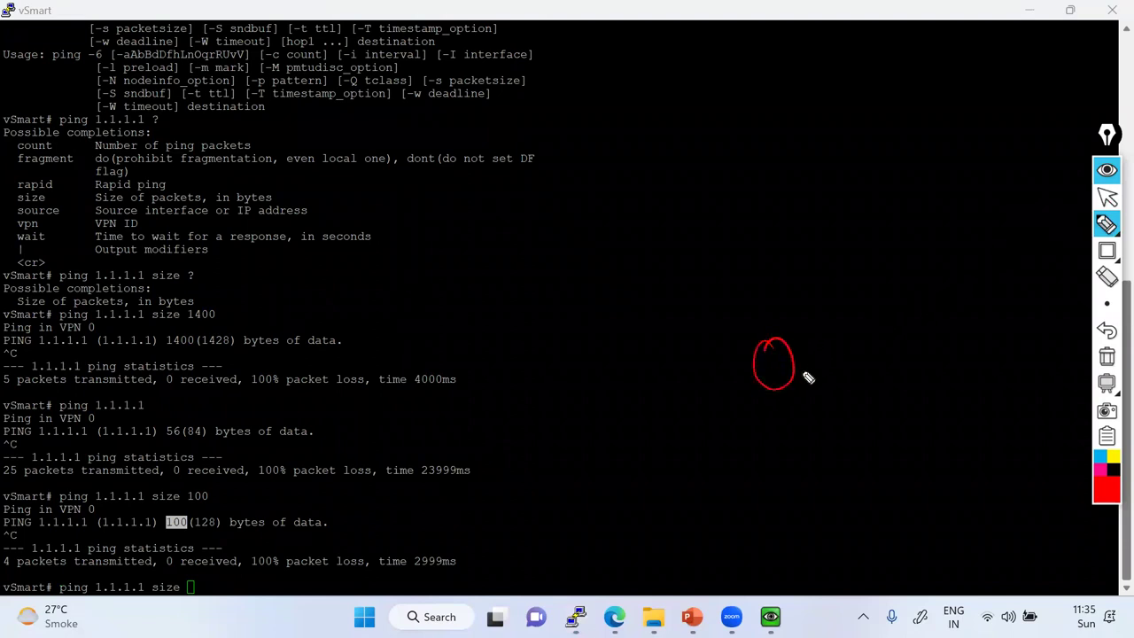
mouse_move(808, 403)
mouse_down()
mouse_move(804, 430)
mouse_move(839, 397)
mouse_move(859, 432)
mouse_move(888, 428)
mouse_up()
drag(906, 406, 856, 431)
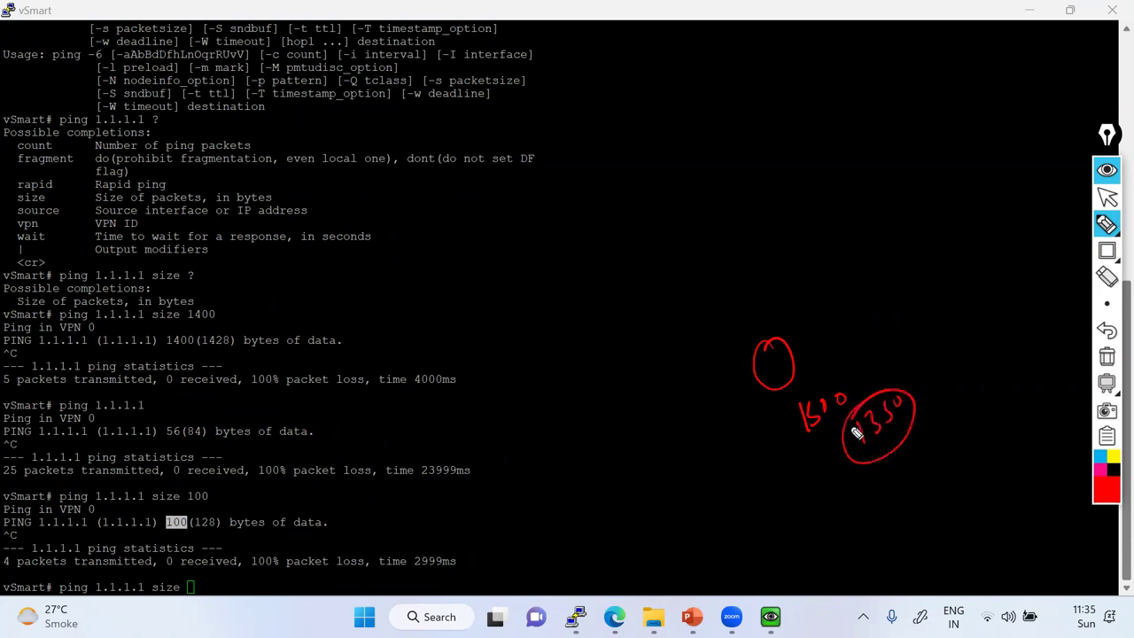
click(1108, 358)
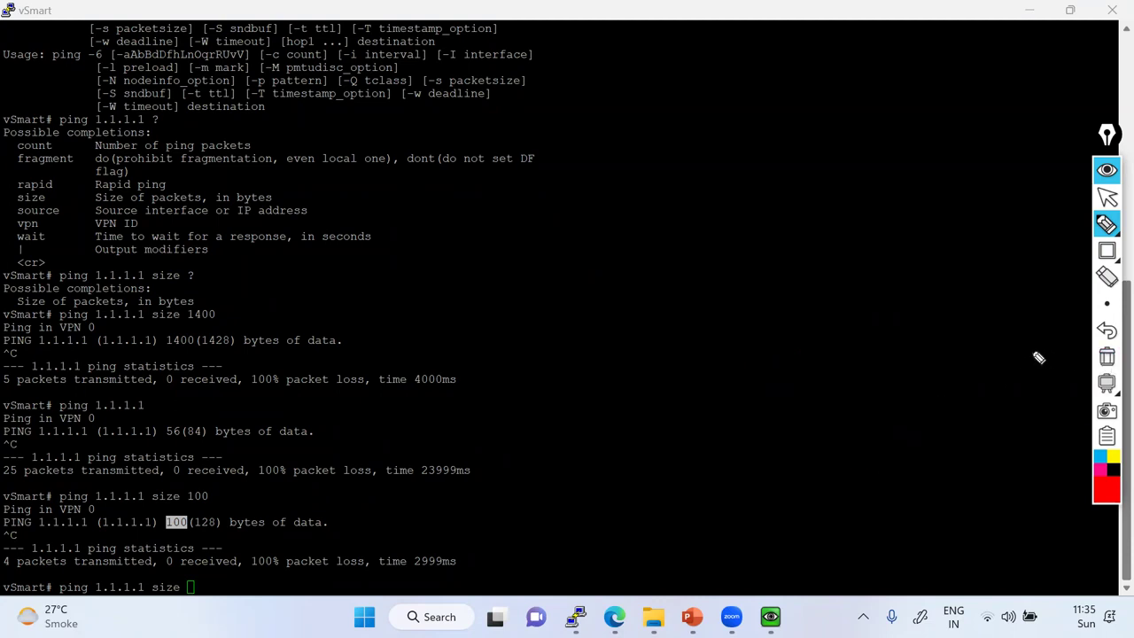
Draw a 'vm' circle linked to an 'ISP' circle, with notes and an emphasised link.
mouse_move(740, 409)
mouse_down()
mouse_move(727, 423)
mouse_move(732, 410)
mouse_move(784, 398)
mouse_move(910, 310)
mouse_move(894, 332)
mouse_up()
mouse_move(752, 413)
mouse_down()
mouse_move(770, 401)
mouse_move(809, 439)
mouse_move(819, 417)
mouse_move(940, 348)
mouse_move(840, 462)
mouse_move(903, 443)
mouse_move(902, 471)
mouse_move(927, 425)
mouse_up()
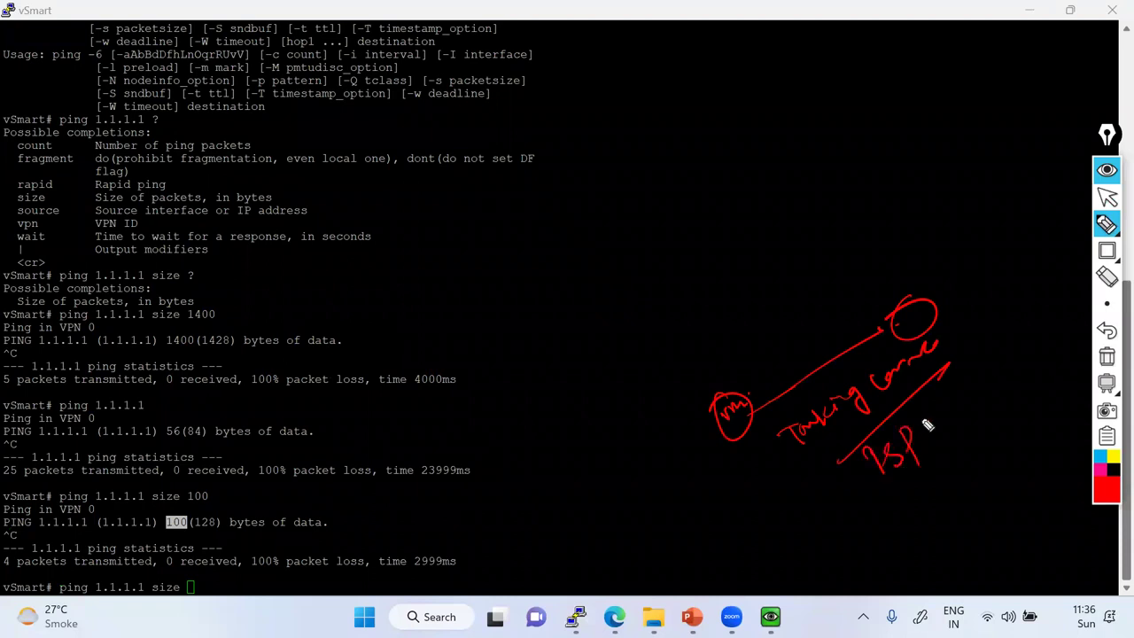
click(1107, 224)
drag(902, 312, 927, 330)
click(1107, 198)
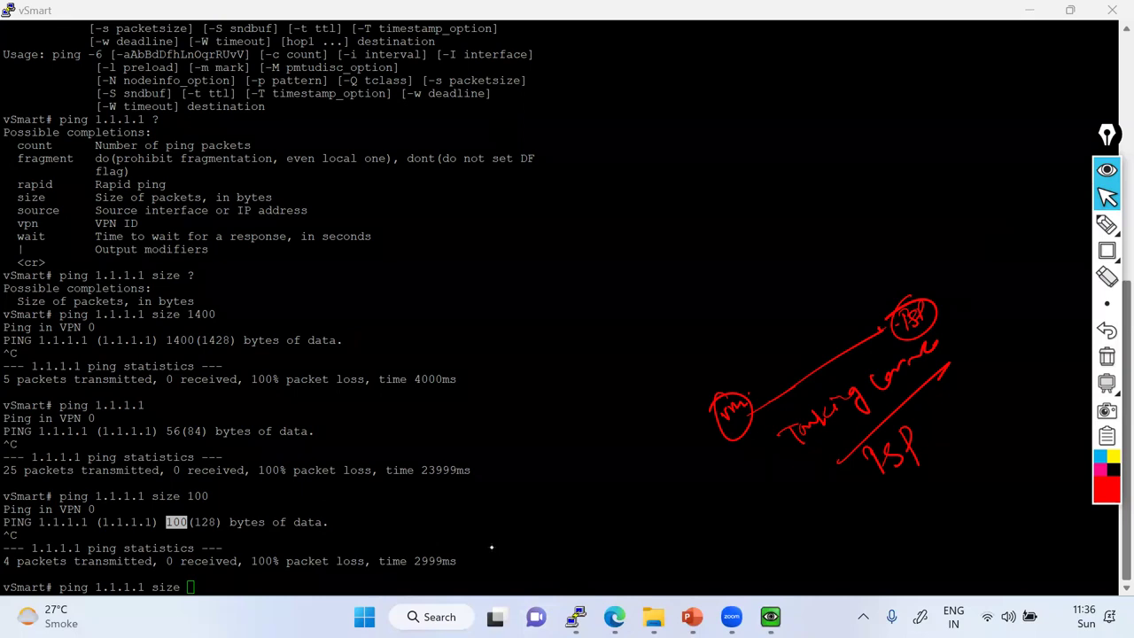
click(1107, 224)
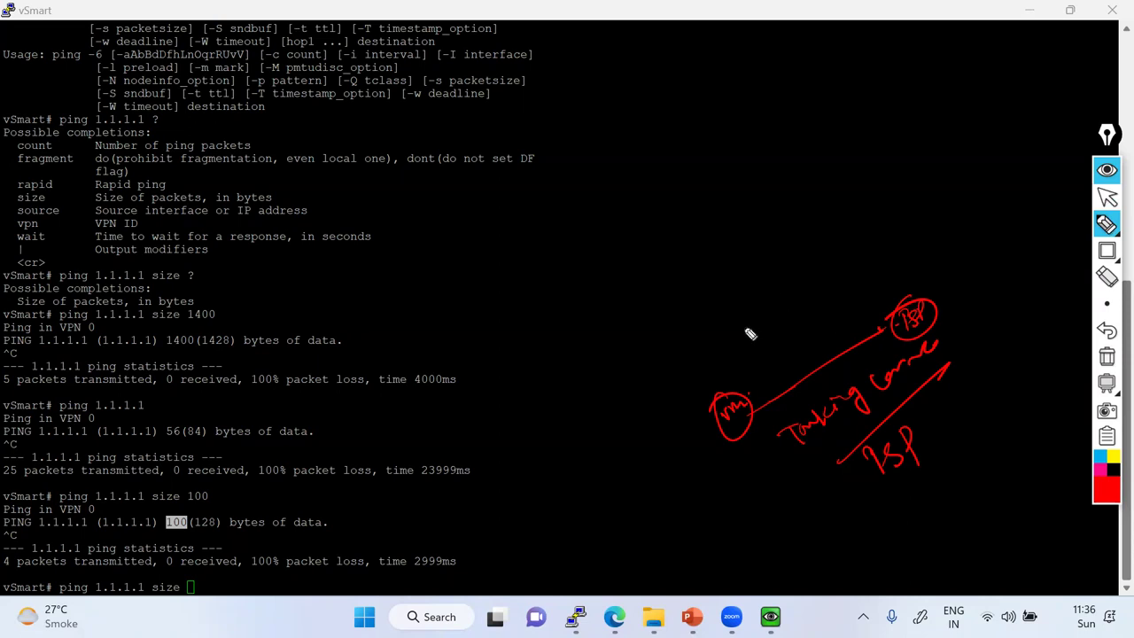
mouse_move(745, 335)
mouse_down()
mouse_move(747, 321)
mouse_move(772, 322)
mouse_move(782, 307)
mouse_up()
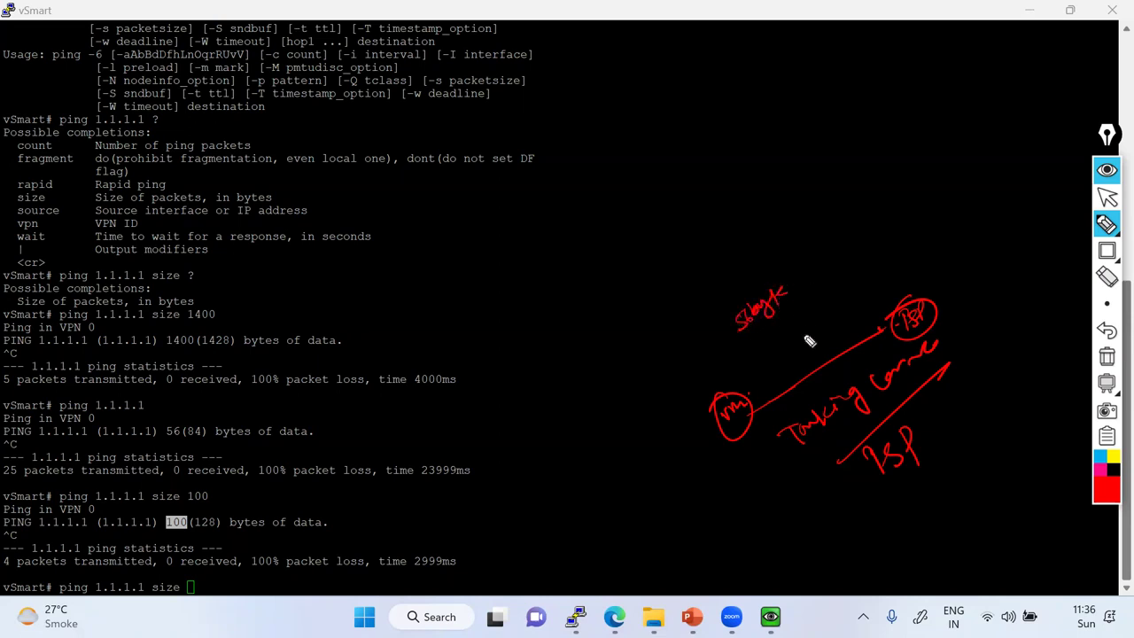
drag(753, 391, 874, 321)
mouse_move(778, 355)
mouse_down()
mouse_move(778, 342)
mouse_move(813, 331)
mouse_up()
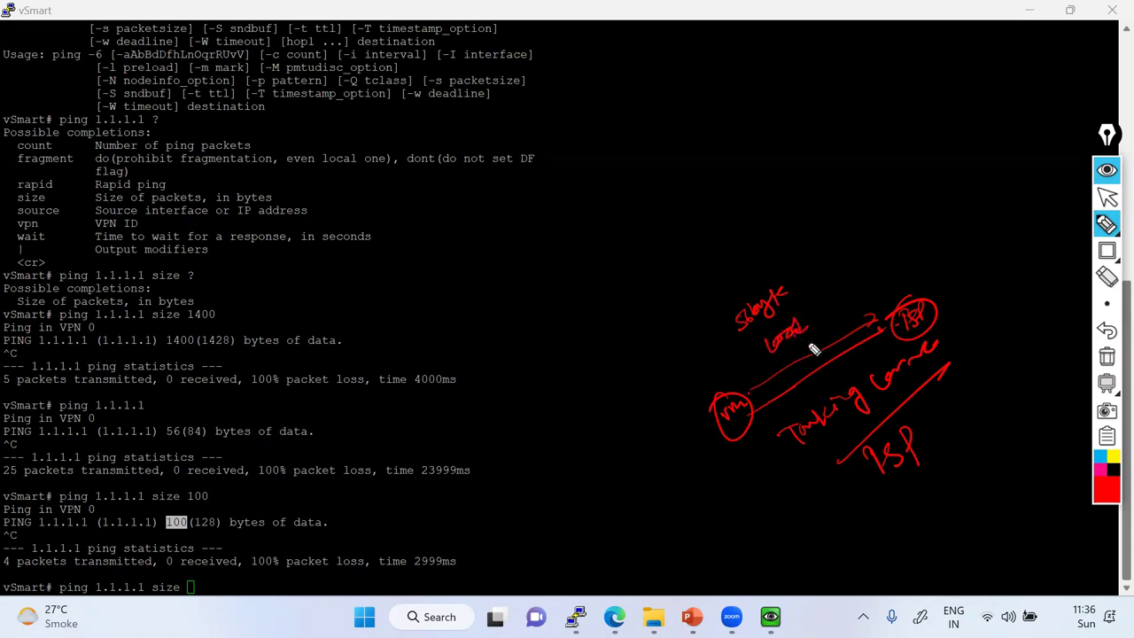
mouse_move(768, 386)
mouse_down()
mouse_move(871, 326)
mouse_move(767, 381)
mouse_move(856, 333)
mouse_move(833, 299)
mouse_move(856, 280)
mouse_move(839, 307)
mouse_move(877, 277)
mouse_up()
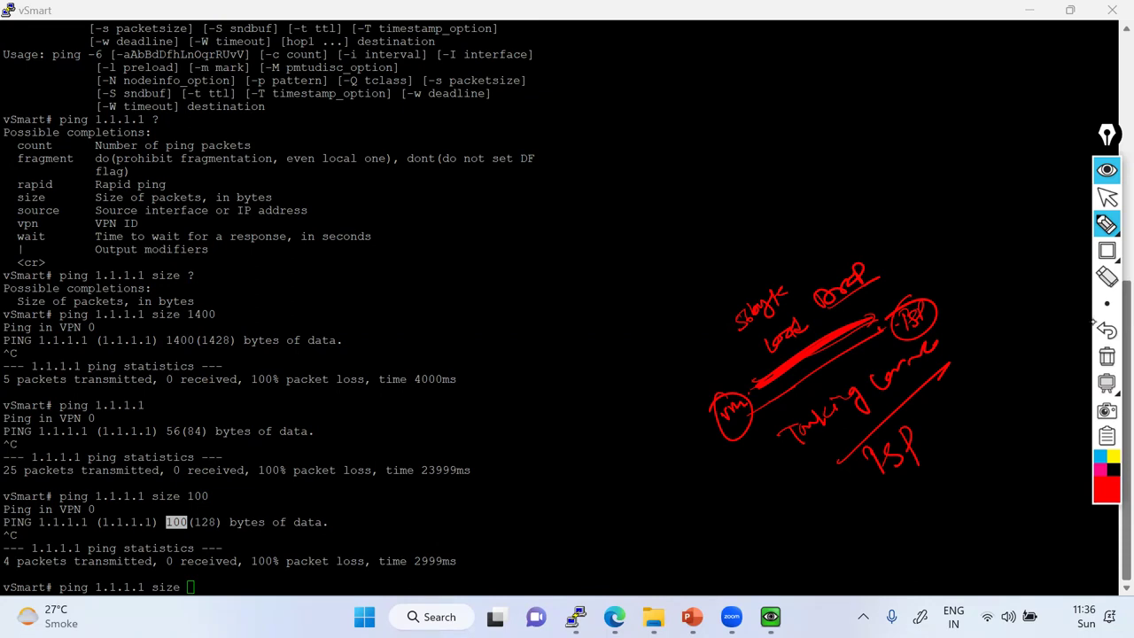
Add circled 1400, 1380 and 1420 notes, underline the 100(128) ping size, then clear everything.
mouse_move(730, 231)
mouse_down()
mouse_move(728, 257)
mouse_move(693, 276)
mouse_move(762, 218)
mouse_up()
drag(678, 252, 682, 266)
click(888, 208)
mouse_move(888, 205)
mouse_down()
mouse_move(944, 198)
mouse_move(916, 273)
mouse_move(947, 280)
mouse_move(991, 244)
mouse_move(894, 271)
mouse_up()
drag(804, 227, 932, 129)
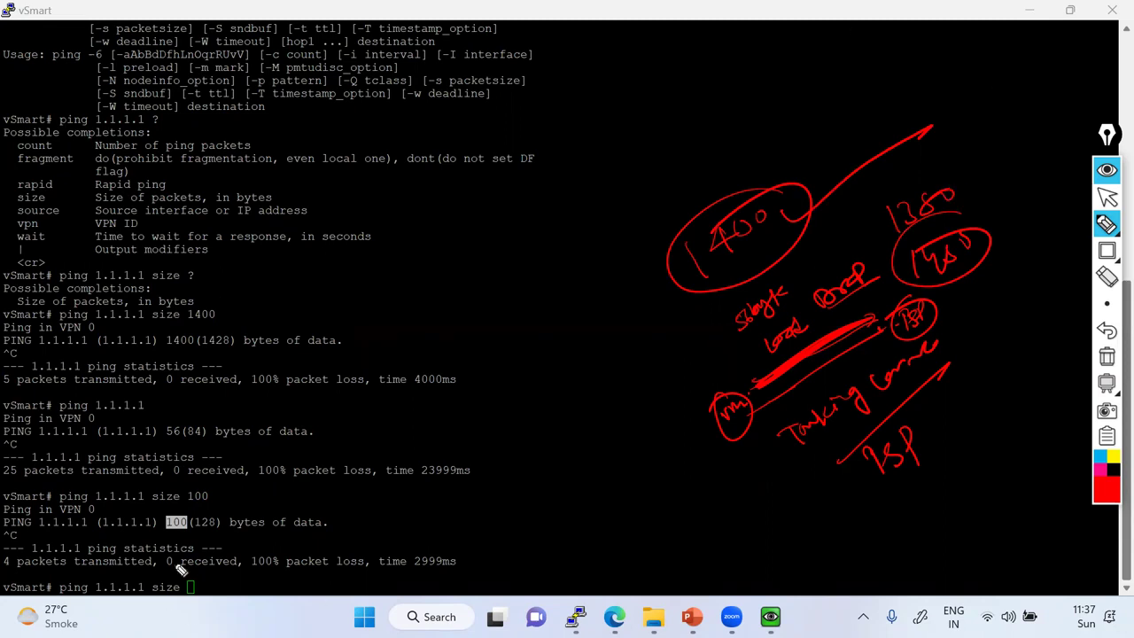
mouse_move(166, 532)
mouse_down()
mouse_move(210, 533)
mouse_move(193, 511)
mouse_move(152, 521)
mouse_move(163, 534)
mouse_up()
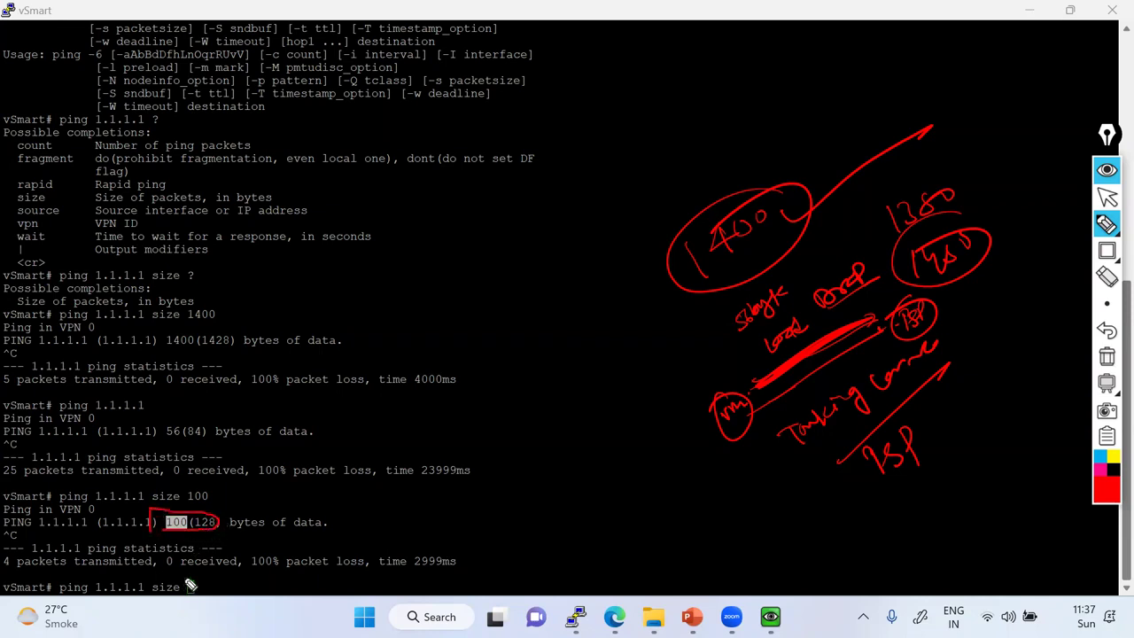
click(1107, 355)
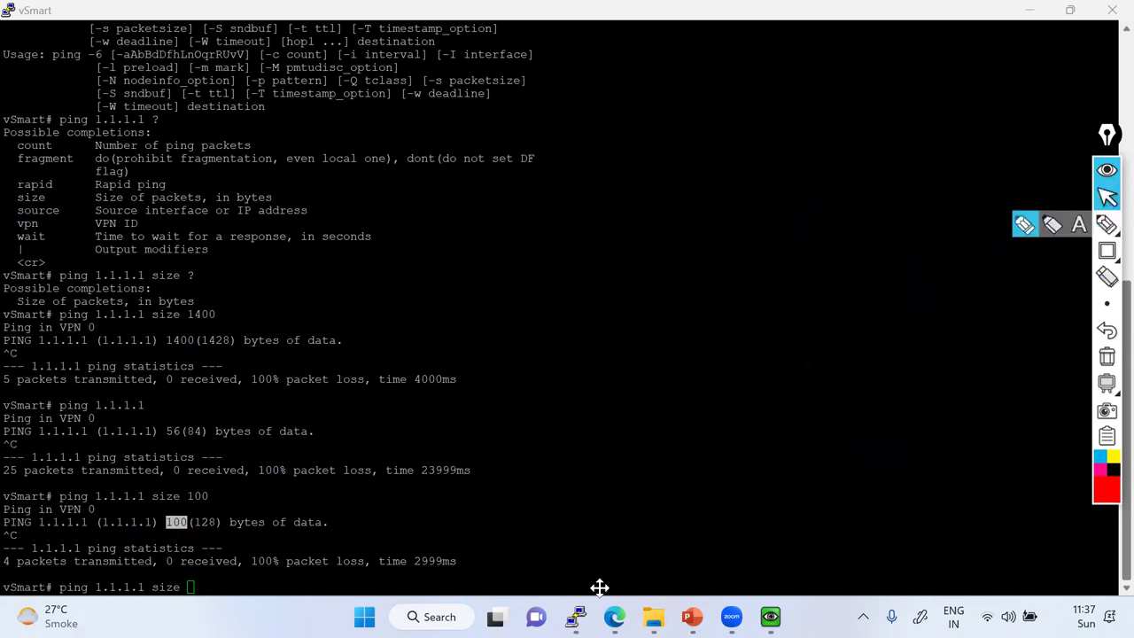
Open the INET router console, enter privileged mode, and ping 1.1.1.1.
click(614, 617)
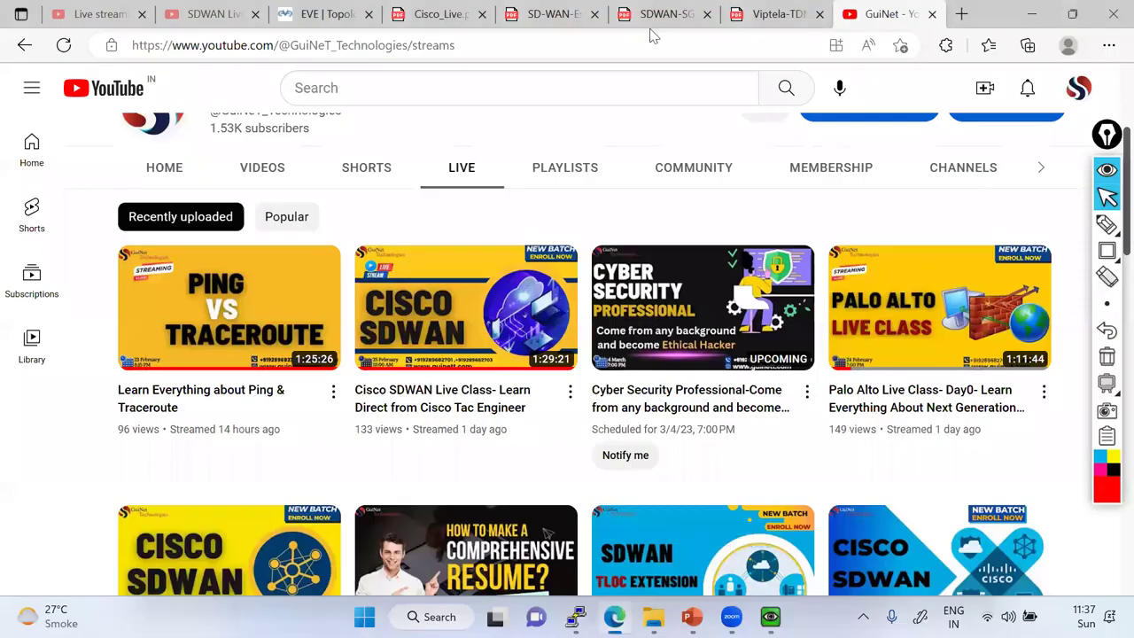
click(298, 21)
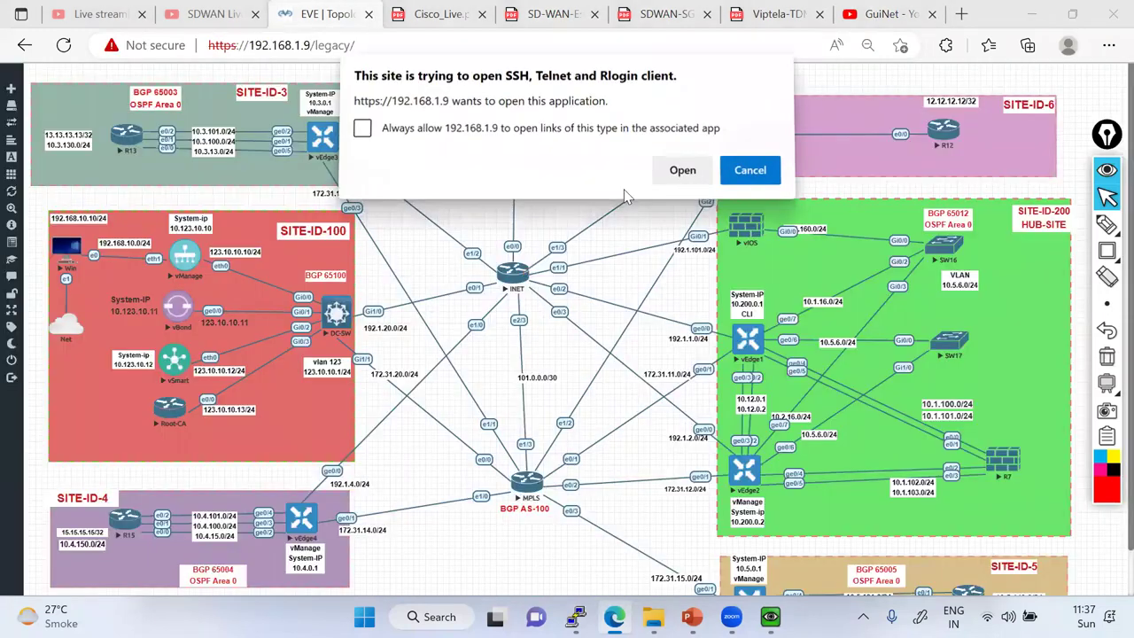
click(683, 170)
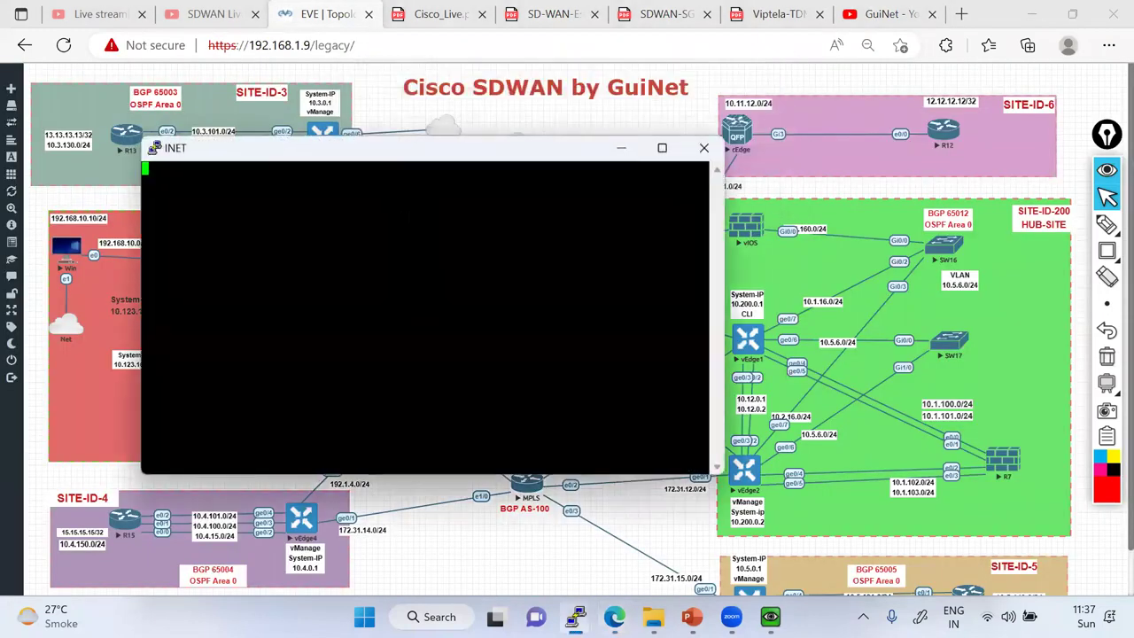
key(Return)
key(Return)
key(Return)
key(Return)
key(Return)
key(Return)
text(en)
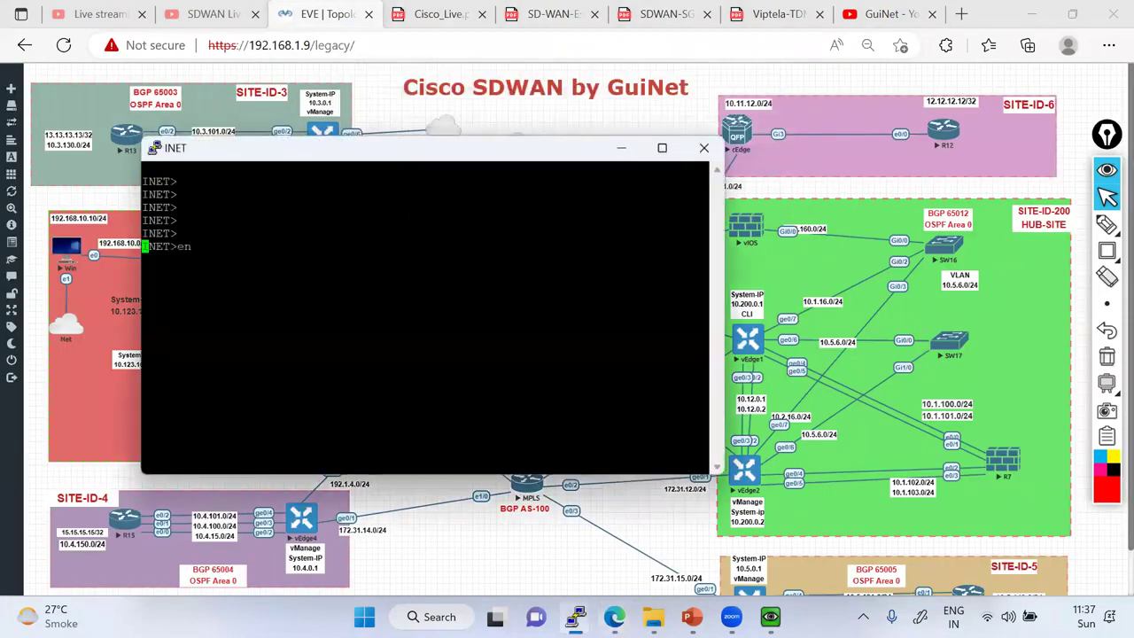
key(Return)
key(Return)
text(ping 1.1.1.1)
key(Return)
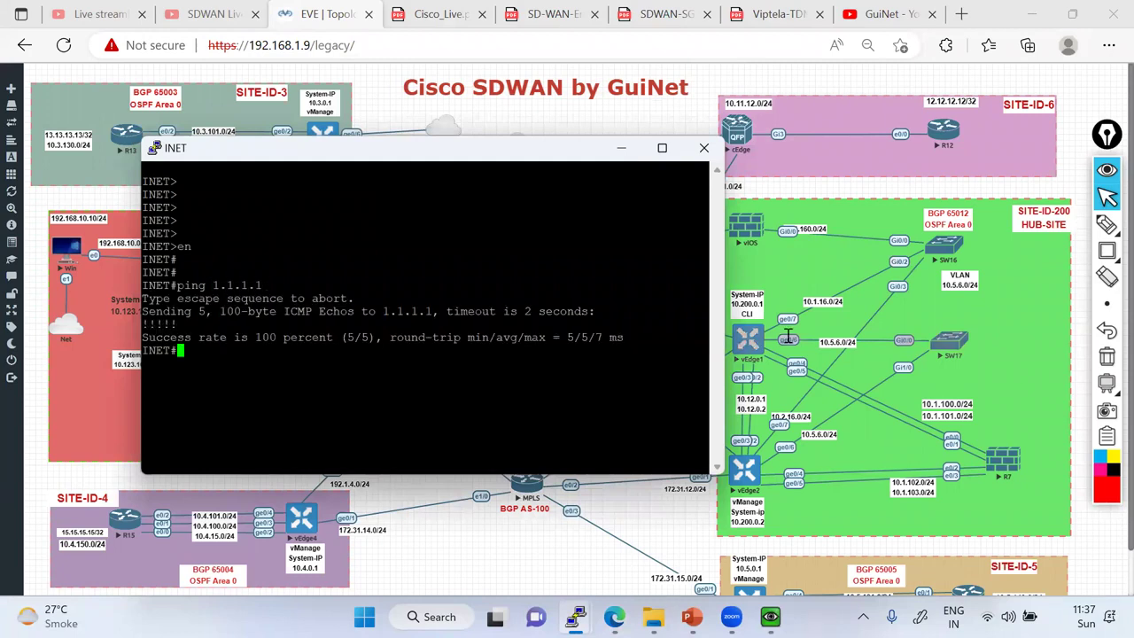
Begin an extended ping to 1.1.1.1 with default protocol and 100-byte size, then return to the topology.
drag(720, 339, 816, 339)
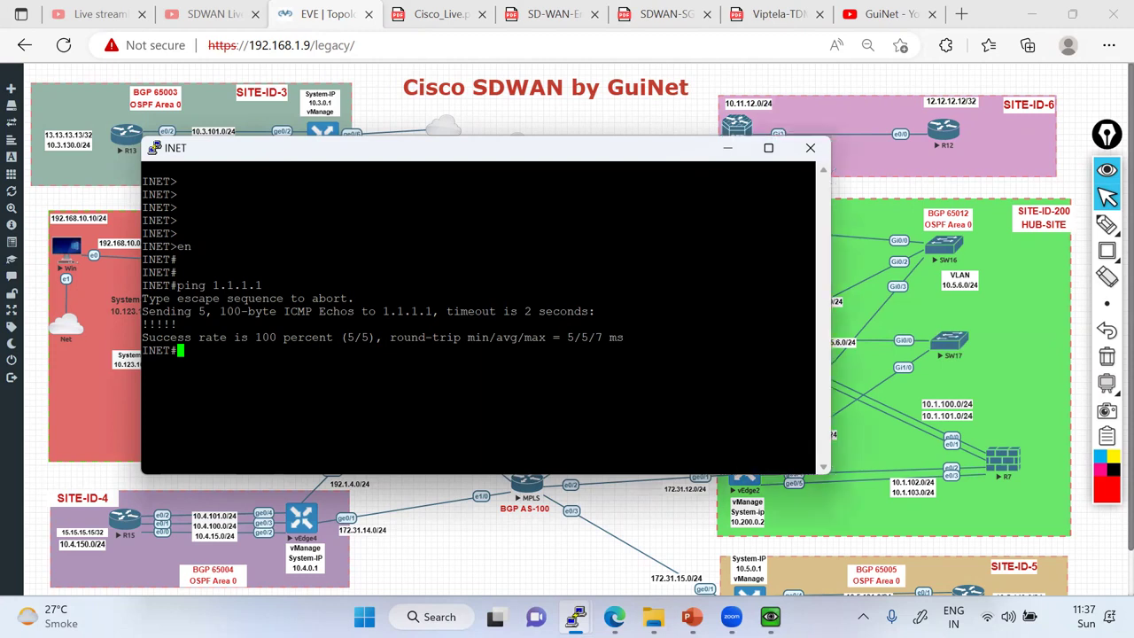
text(ping)
key(Return)
key(Return)
text(1.1.1.1)
key(Return)
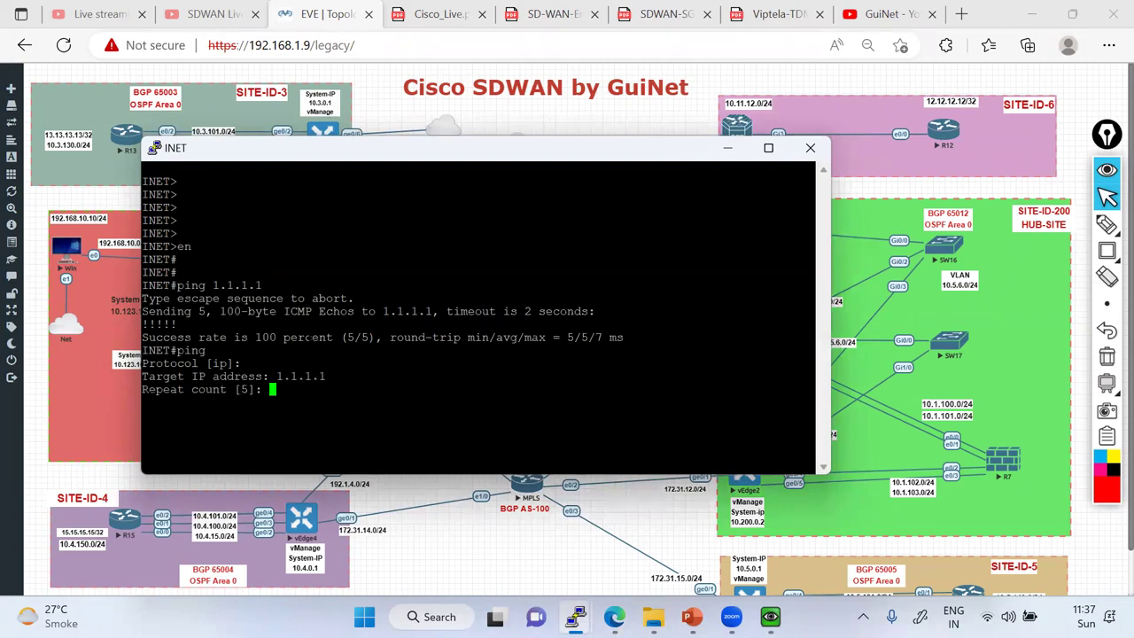
key(Return)
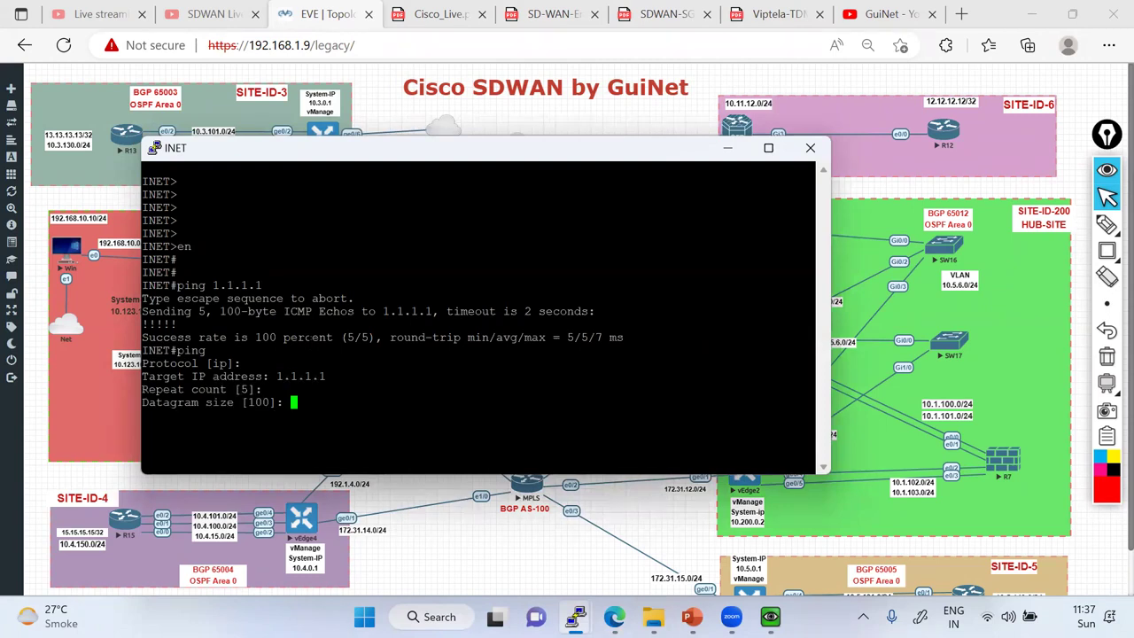
double_click(255, 403)
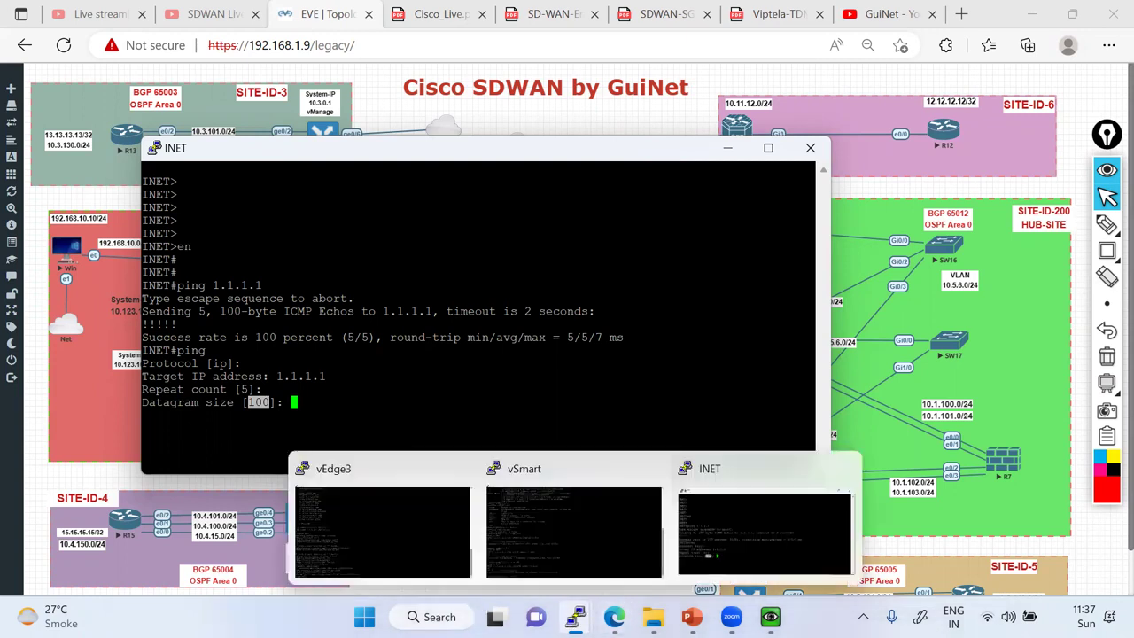
click(614, 616)
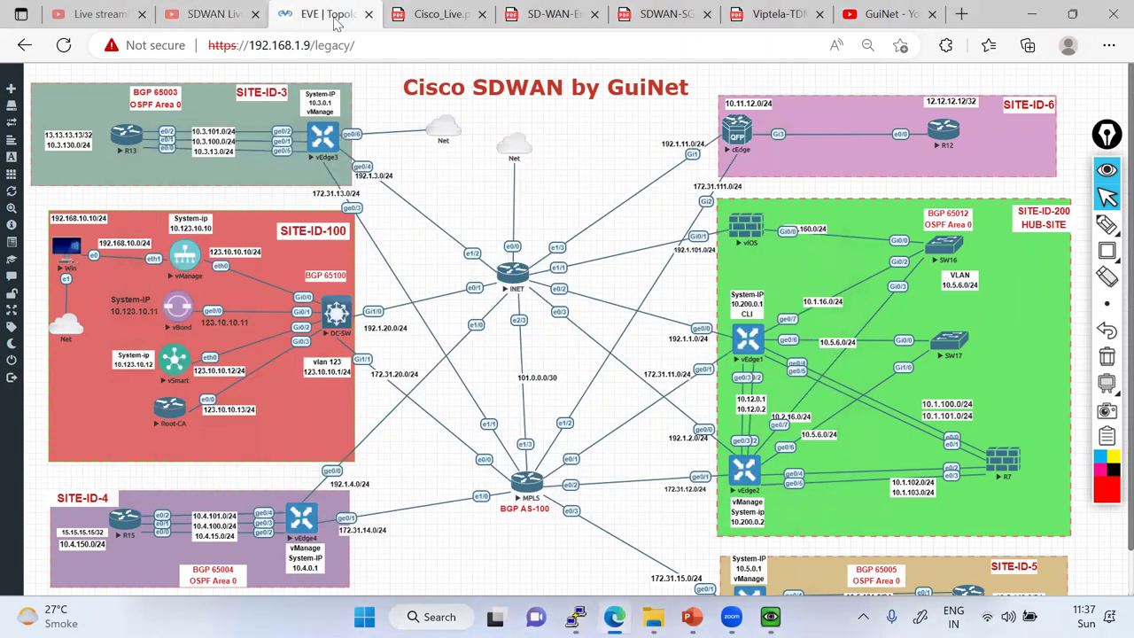
Open the vManage node's console and log in as admin.
click(184, 257)
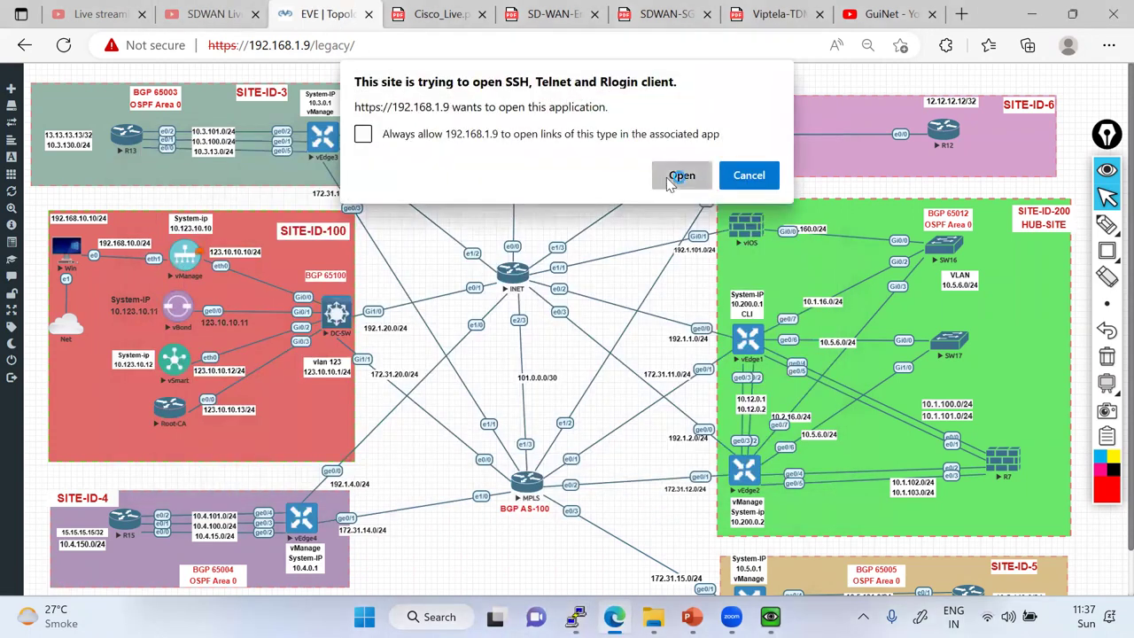
click(679, 175)
drag(257, 25, 455, 91)
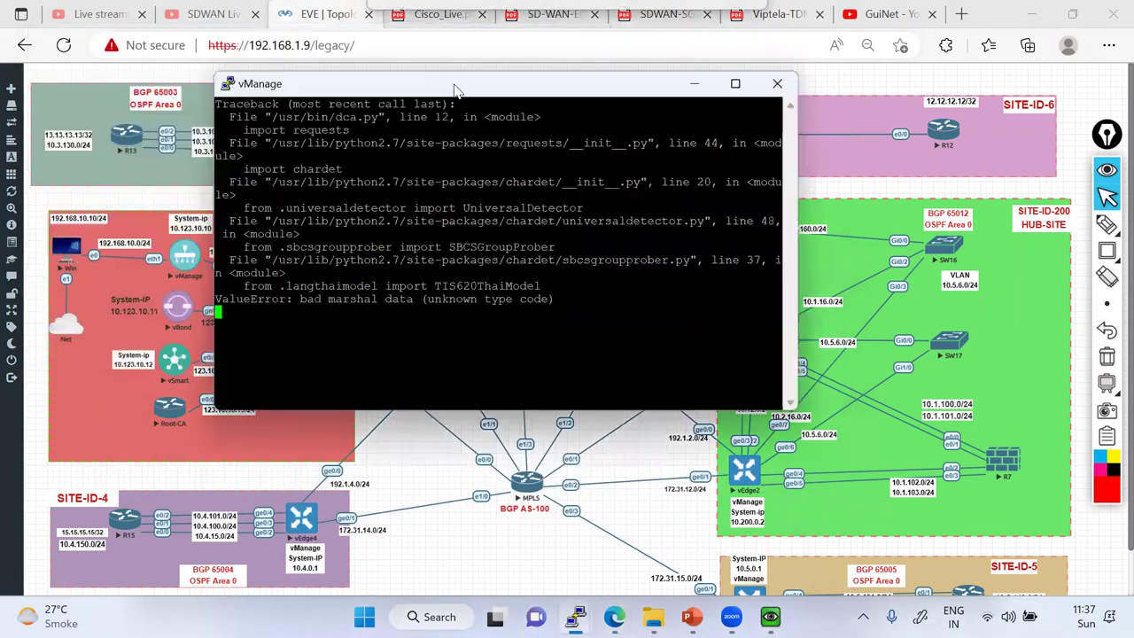
key(Return)
key(Return)
text(admin)
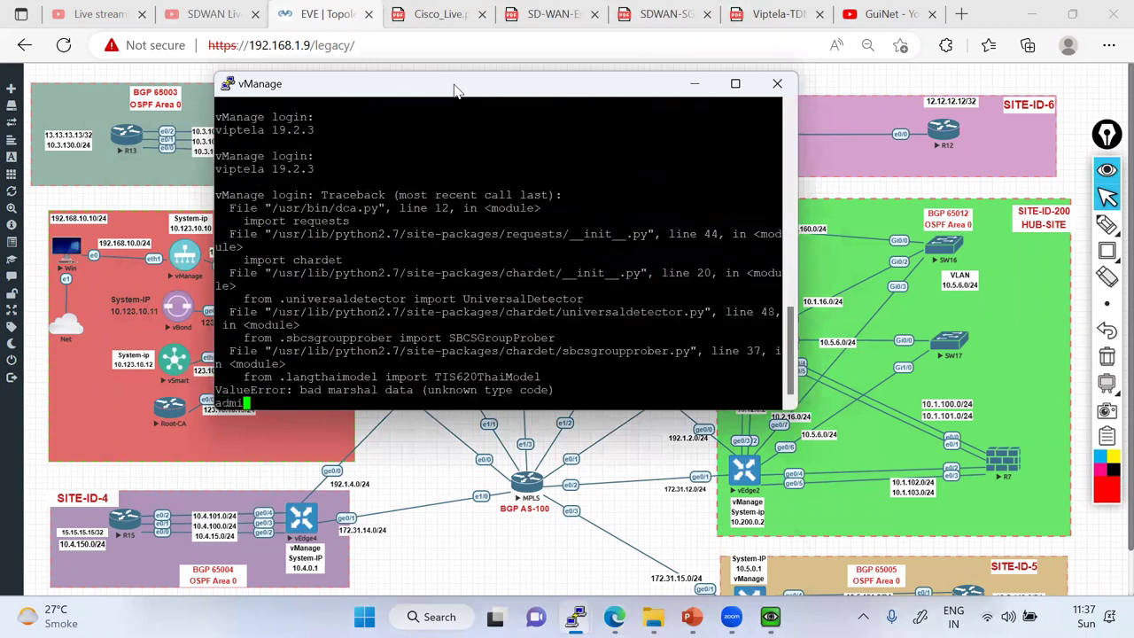
key(Return)
key(ctrl+c)
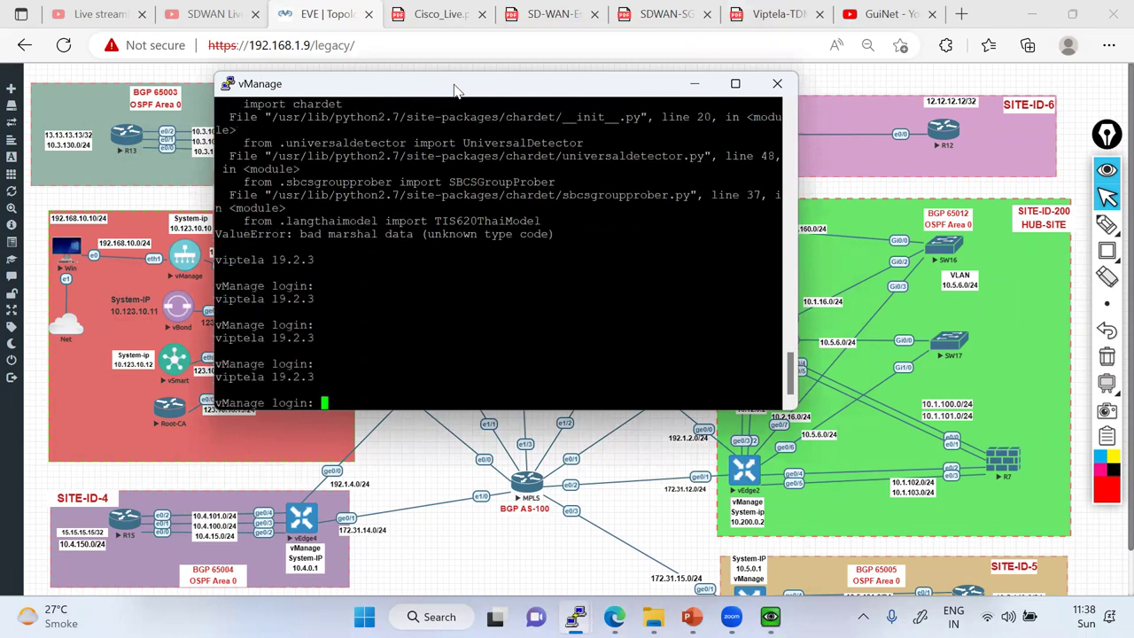
text(d)
key(Return)
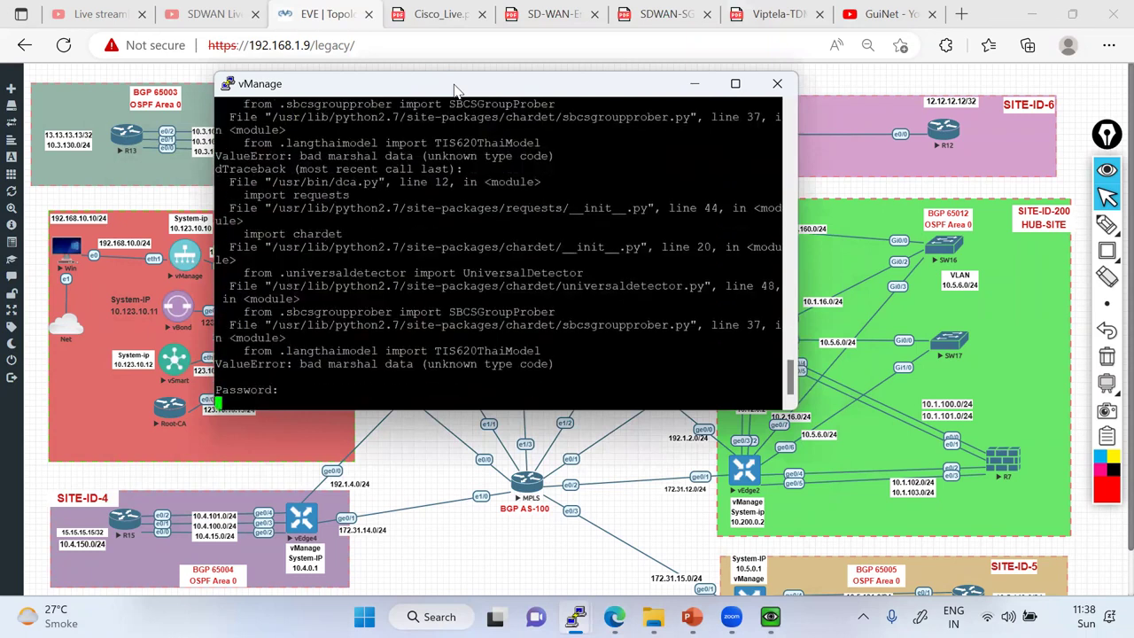
text(admin)
key(Return)
text(admin)
key(Return)
key(Return)
key(Return)
key(Return)
key(Return)
key(Return)
key(Return)
key(Return)
key(Return)
key(Return)
key(Return)
key(Return)
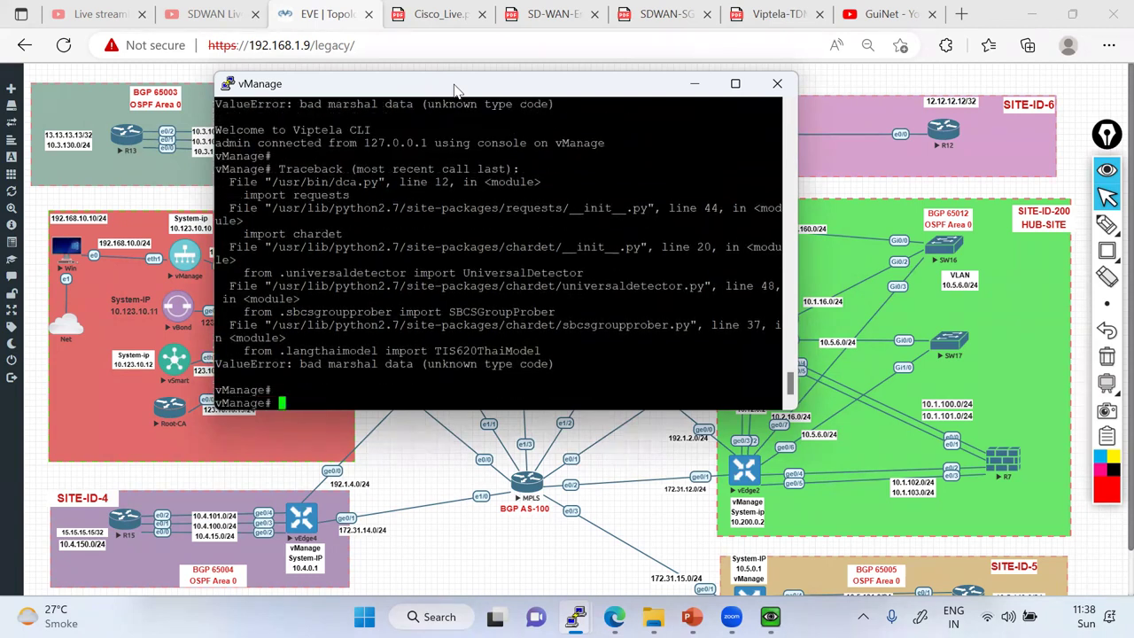
Ping 1.1.1.1 from vManage, stop it, and close the console session.
key(Return)
key(Return)
key(Return)
key(Return)
key(Return)
key(Return)
key(Return)
key(Return)
key(Return)
key(Return)
key(Return)
key(Return)
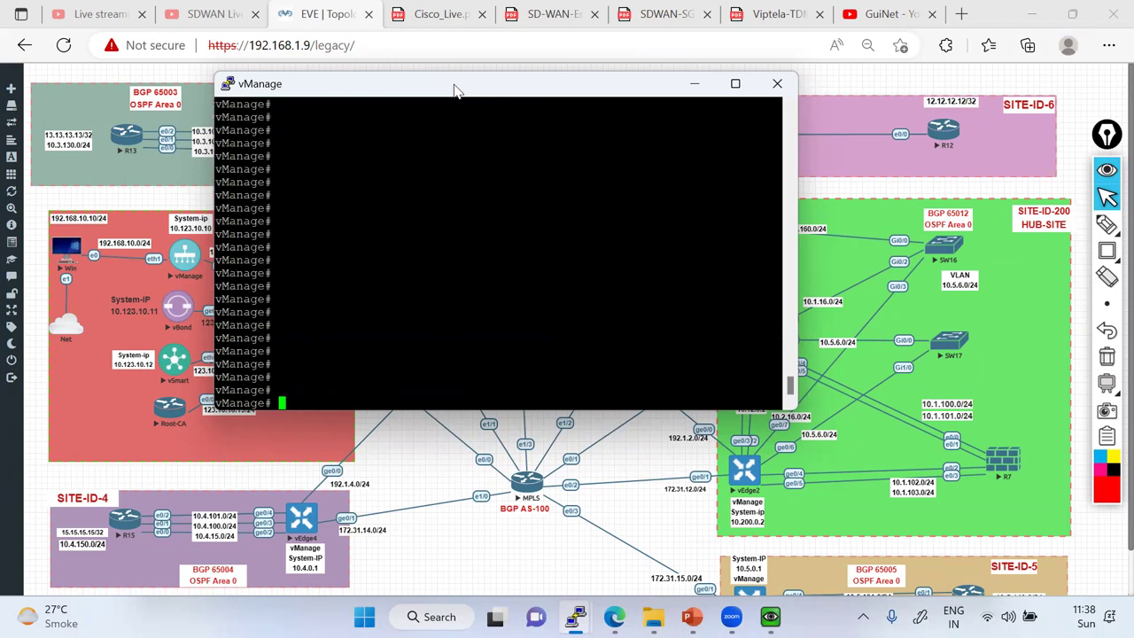
text(ping 1.1.1.)
key(Return)
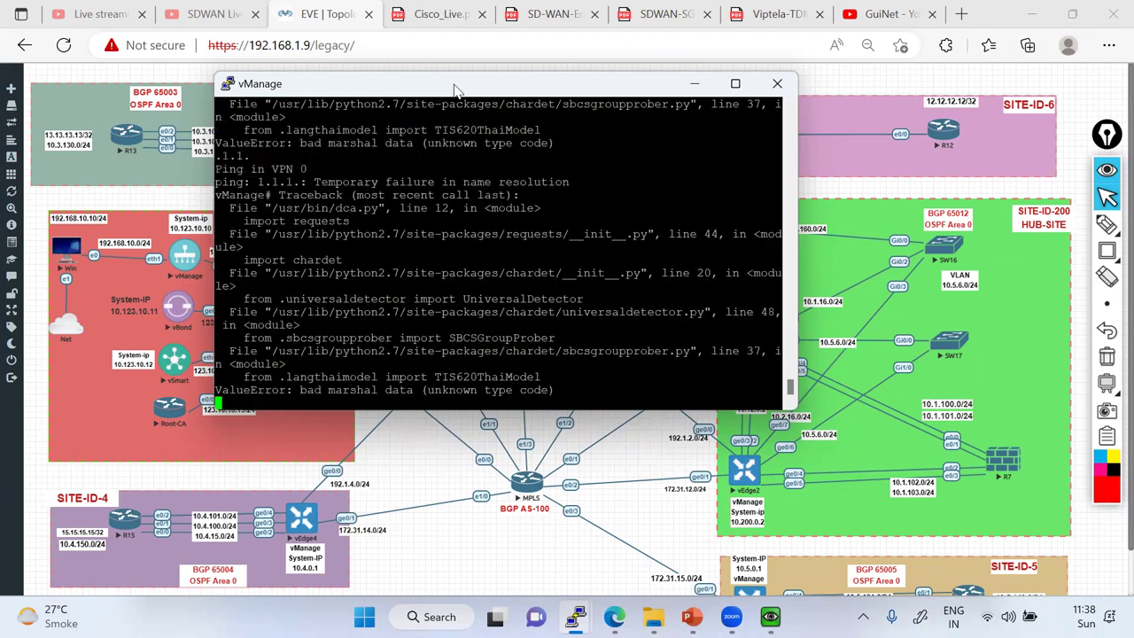
key(Return)
key(Return)
text(pi)
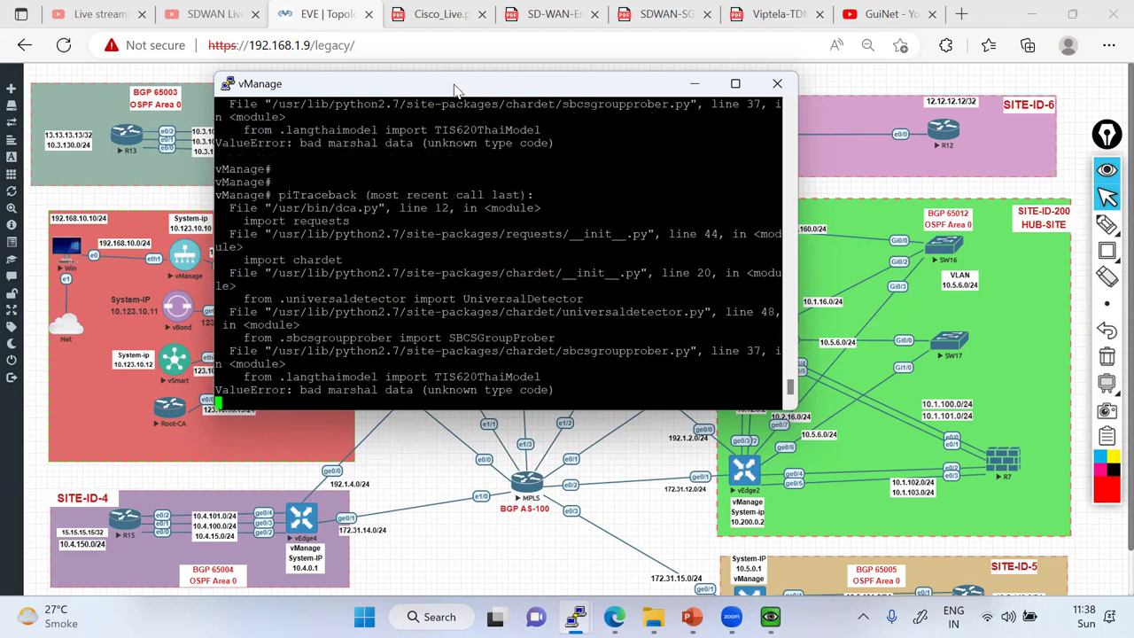
text(ng 1.1.1.1)
key(Return)
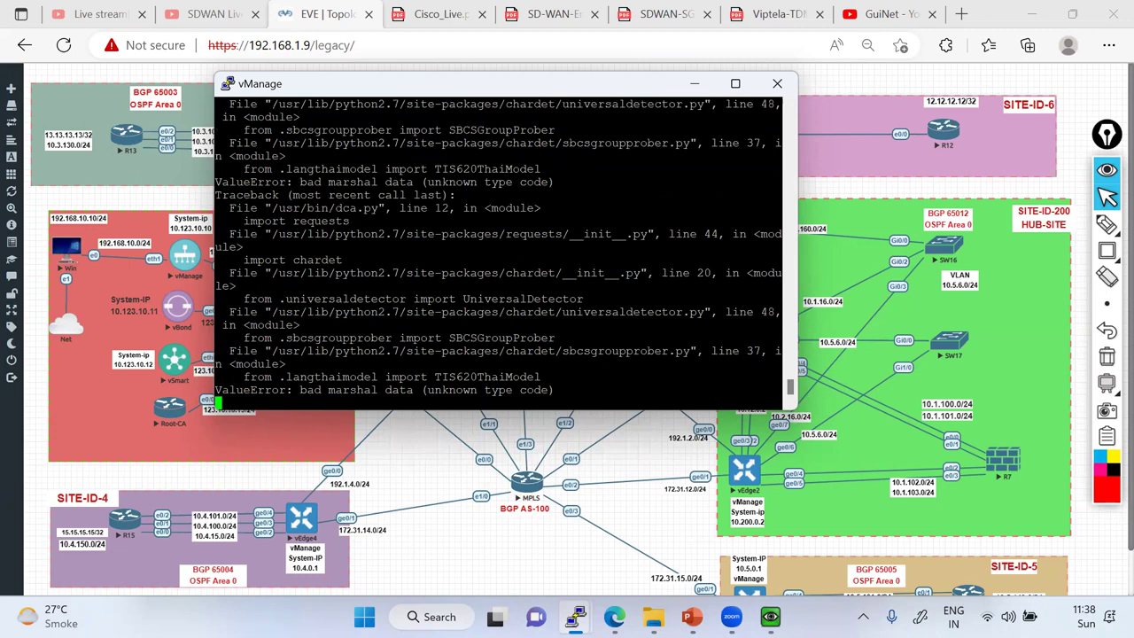
key(ctrl+c)
click(777, 84)
click(589, 372)
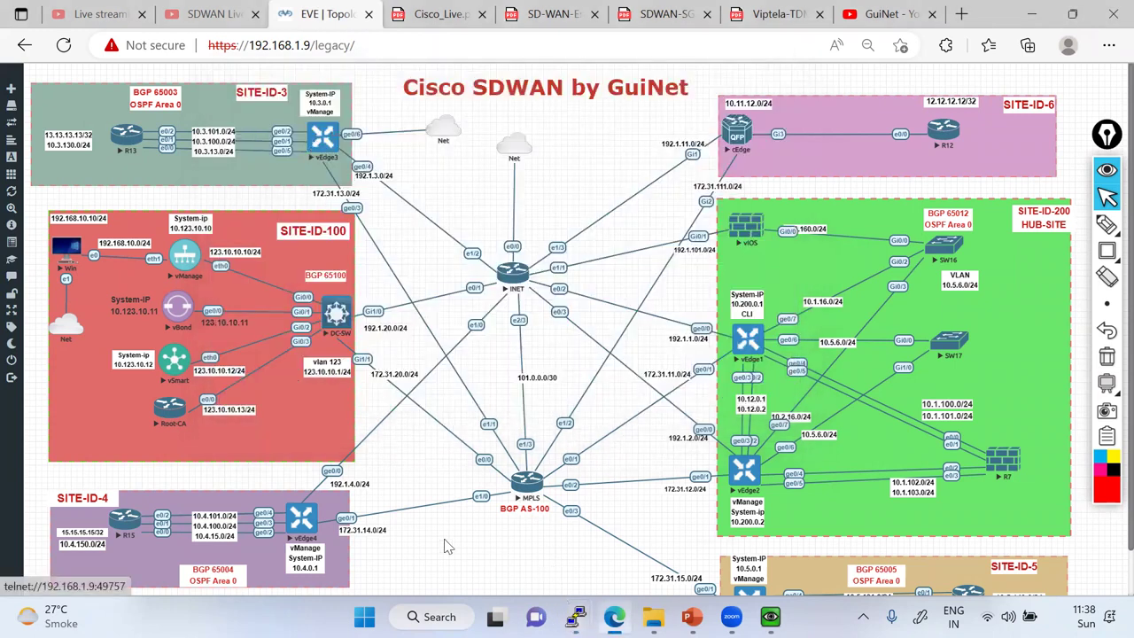
Ping 1.1.1.1 from vEdge3 and stop it after 2 of 4 replies, then return to the topology.
key(alt+Tab)
key(Return)
key(Return)
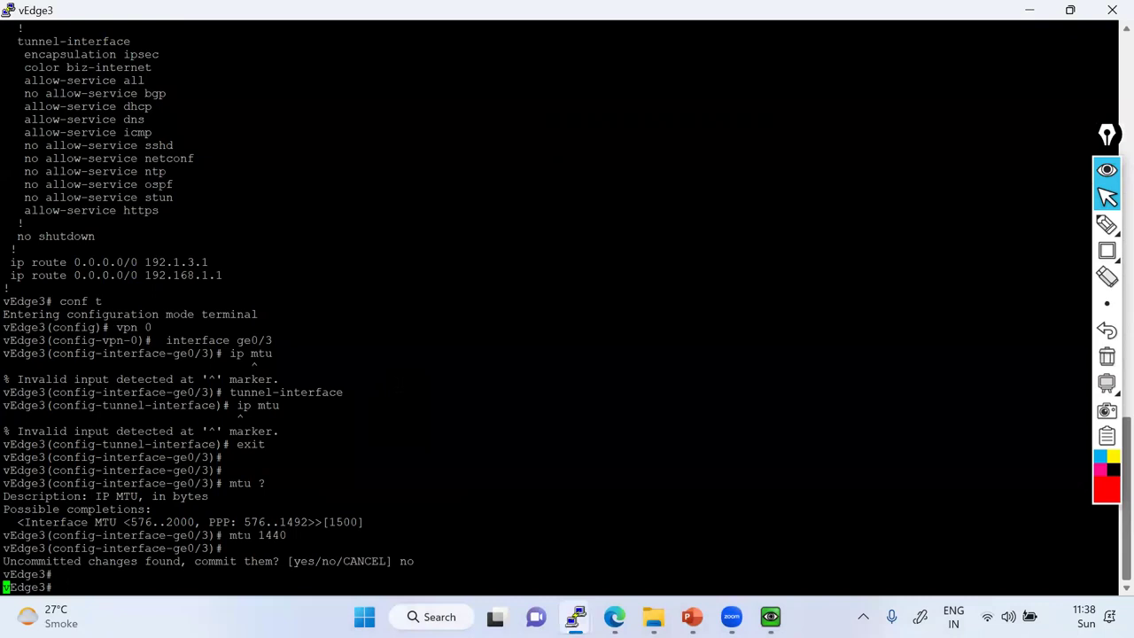
text(pin)
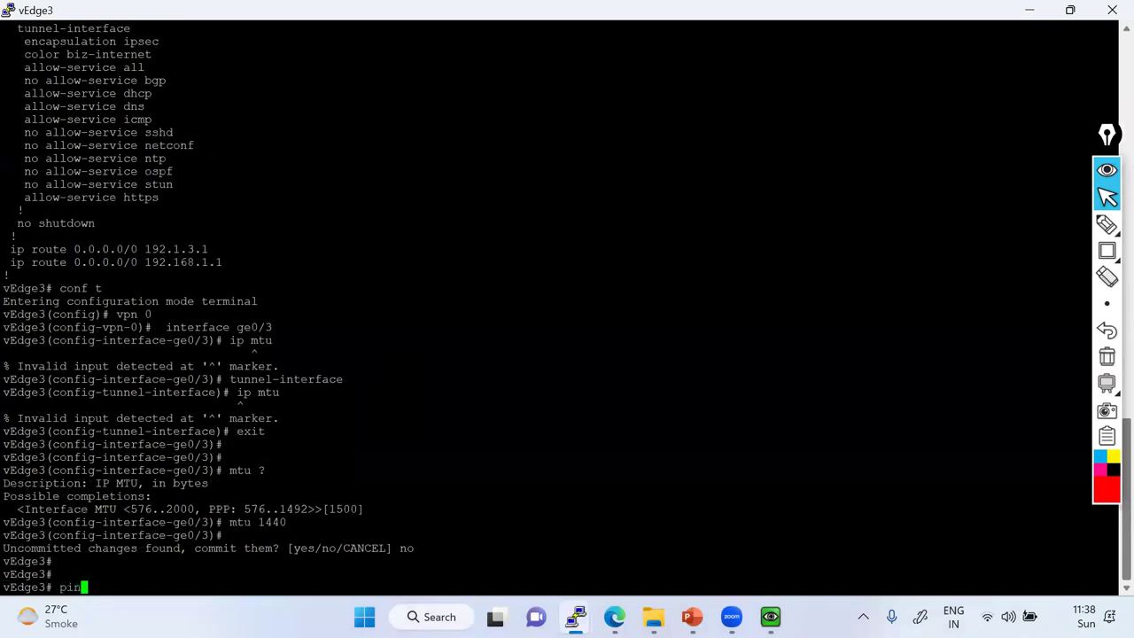
text(g 1.1.1.1)
key(Return)
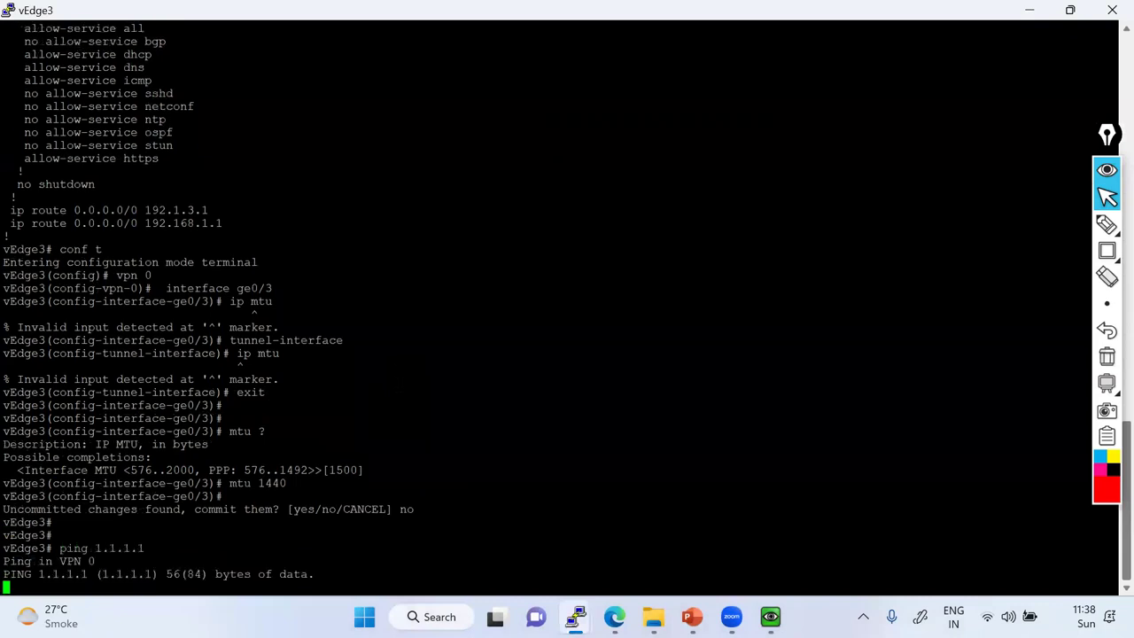
drag(182, 561, 152, 561)
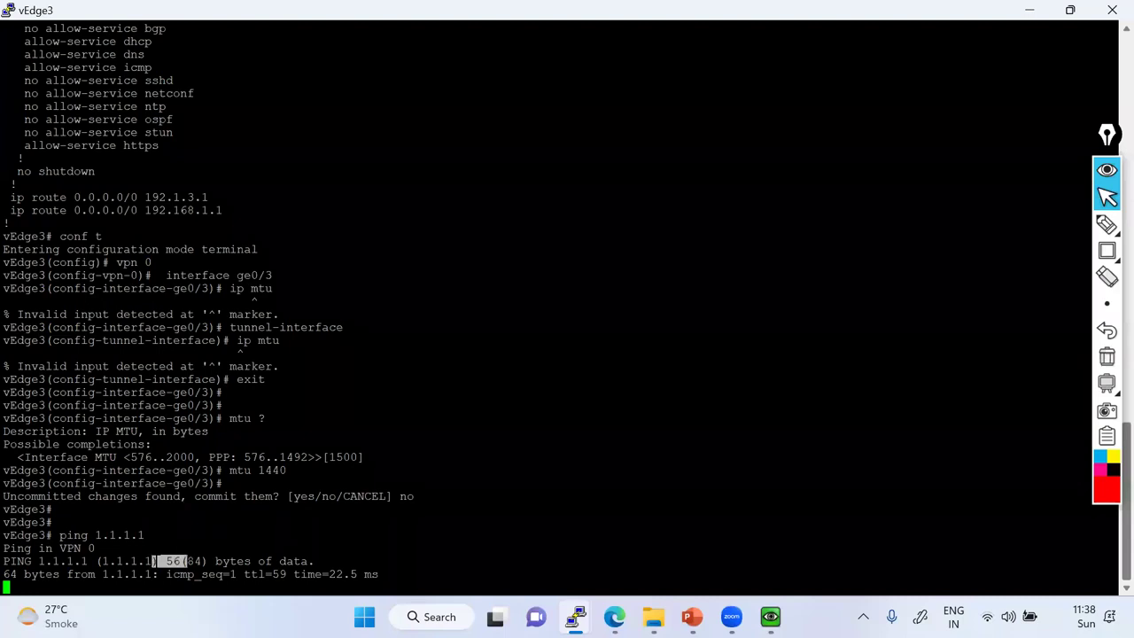
key(ctrl+c)
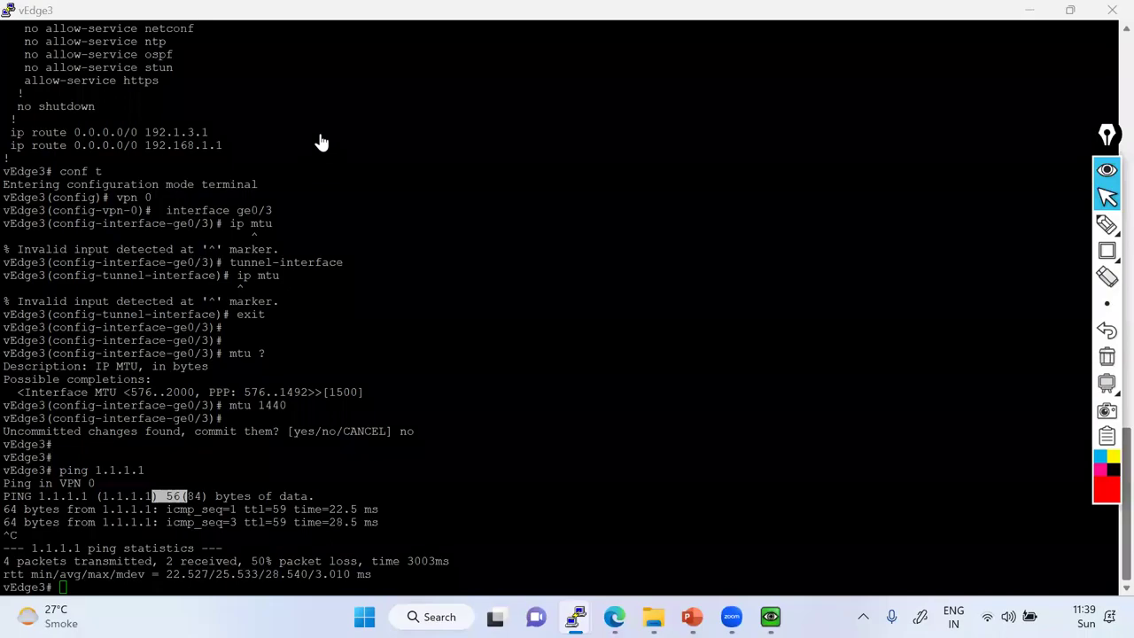
key(alt+Tab)
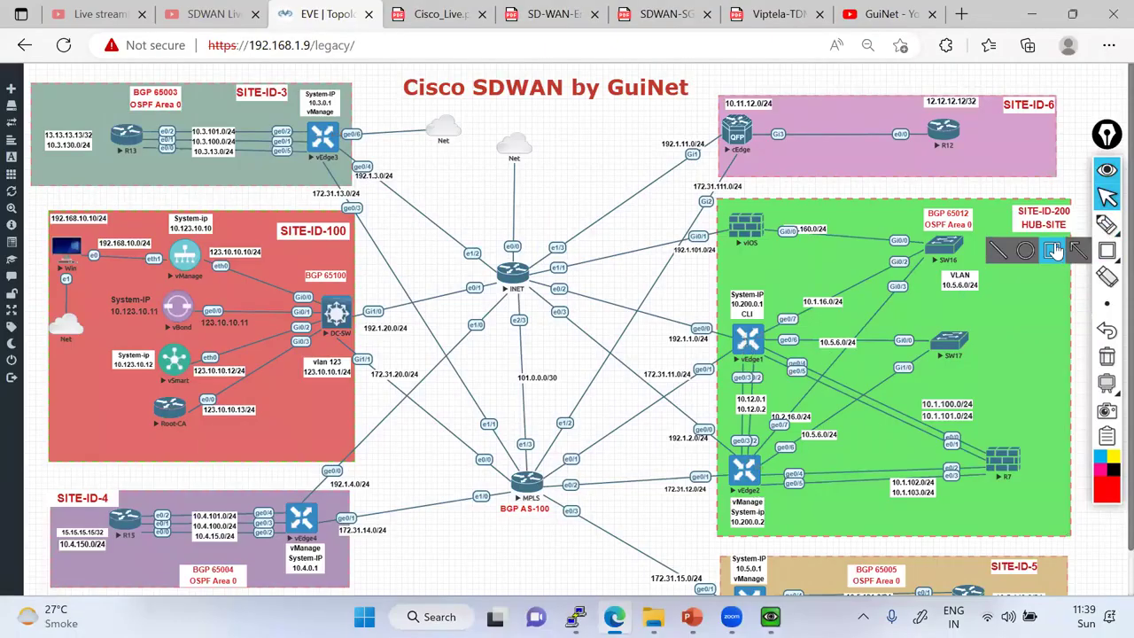
Draw red boxes around vEdge1, vEdge2 and vEdge3, then erase them.
click(735, 332)
drag(728, 323, 774, 363)
drag(725, 444, 774, 501)
drag(302, 118, 349, 171)
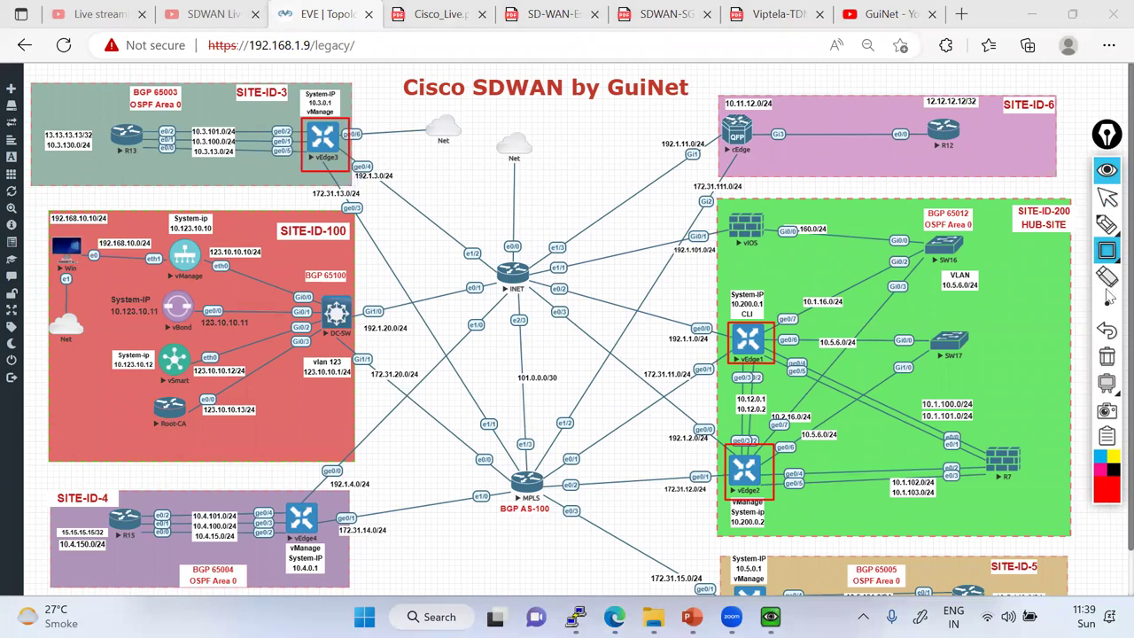
click(1107, 357)
Box vEdge3's ge0/3 link on 172.31.13.0/24 and trace R13's links to vEdge3 in red.
mouse_move(323, 186)
mouse_down()
mouse_move(372, 232)
mouse_move(363, 216)
mouse_up()
mouse_move(372, 172)
mouse_down()
mouse_move(431, 227)
mouse_move(420, 211)
mouse_up()
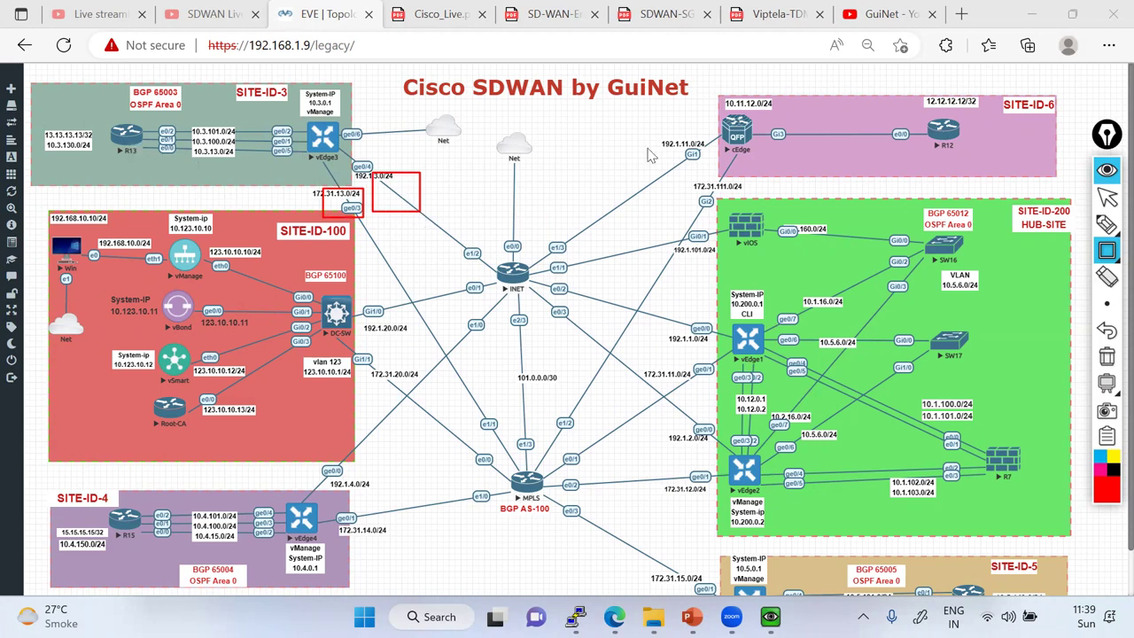
click(1106, 223)
mouse_move(158, 141)
mouse_down()
mouse_move(299, 147)
mouse_move(341, 199)
mouse_move(170, 135)
mouse_move(376, 173)
mouse_up()
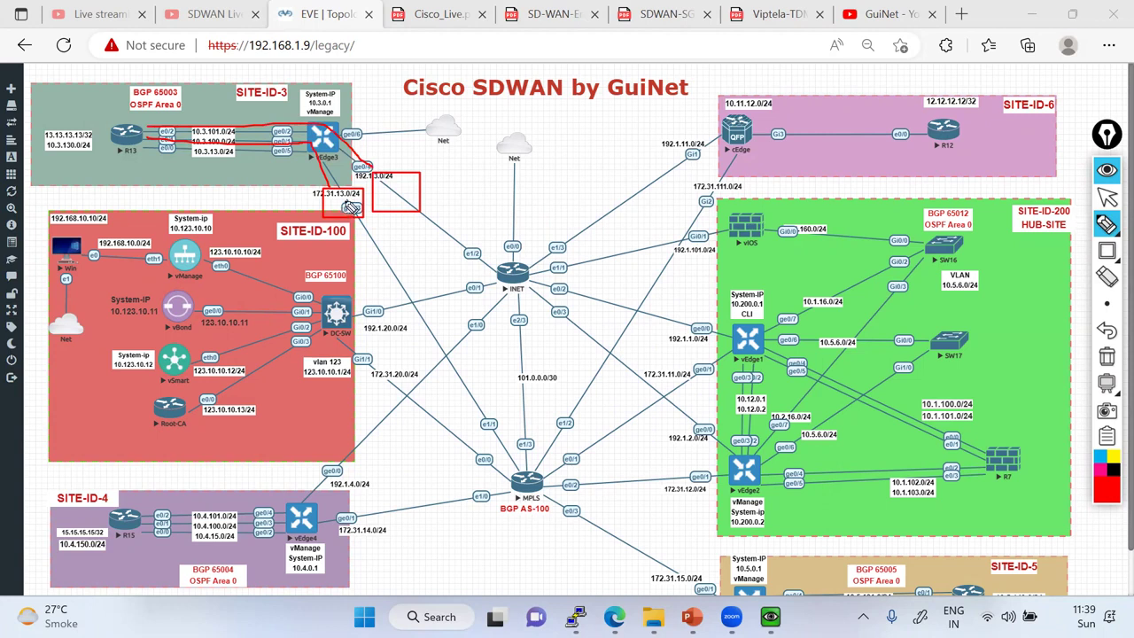
click(1107, 199)
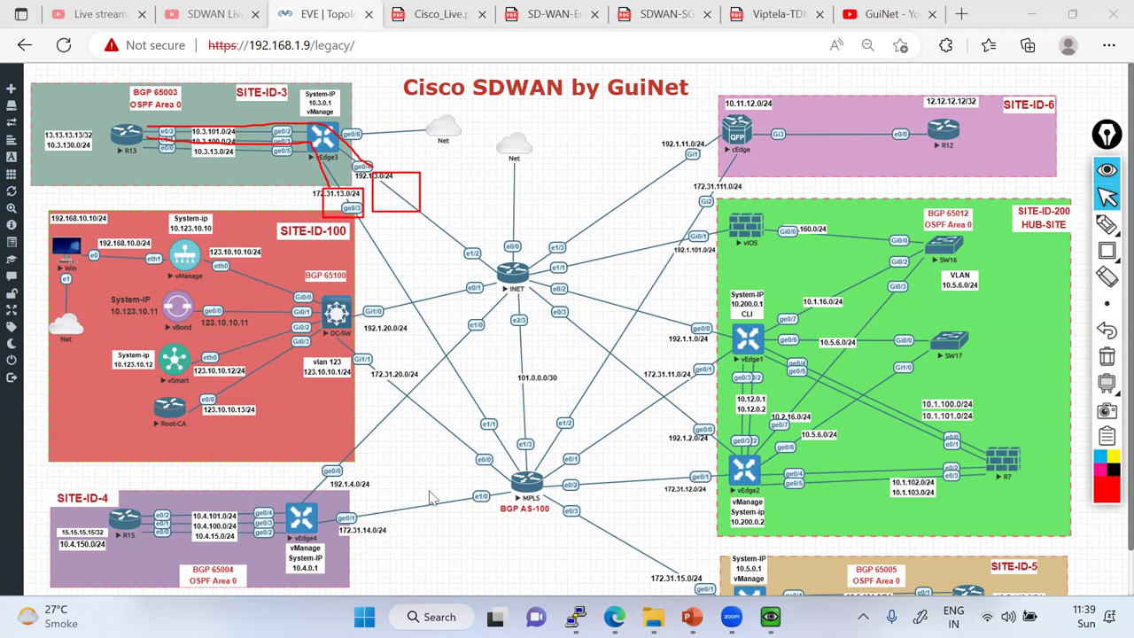
Beside vEdge3's ping statistics, handwrite 'Not Config Loadbalancing' and 'By Load balancing' notes.
key(alt+Tab)
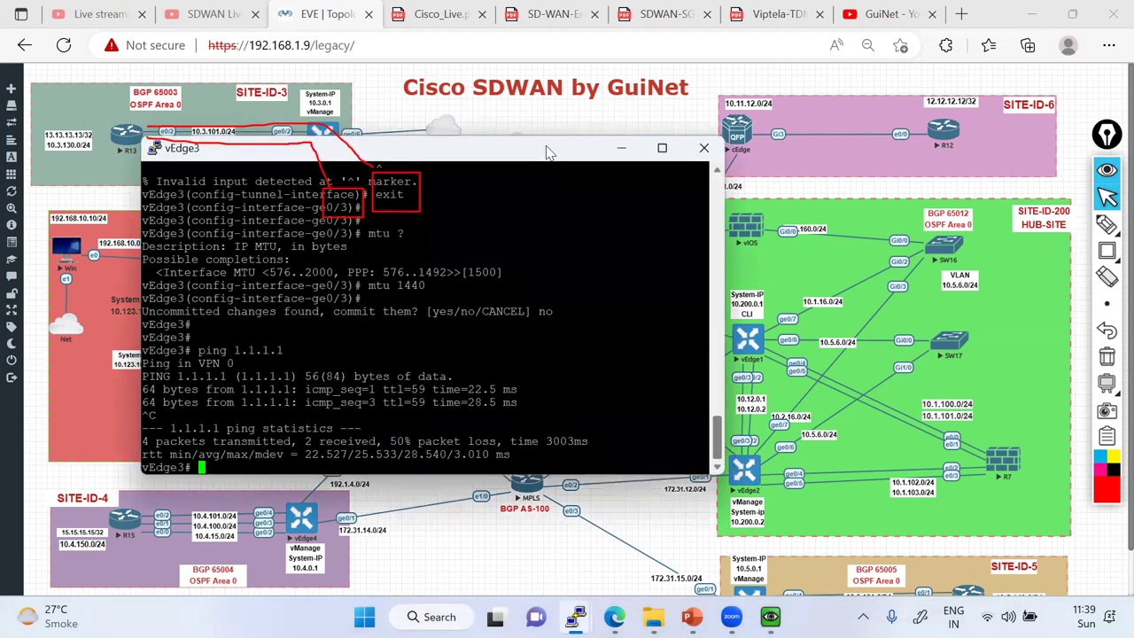
drag(547, 153, 858, 204)
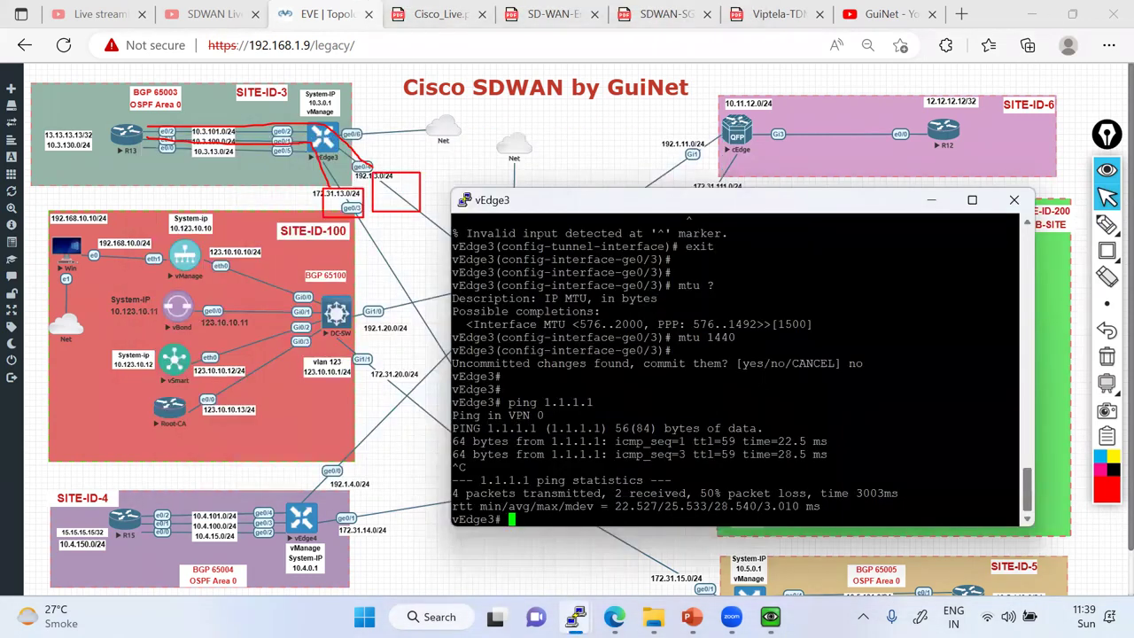
click(456, 519)
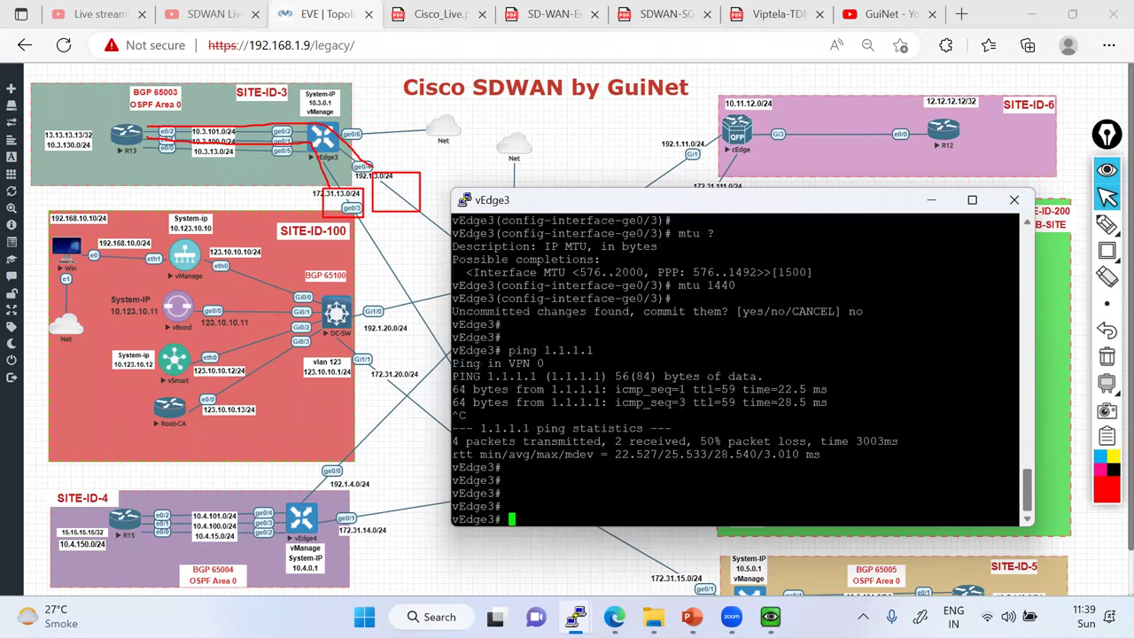
click(1107, 224)
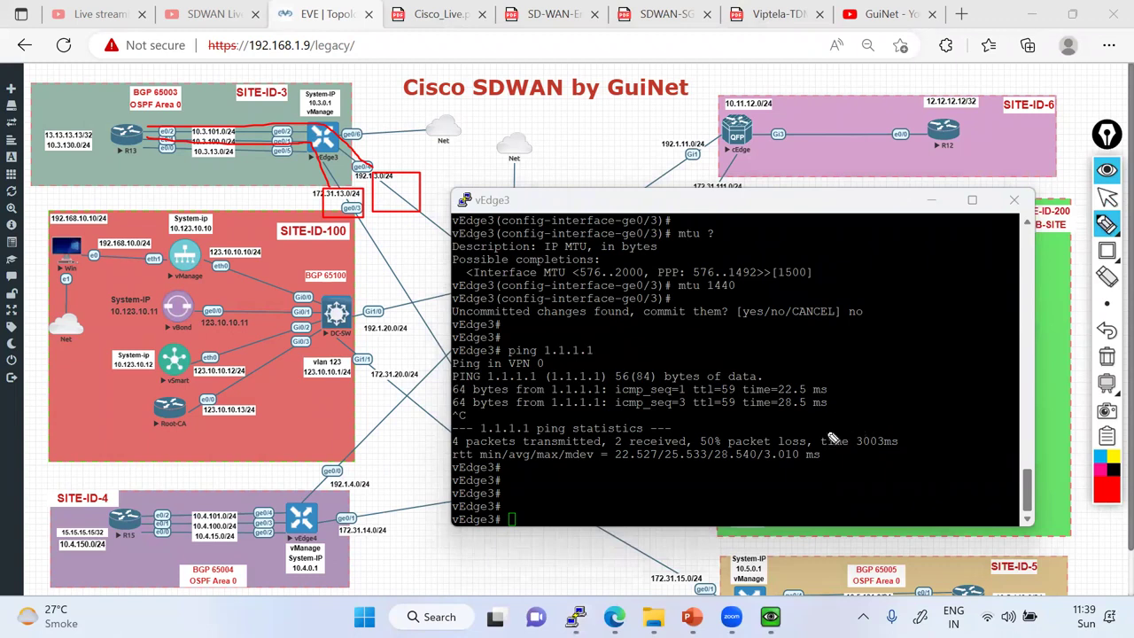
mouse_move(808, 436)
mouse_down()
mouse_move(879, 383)
mouse_move(900, 388)
mouse_up()
drag(846, 454, 986, 340)
drag(849, 489, 1001, 343)
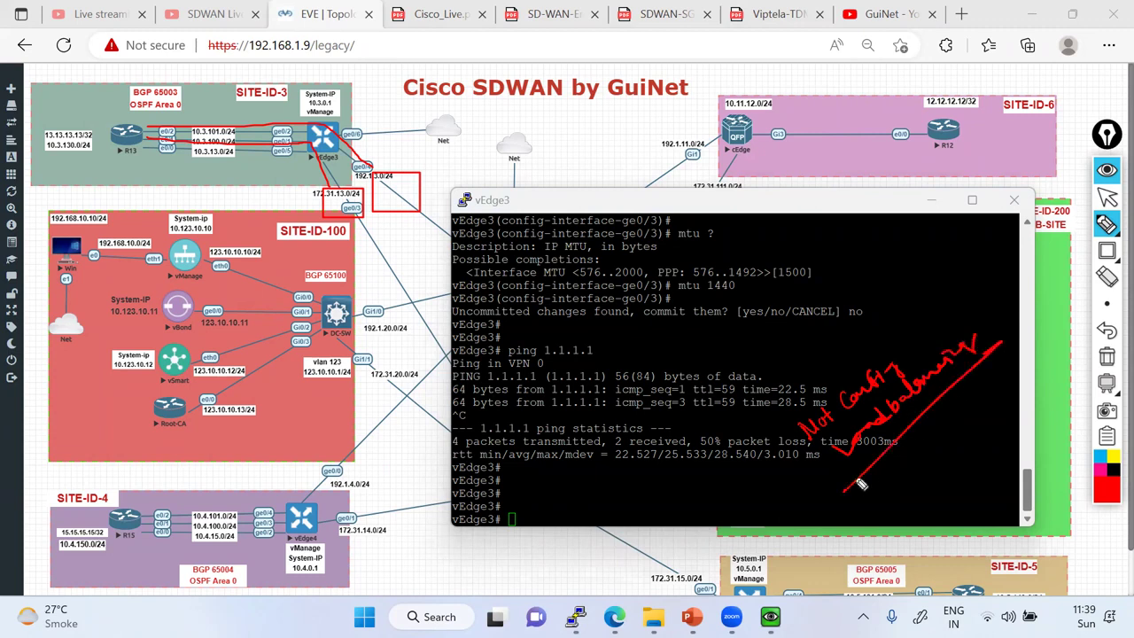
mouse_move(850, 516)
mouse_down()
mouse_move(897, 486)
mouse_move(913, 454)
mouse_move(974, 397)
mouse_up()
drag(933, 462, 966, 445)
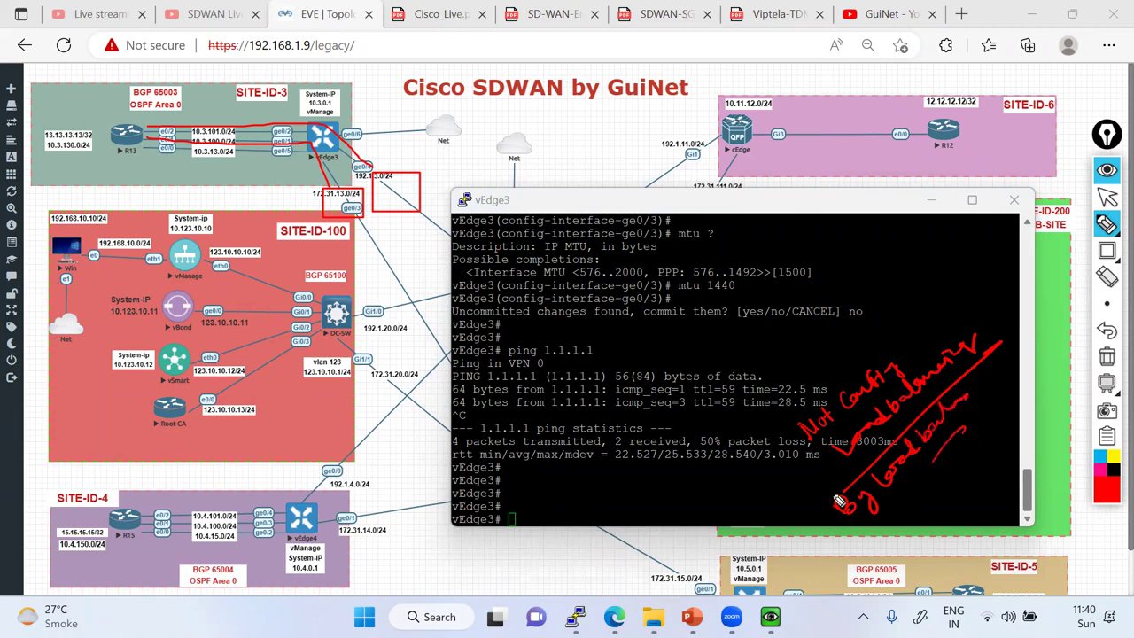
Write 'ECMP!' and 'SDWAN!', clear all notes, then circle R15's 15.15.15.15/32 label.
mouse_move(678, 376)
mouse_down()
mouse_move(741, 326)
mouse_move(724, 337)
mouse_up()
mouse_move(693, 403)
mouse_down()
mouse_move(778, 314)
mouse_move(751, 332)
mouse_up()
drag(635, 401, 706, 317)
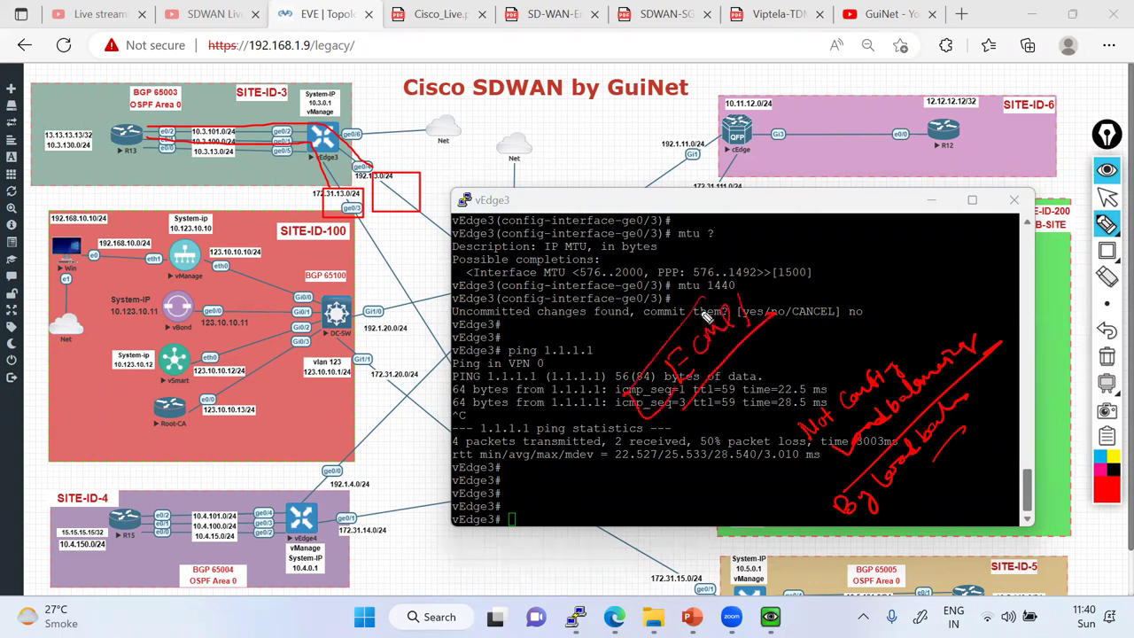
mouse_move(721, 423)
mouse_down()
mouse_move(766, 359)
mouse_move(795, 357)
mouse_up()
click(798, 363)
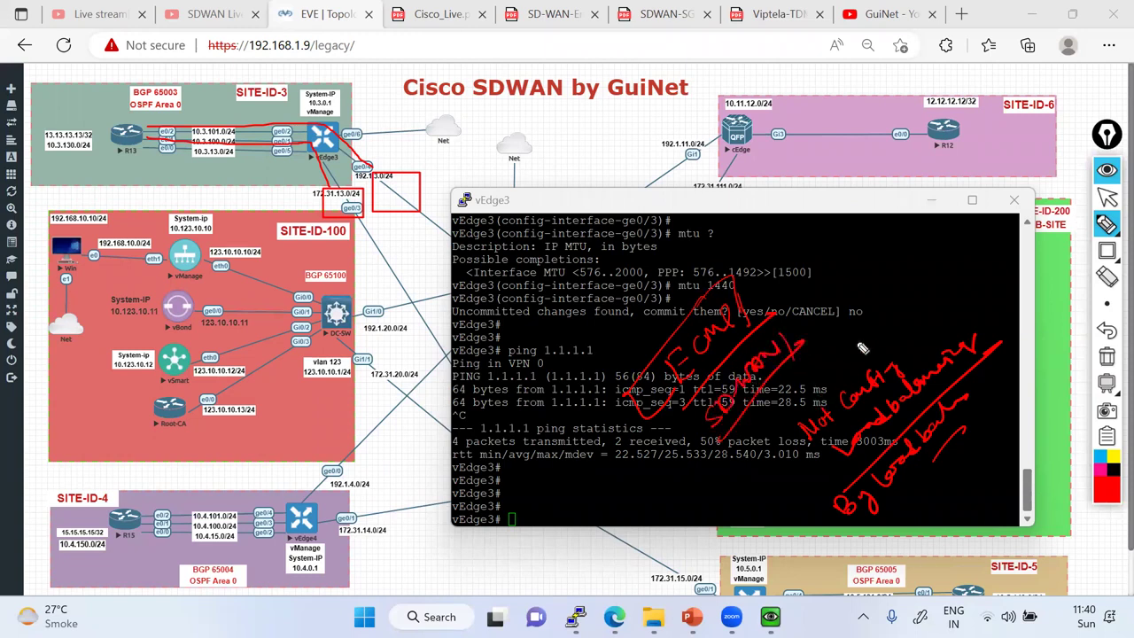
click(1107, 356)
mouse_move(108, 528)
mouse_down()
mouse_move(53, 526)
mouse_move(96, 549)
mouse_move(108, 530)
mouse_up()
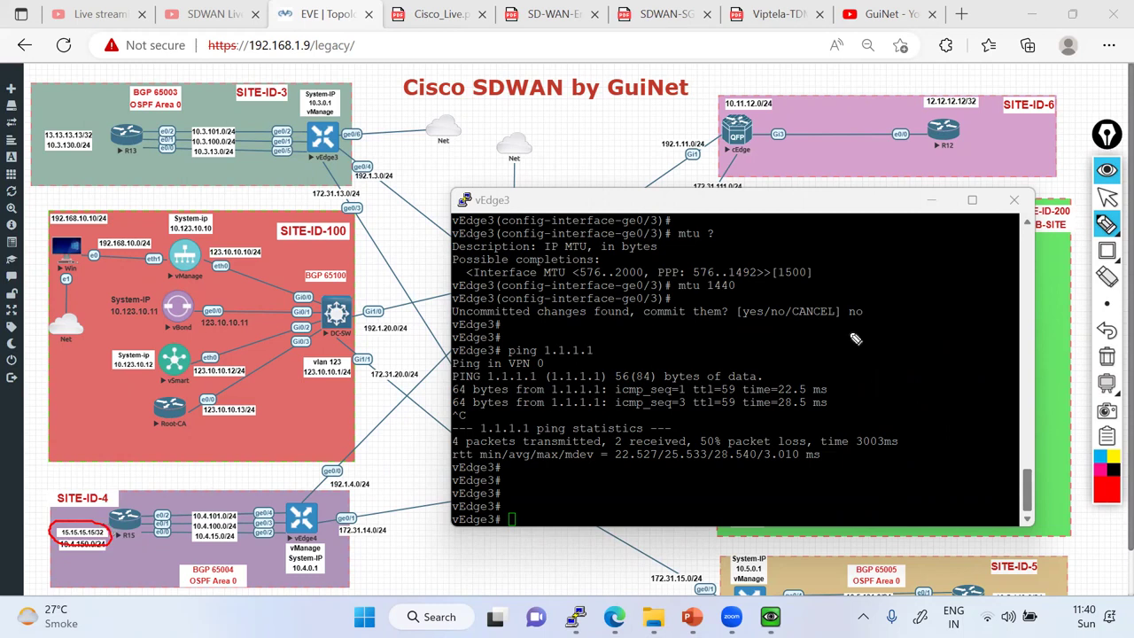
Trace red MPLS and INET paths from vEdge3 to R15, then bring vManage's WAN Edge list forward.
click(1106, 197)
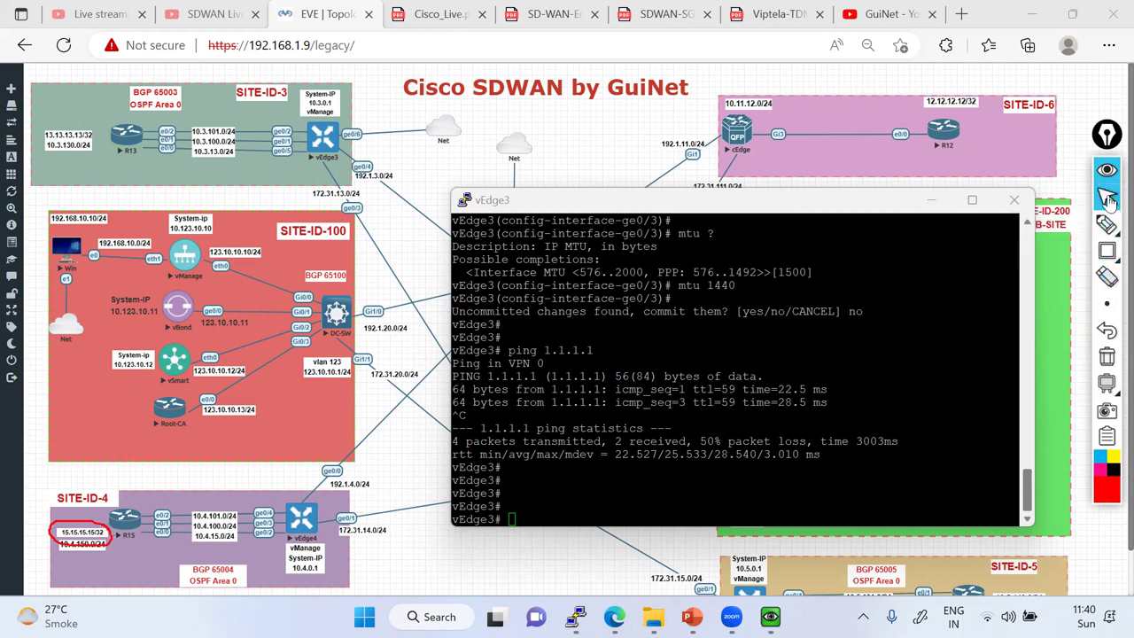
click(931, 200)
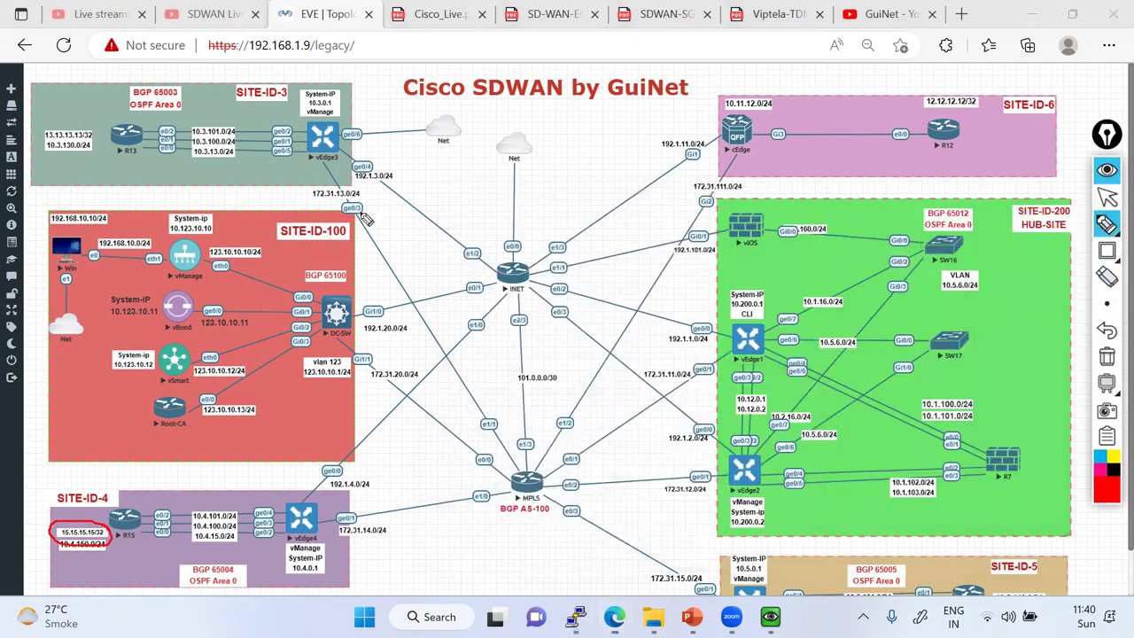
mouse_move(319, 163)
mouse_down()
mouse_move(482, 422)
mouse_move(454, 496)
mouse_move(143, 531)
mouse_up()
mouse_move(347, 158)
mouse_down()
mouse_move(512, 291)
mouse_move(326, 498)
mouse_move(132, 519)
mouse_up()
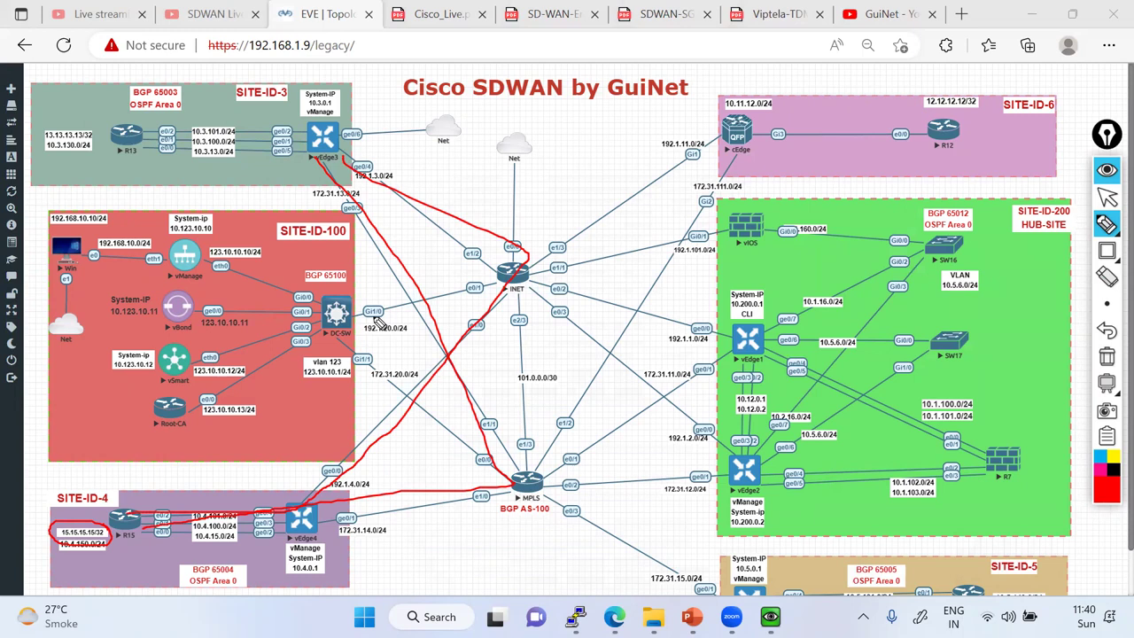
mouse_move(1124, 277)
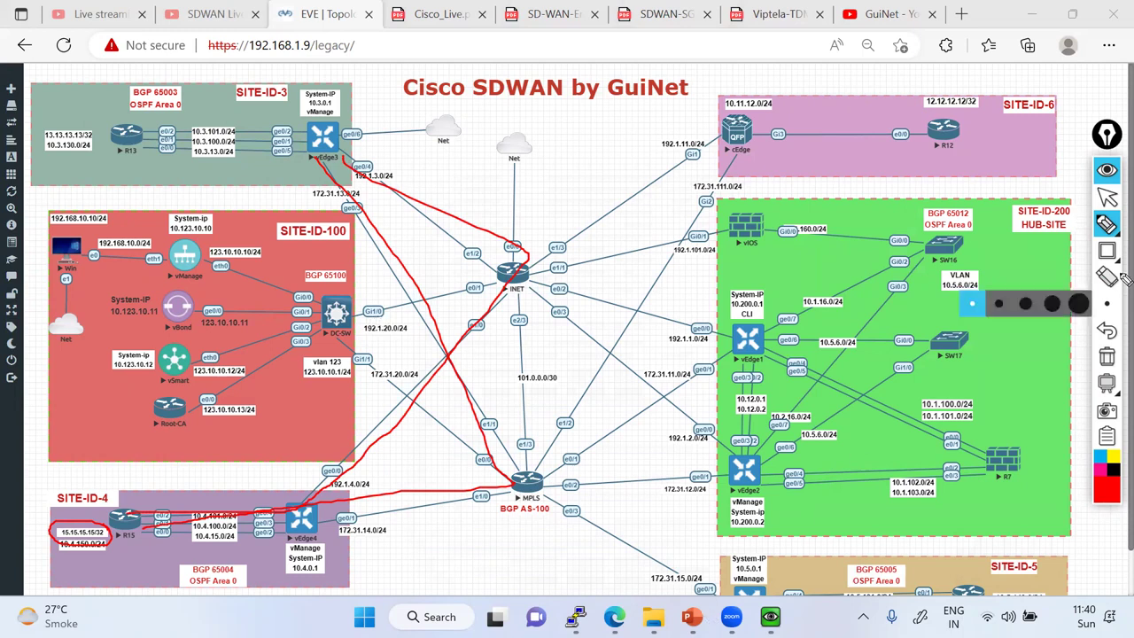
click(1108, 198)
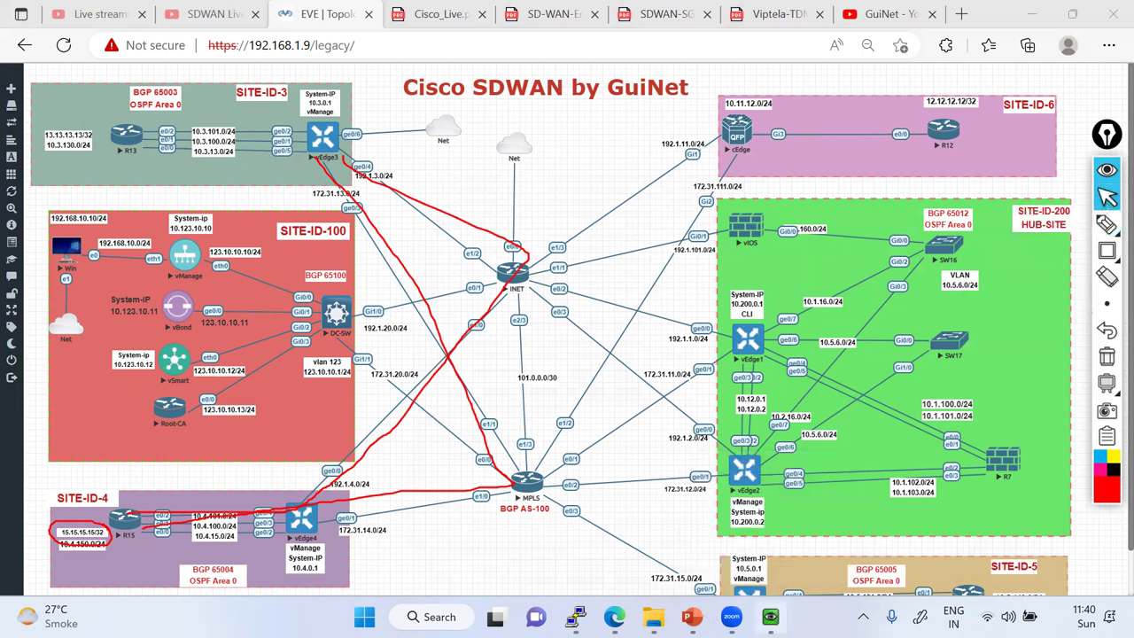
click(769, 616)
mouse_move(158, 182)
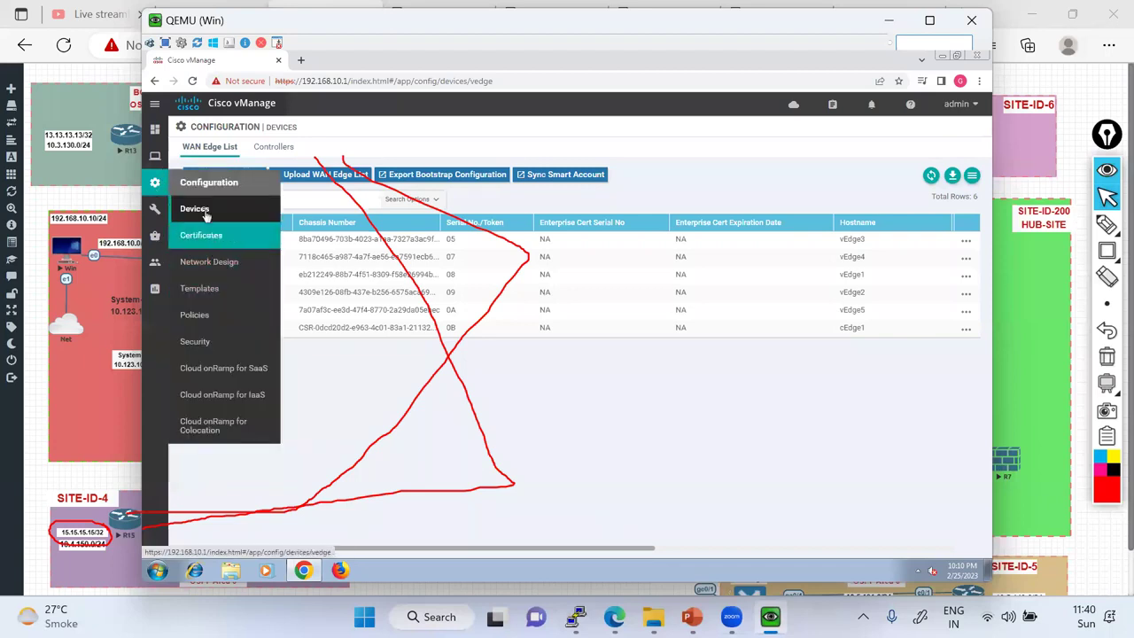
From the Main Dashboard's WAN Edge list, open vEdge3's Real Time view and its Simulate Flows tool.
mouse_move(157, 132)
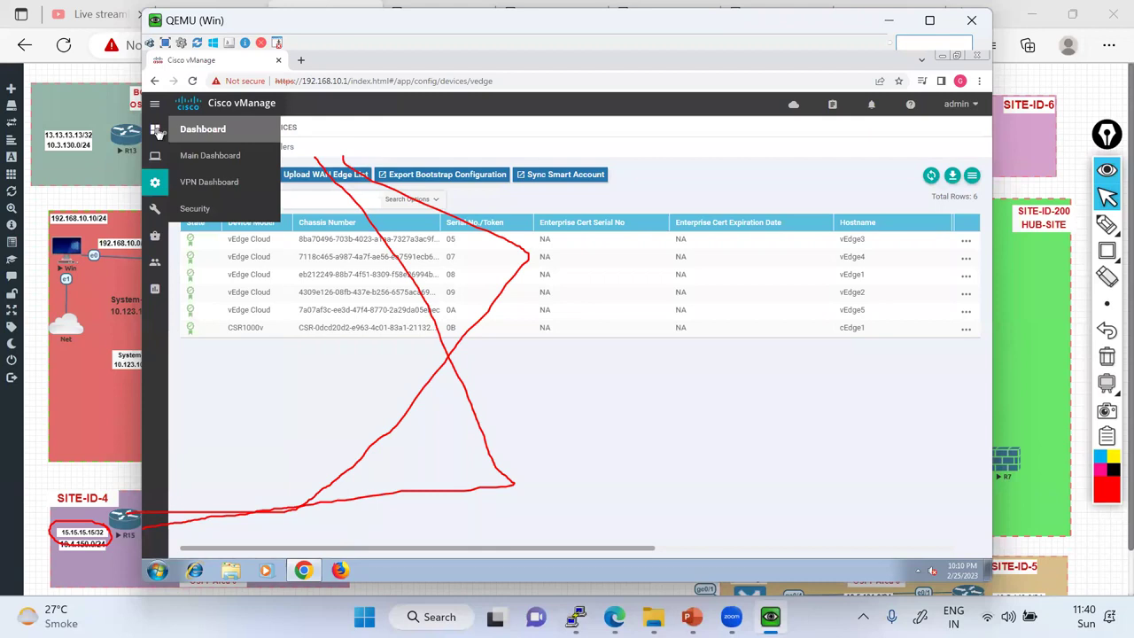
click(212, 157)
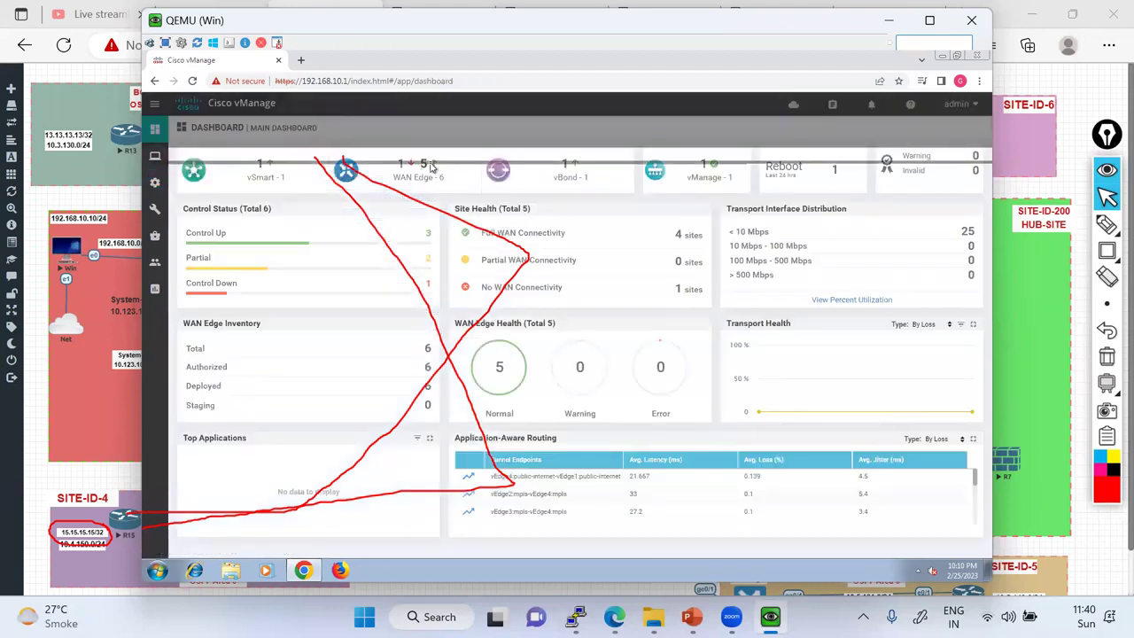
click(430, 167)
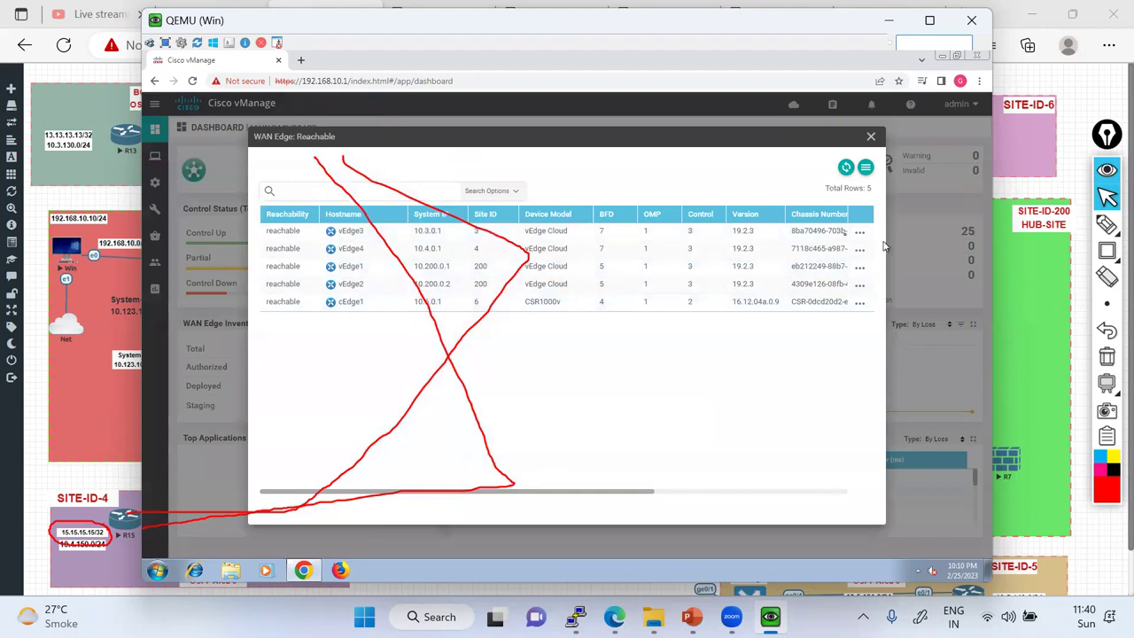
click(859, 231)
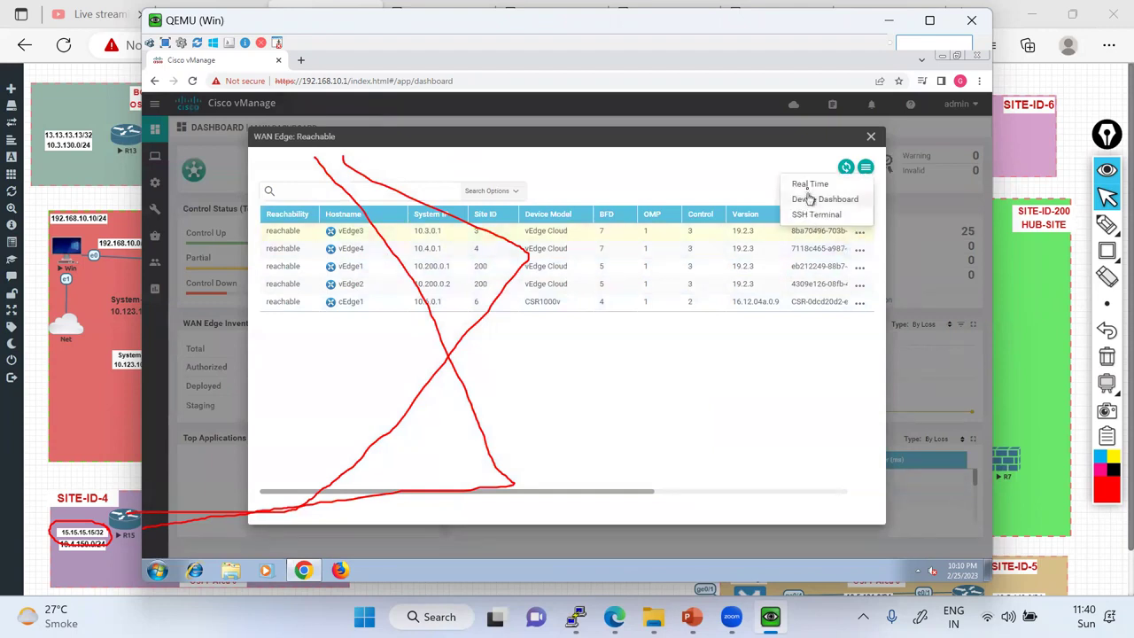
click(808, 188)
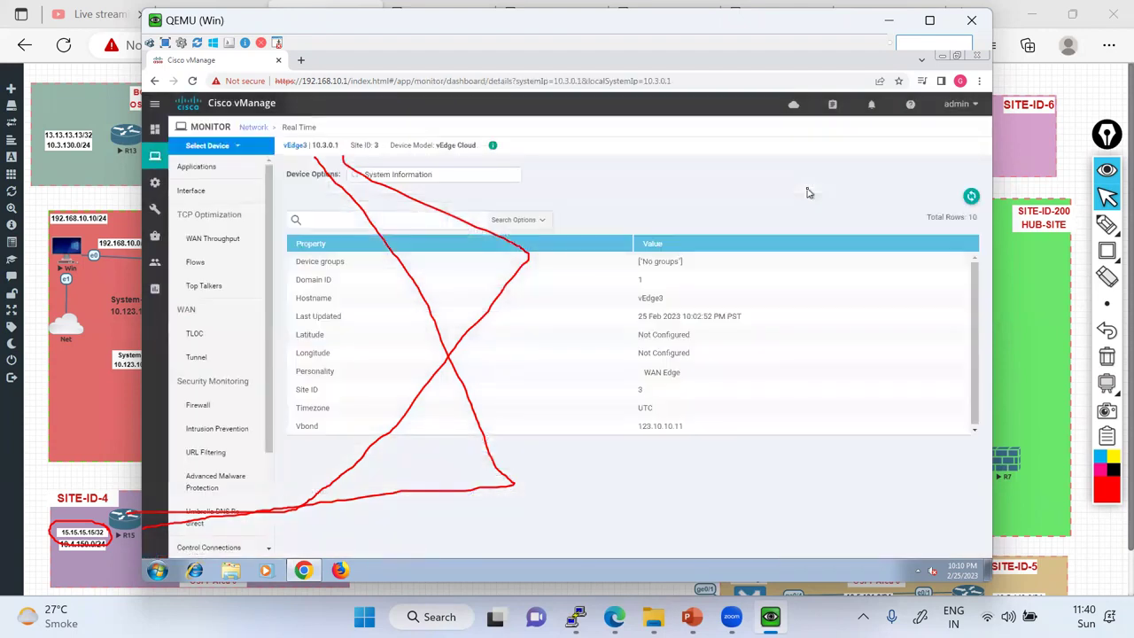
scroll(245, 357, down, 5)
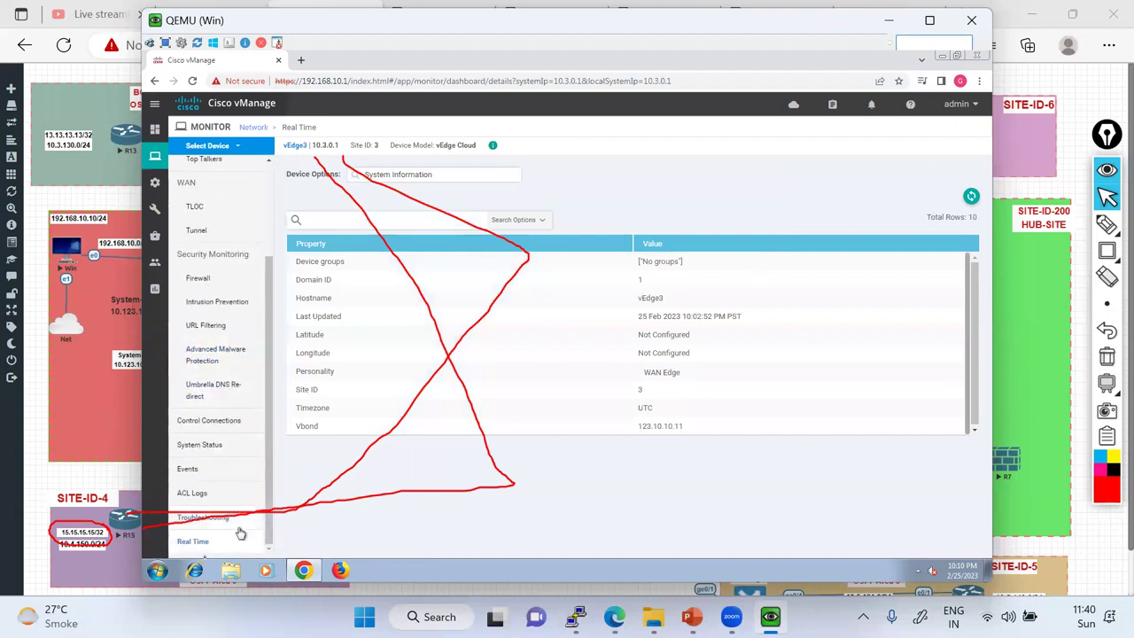
click(193, 523)
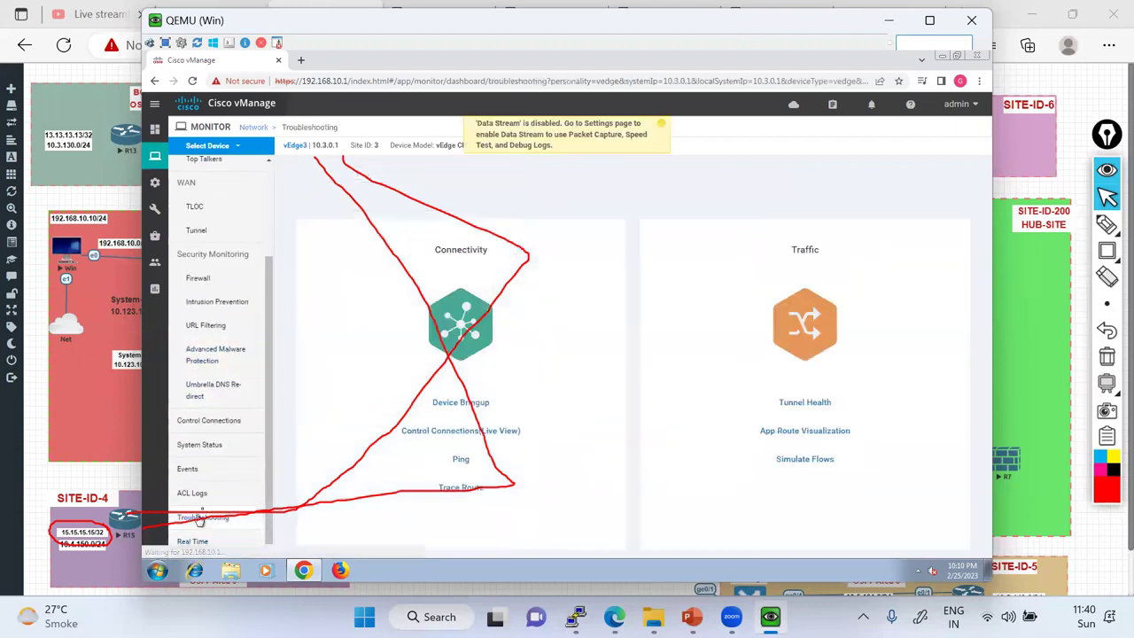
click(1107, 356)
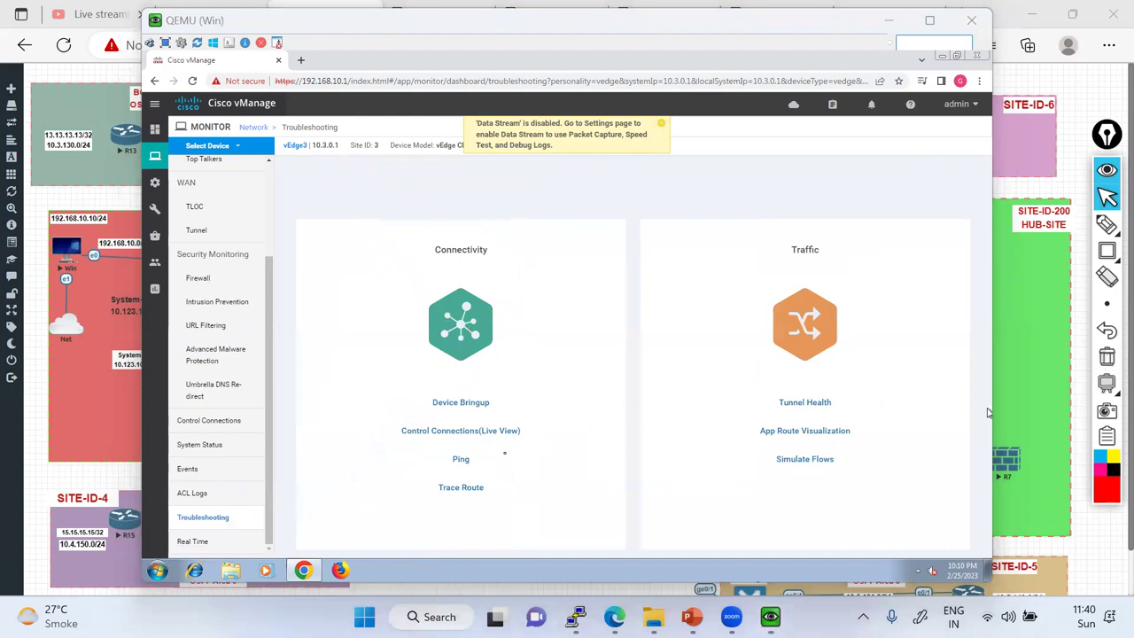
click(808, 461)
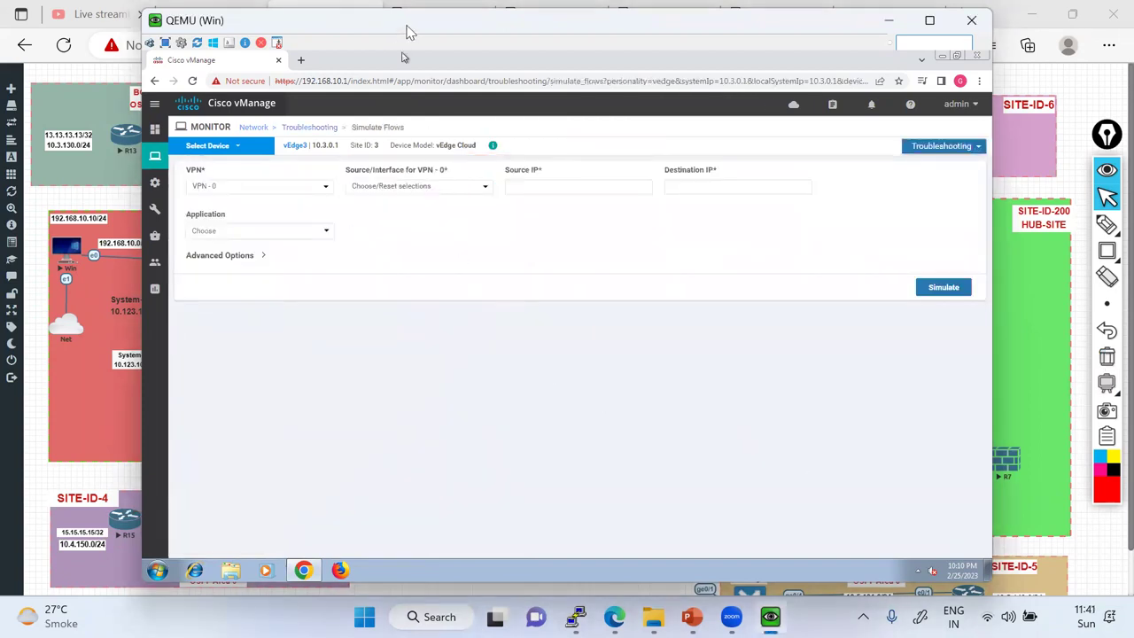
Simulate a VPN 10 flow from source ge0/5 (10.3.13.1) to destination 15.15.15.15.
drag(407, 31, 590, 52)
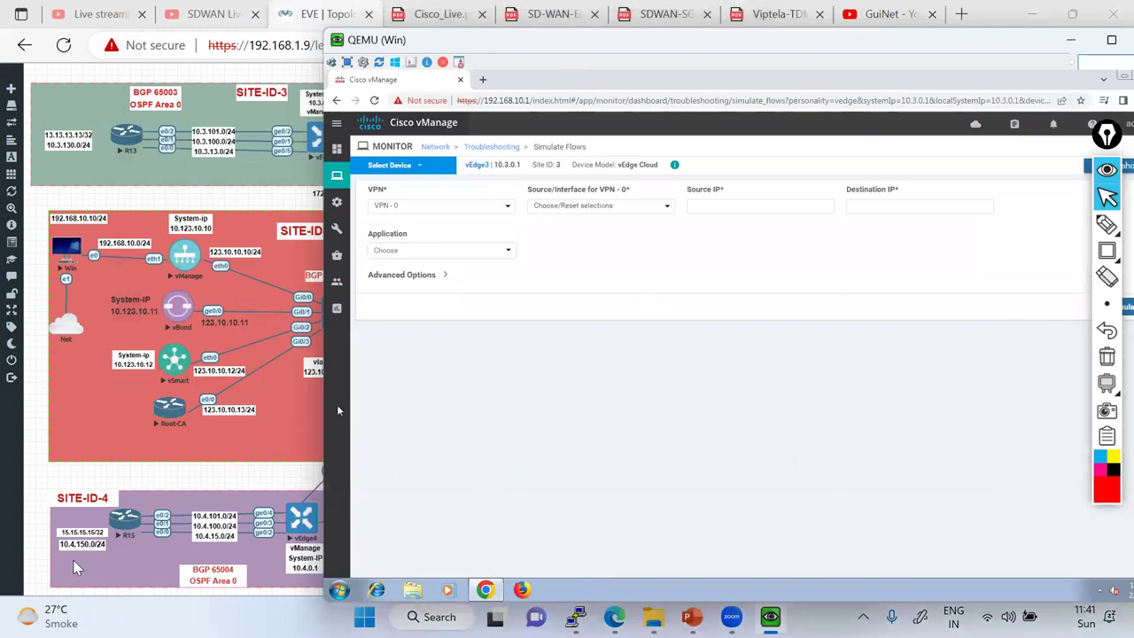
click(489, 208)
click(506, 225)
click(577, 209)
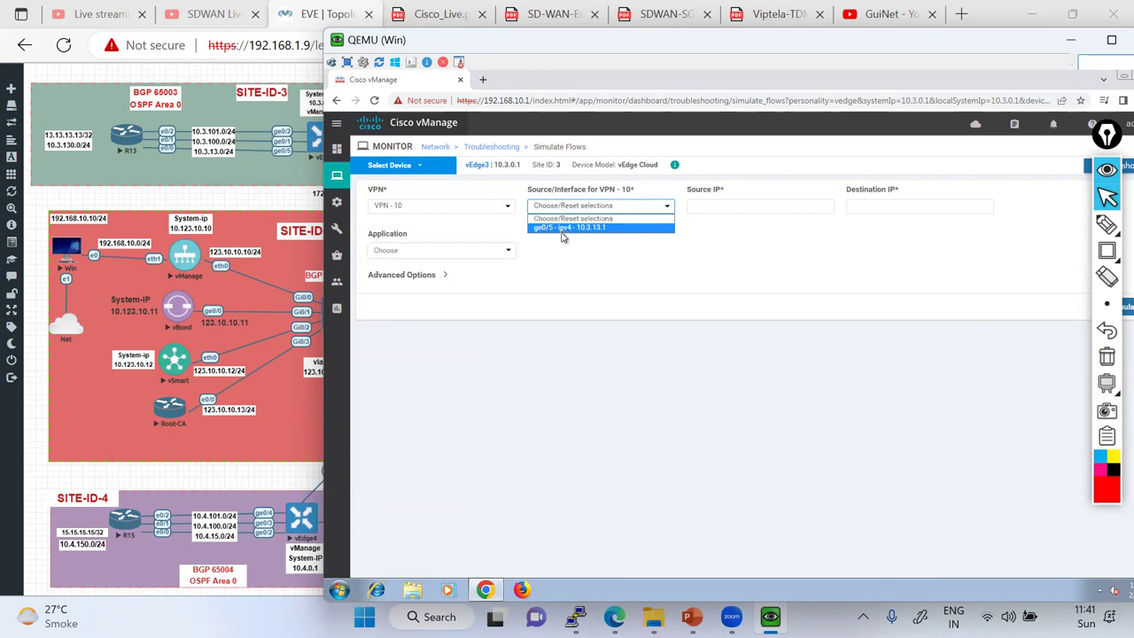
click(562, 228)
click(858, 207)
text(15.15.15.15)
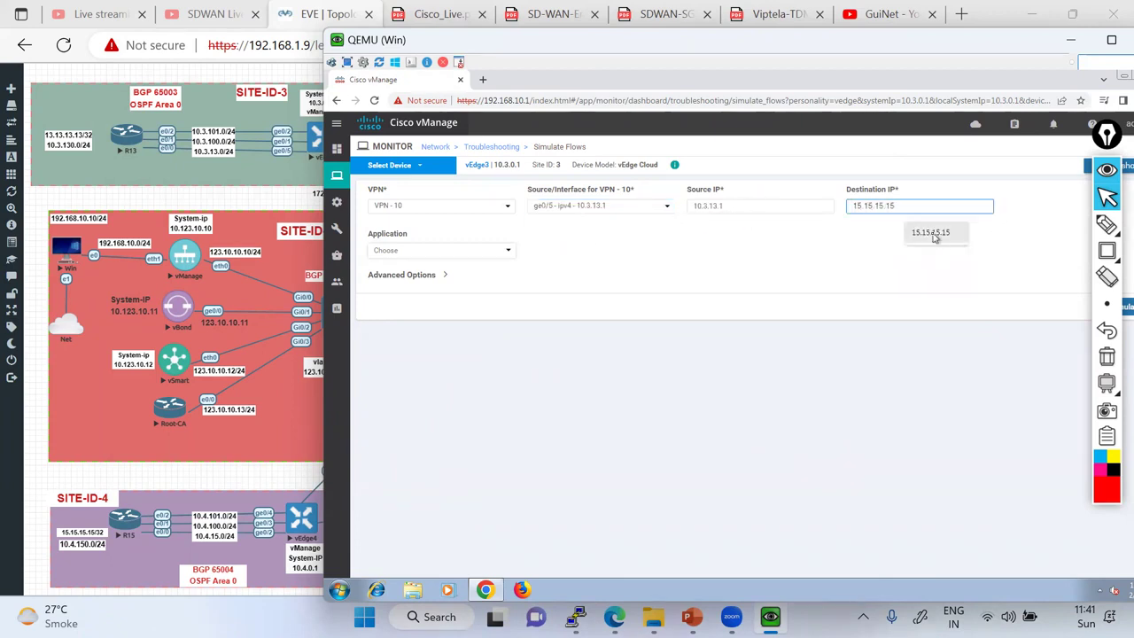
click(926, 233)
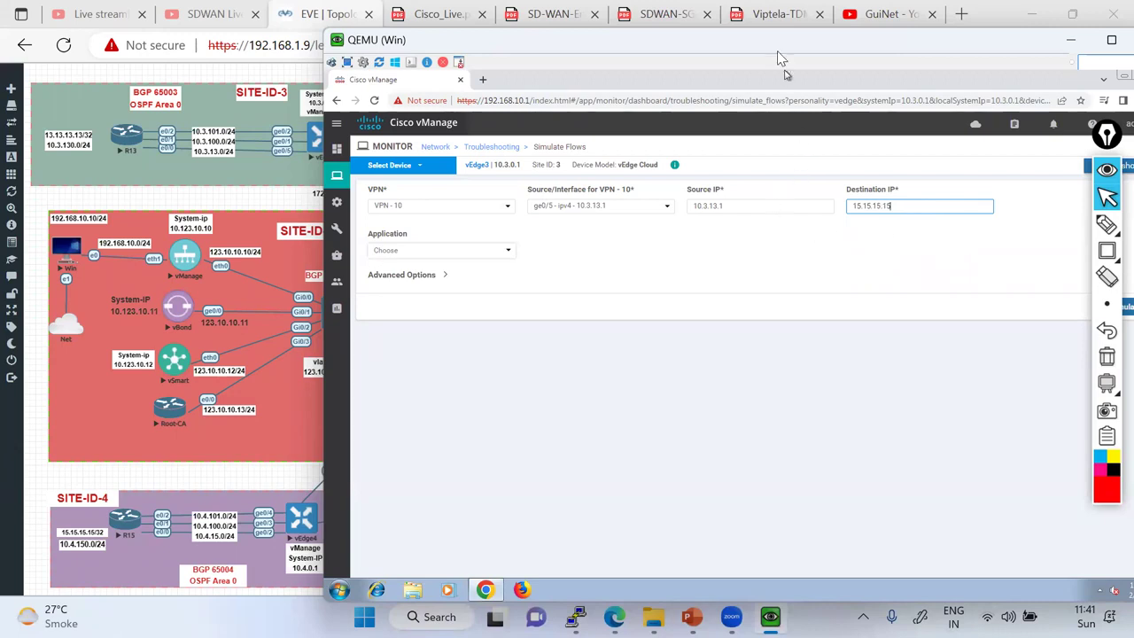
drag(777, 50, 700, 51)
click(1053, 309)
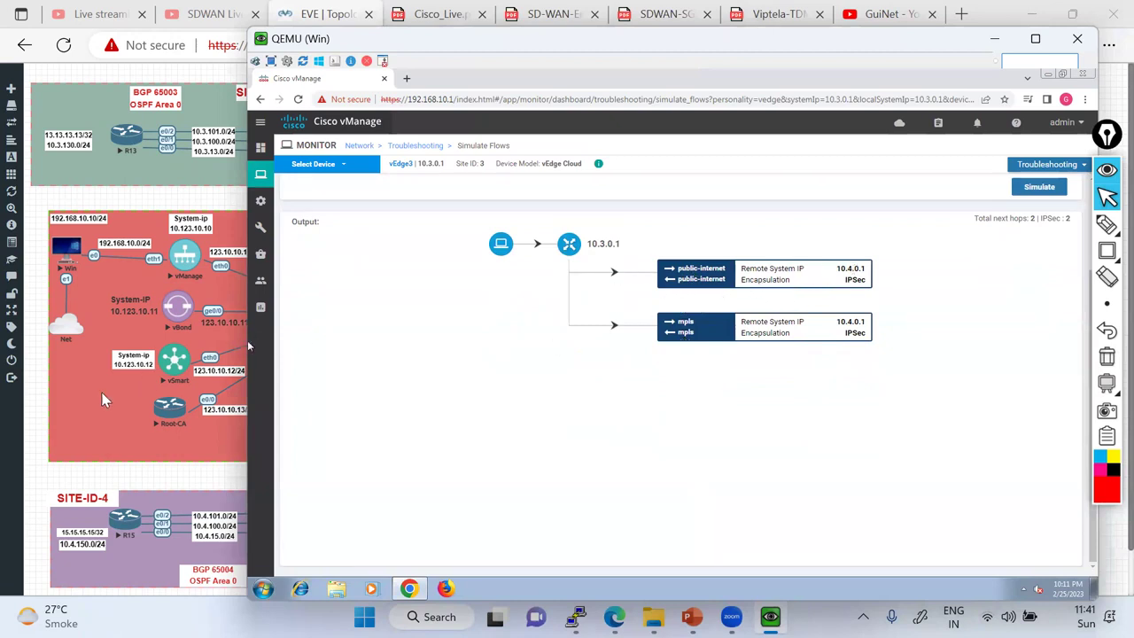
key(alt+Tab)
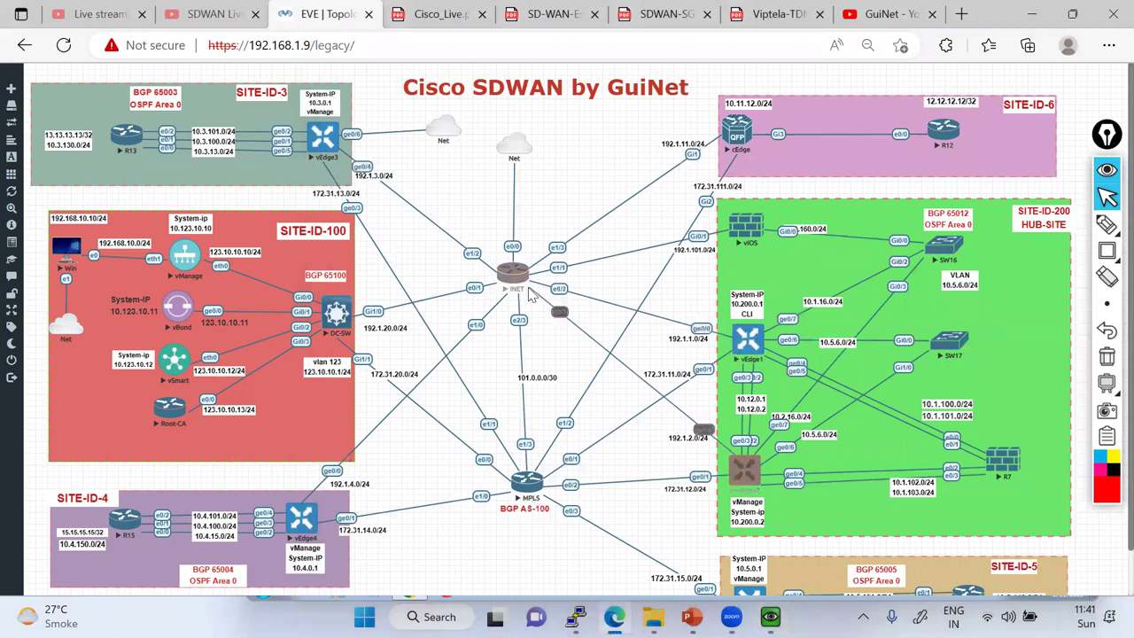
key(alt+Tab)
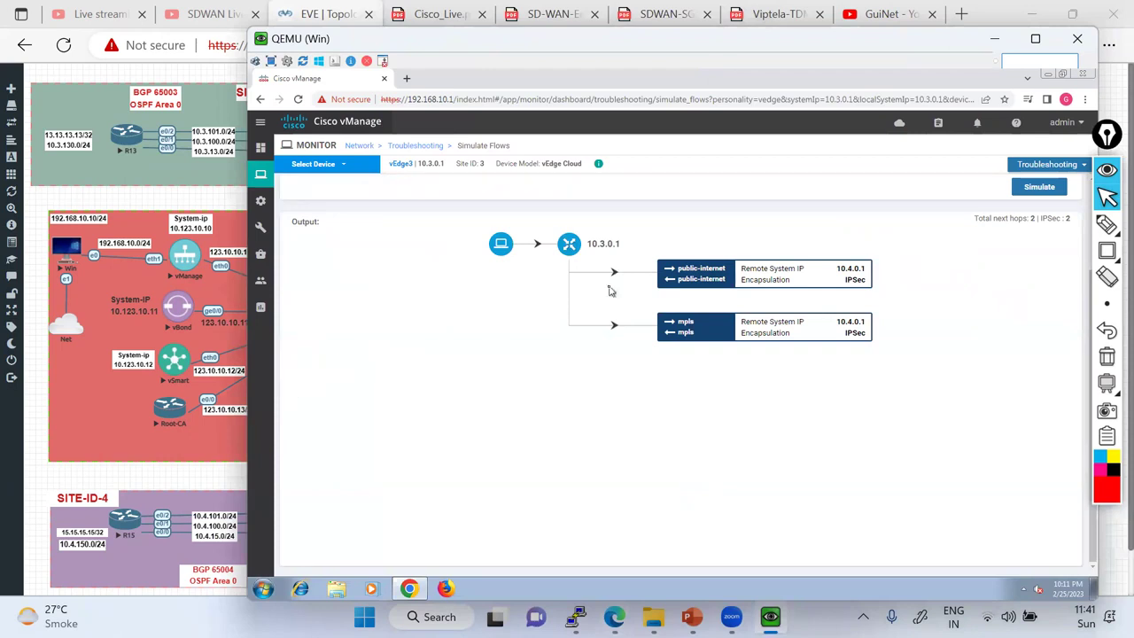
click(1106, 224)
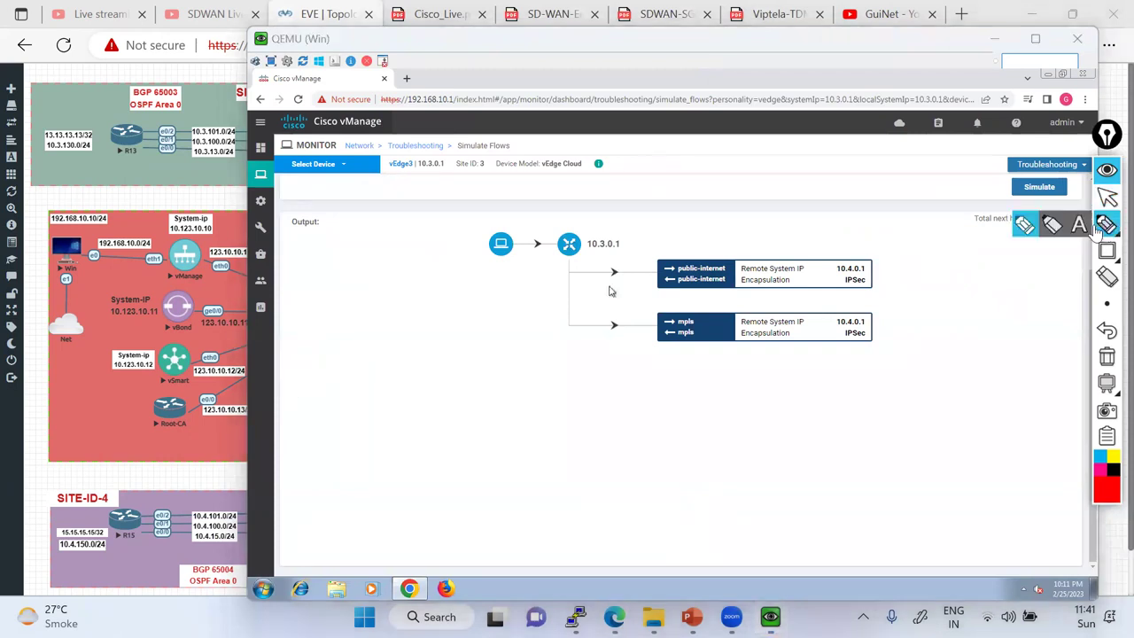
drag(779, 426, 860, 395)
drag(776, 447, 873, 384)
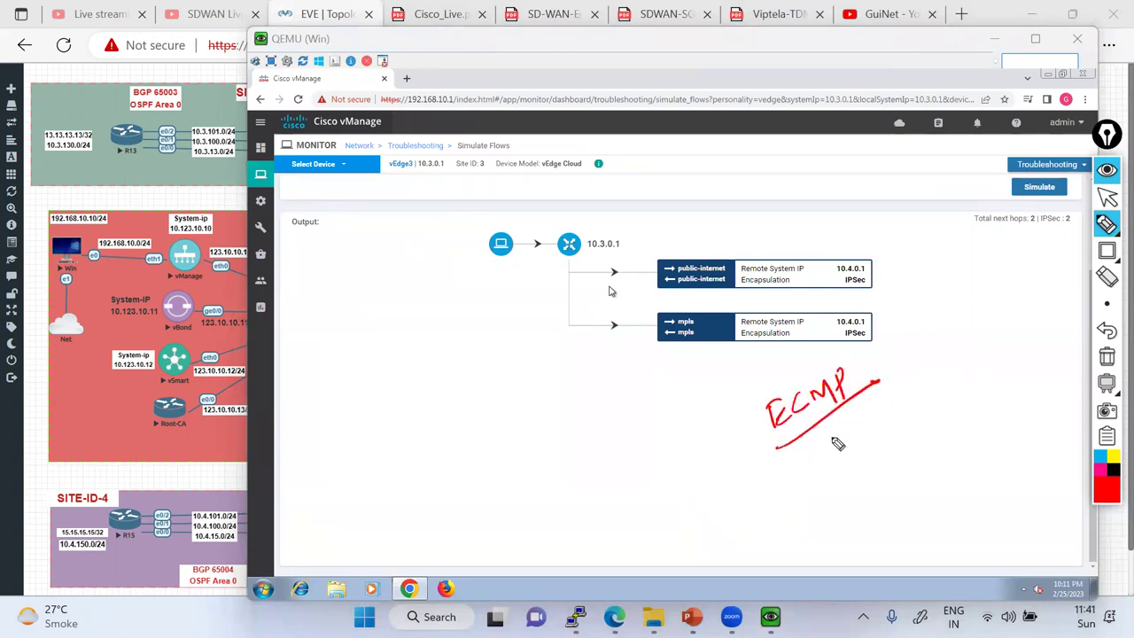
mouse_move(805, 456)
mouse_down()
mouse_move(855, 446)
mouse_move(874, 420)
mouse_move(941, 385)
mouse_move(936, 362)
mouse_move(951, 366)
mouse_move(1055, 303)
mouse_up()
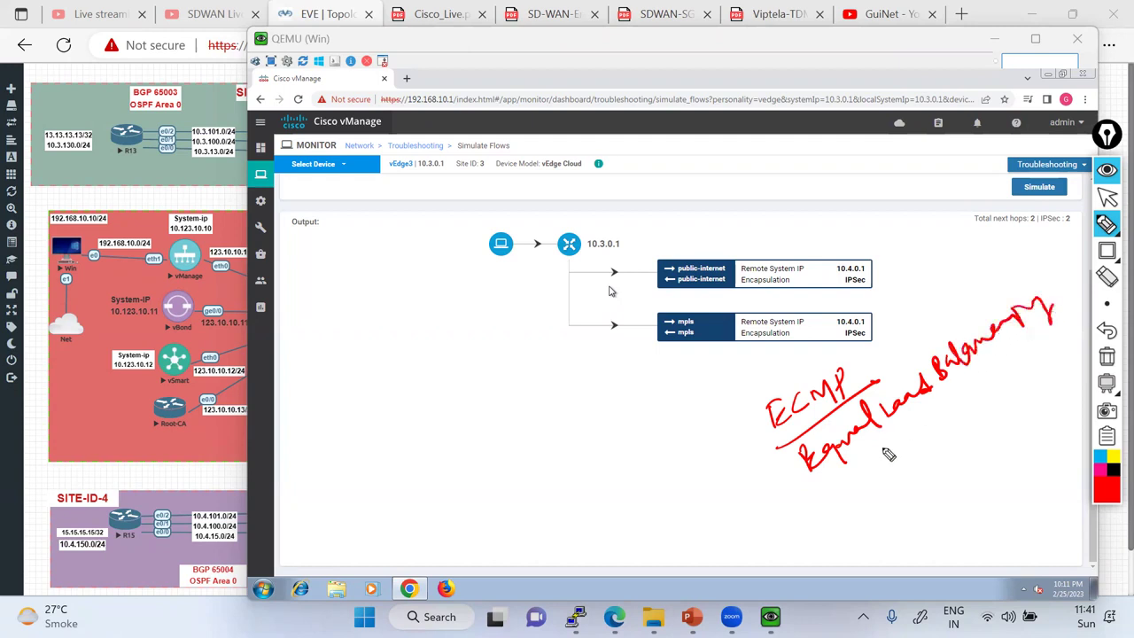
mouse_move(873, 338)
mouse_down()
mouse_move(901, 308)
mouse_move(886, 354)
mouse_up()
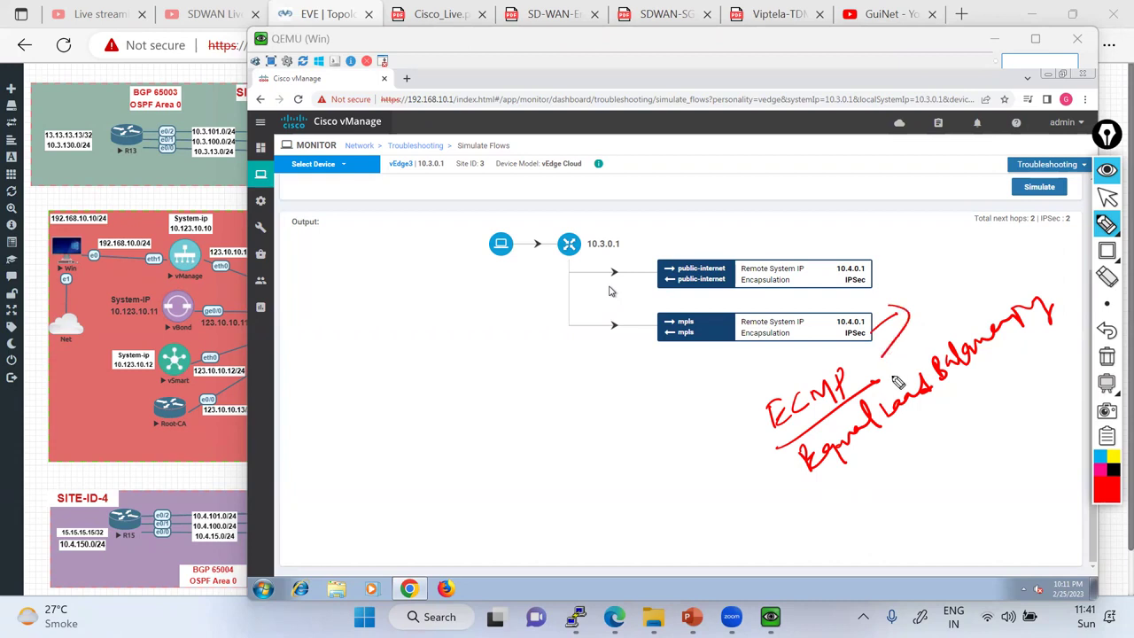
drag(889, 281, 950, 243)
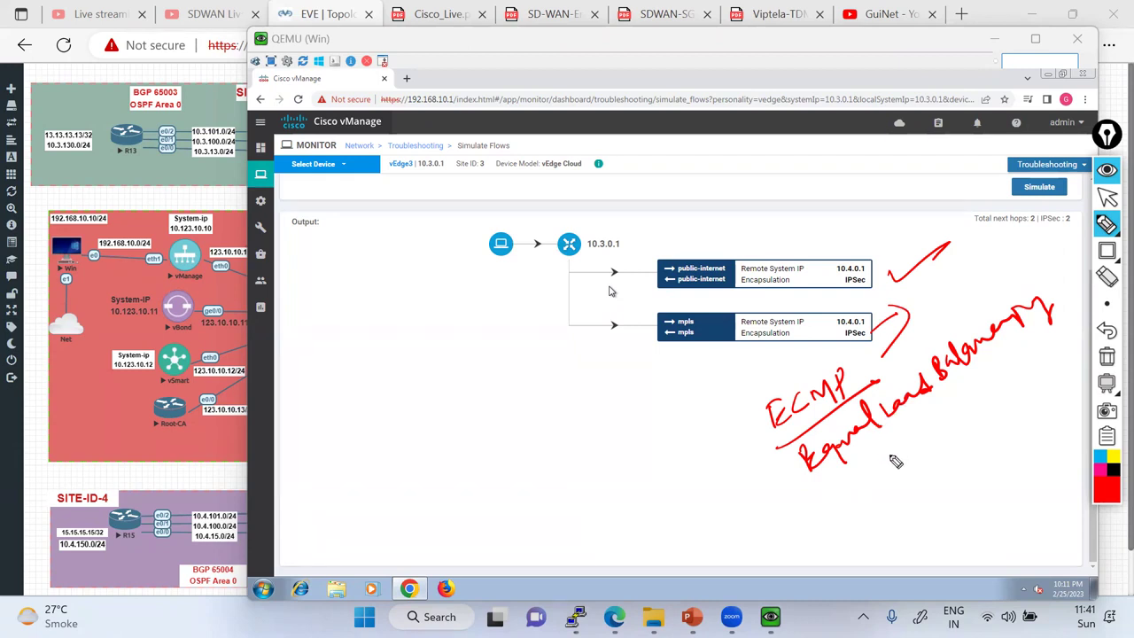
mouse_move(847, 501)
mouse_down()
mouse_move(908, 470)
mouse_move(939, 436)
mouse_move(908, 453)
mouse_up()
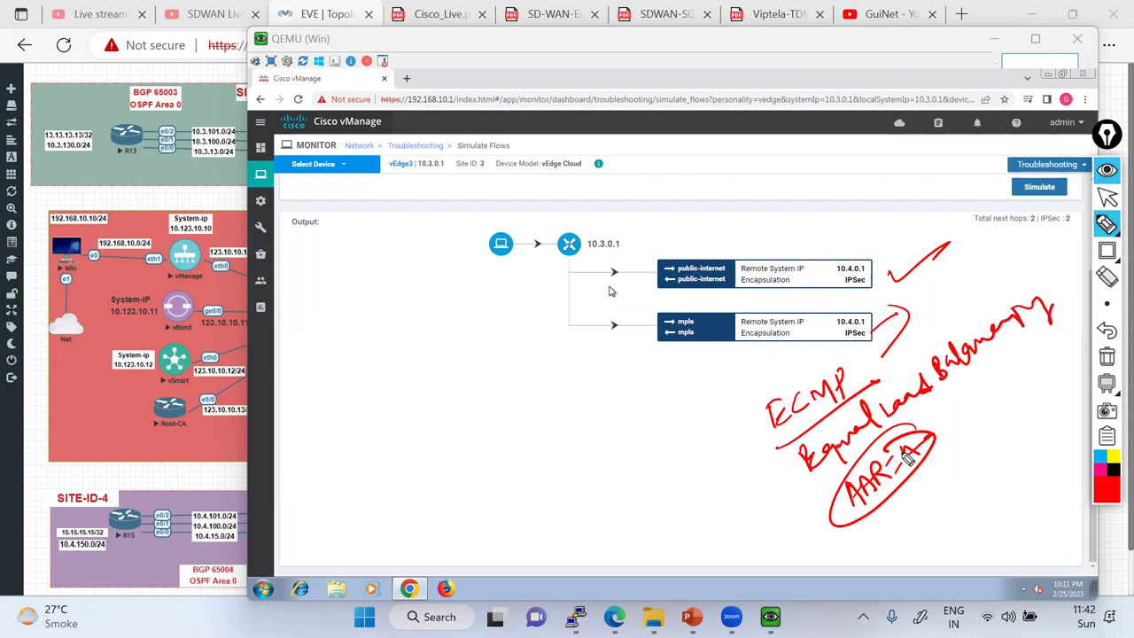